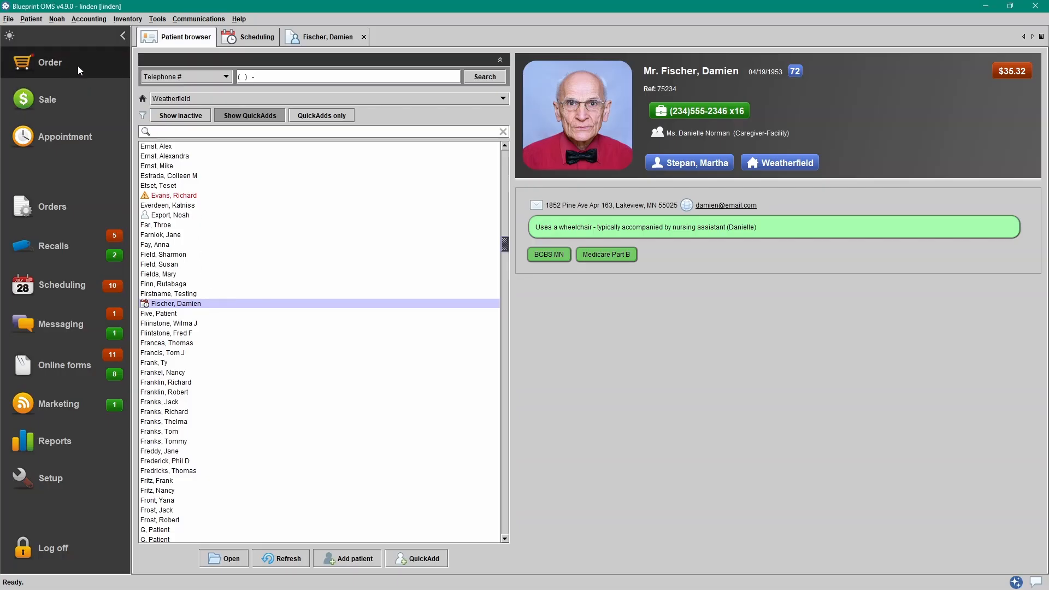
- From the patient's full record, start a new order from the Hearing aids list
{"action": "left_click", "coordinate": [306, 38]}
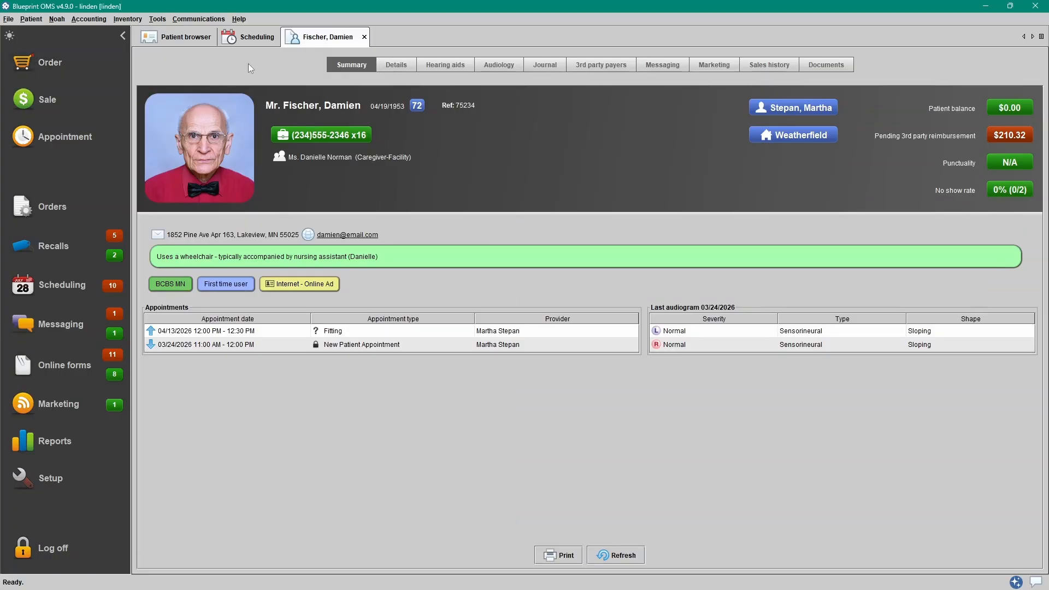
{"action": "left_click", "coordinate": [443, 64]}
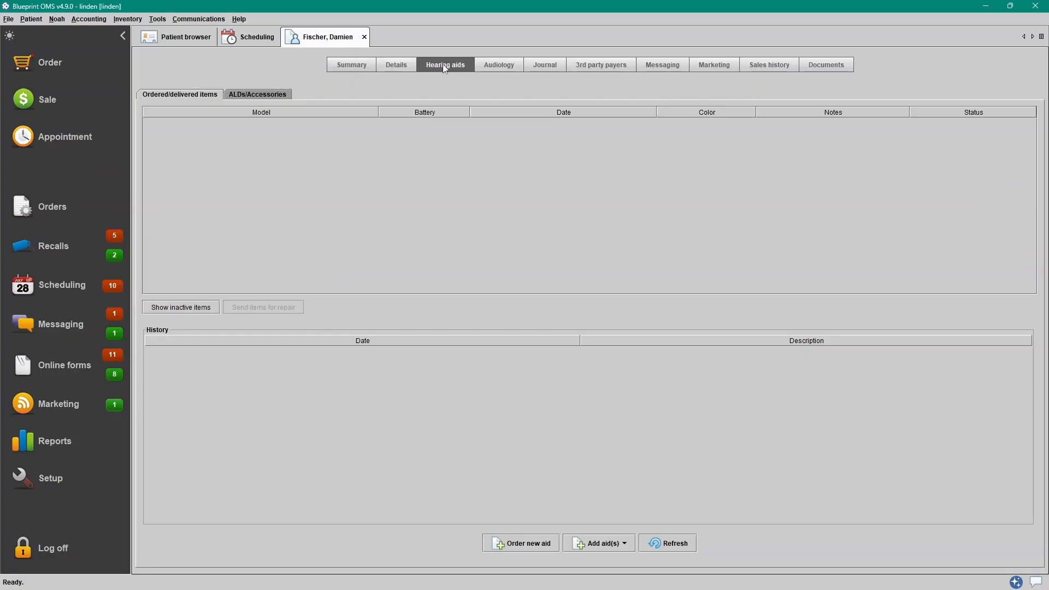
{"action": "left_click", "coordinate": [544, 549]}
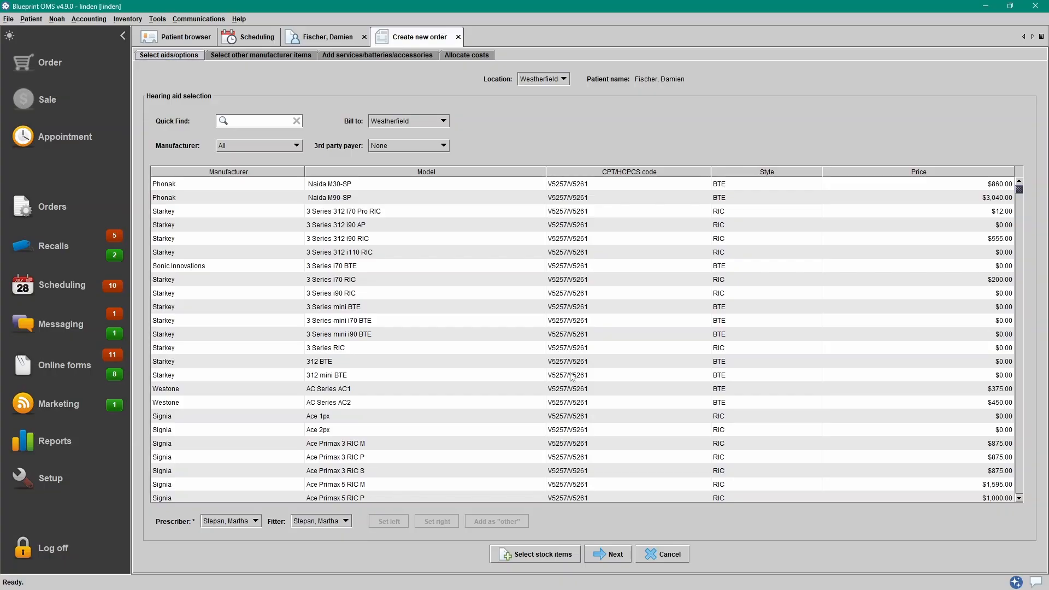
- Keep Weatherfield as both the order location and the billing location
{"action": "left_click", "coordinate": [559, 79]}
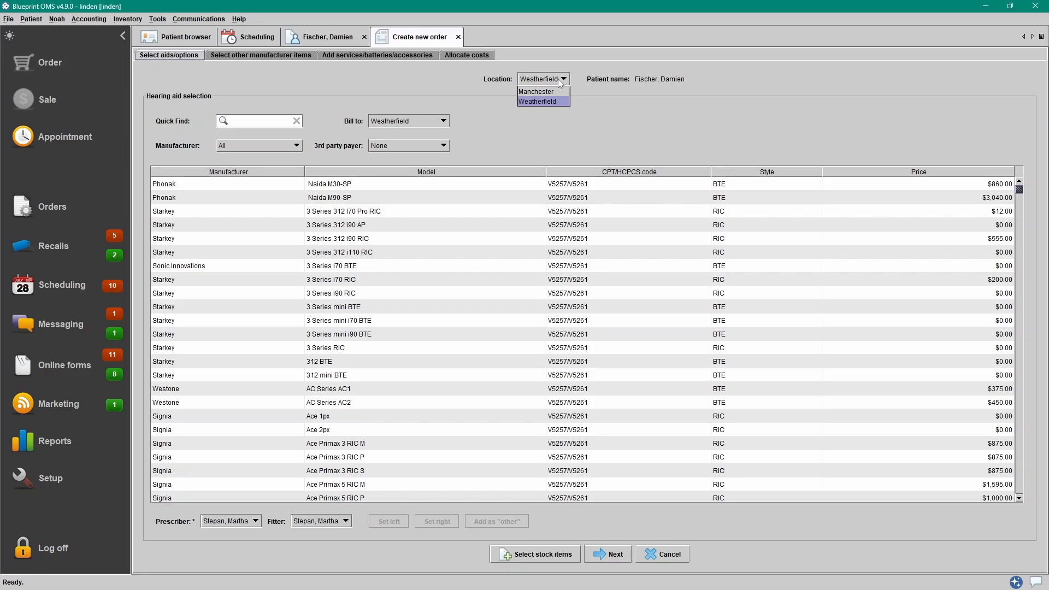
{"action": "left_click", "coordinate": [426, 122]}
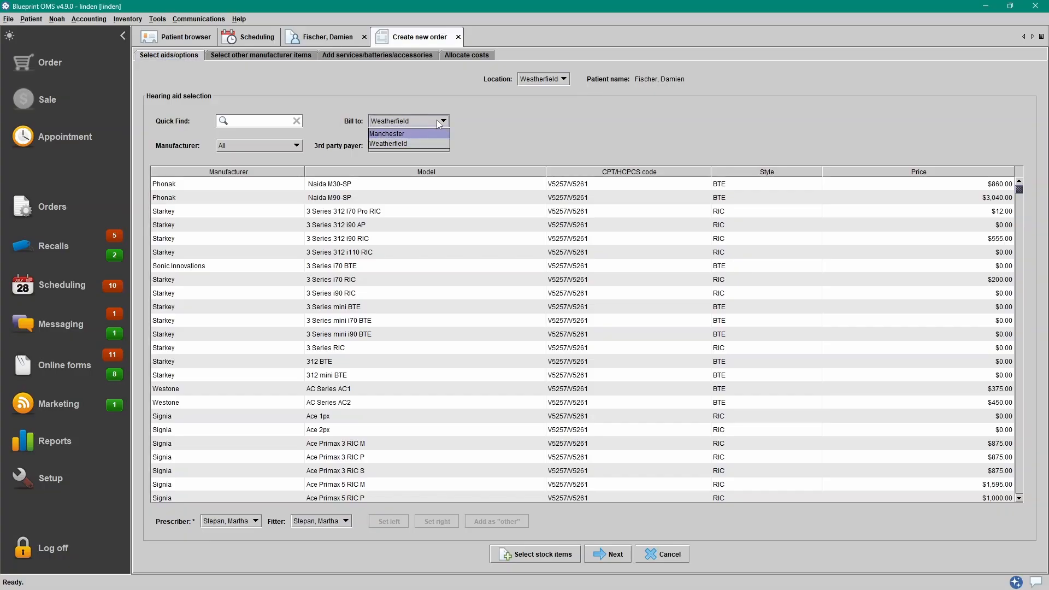
{"action": "left_click", "coordinate": [440, 121]}
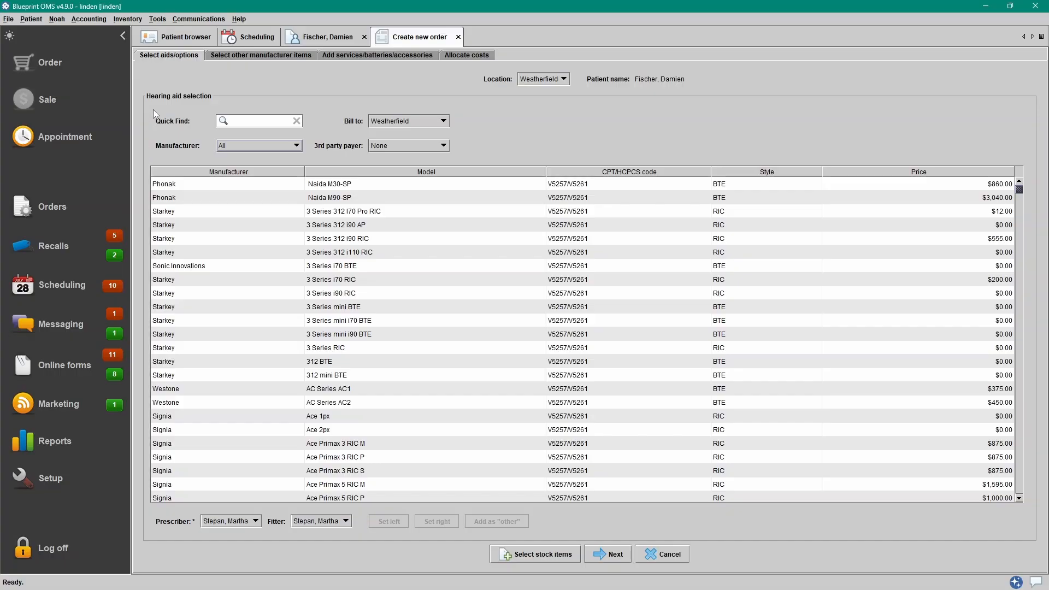
- Filter the hearing aid list to manufacturer Oticon and search for 'zeal'
{"action": "left_click", "coordinate": [269, 149]}
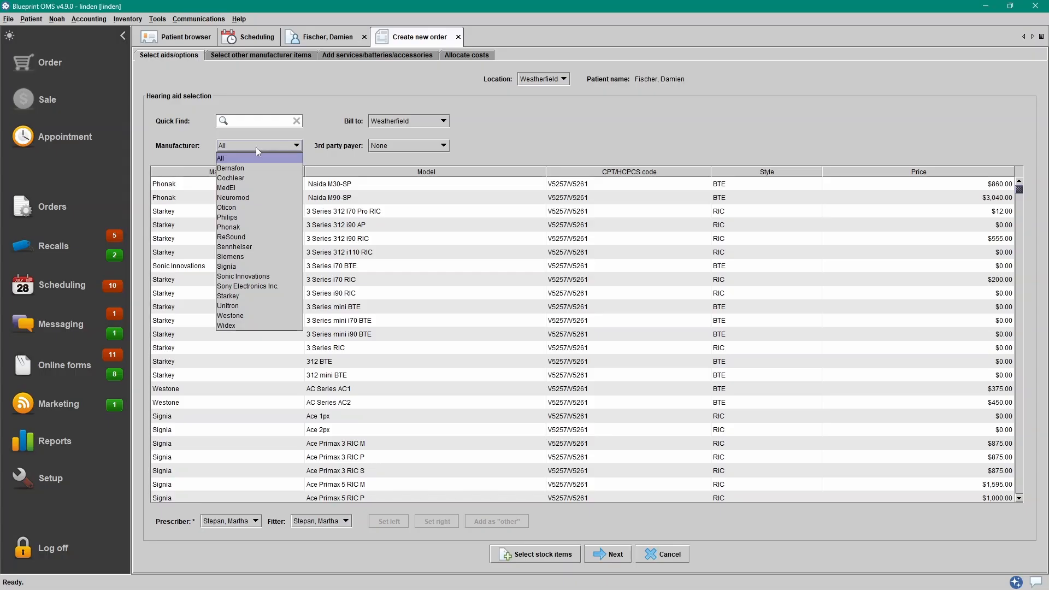
{"action": "left_click", "coordinate": [251, 207]}
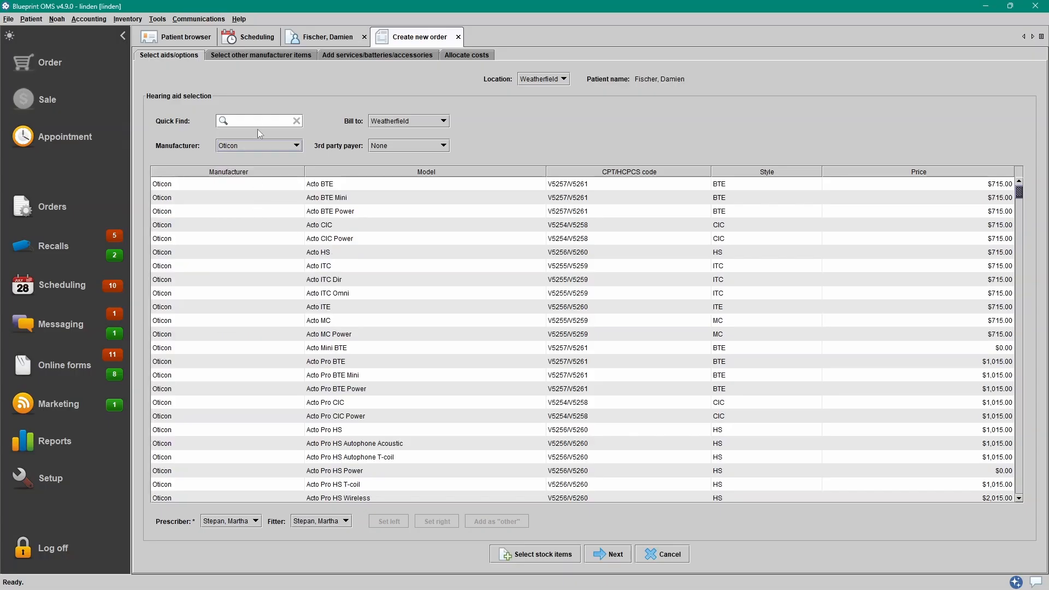
{"action": "left_click", "coordinate": [260, 122]}
{"action": "type", "text": "zeal"}
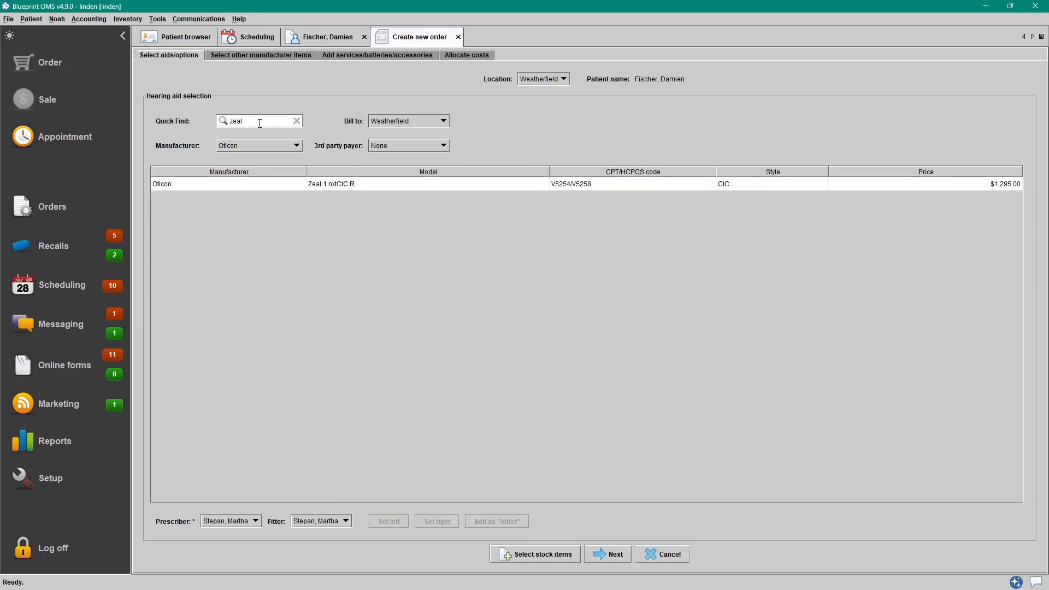
- Select the Zeal 1 nxtCIC R and reset the prescriber to None, then back to the original clinician
{"action": "left_click", "coordinate": [364, 187]}
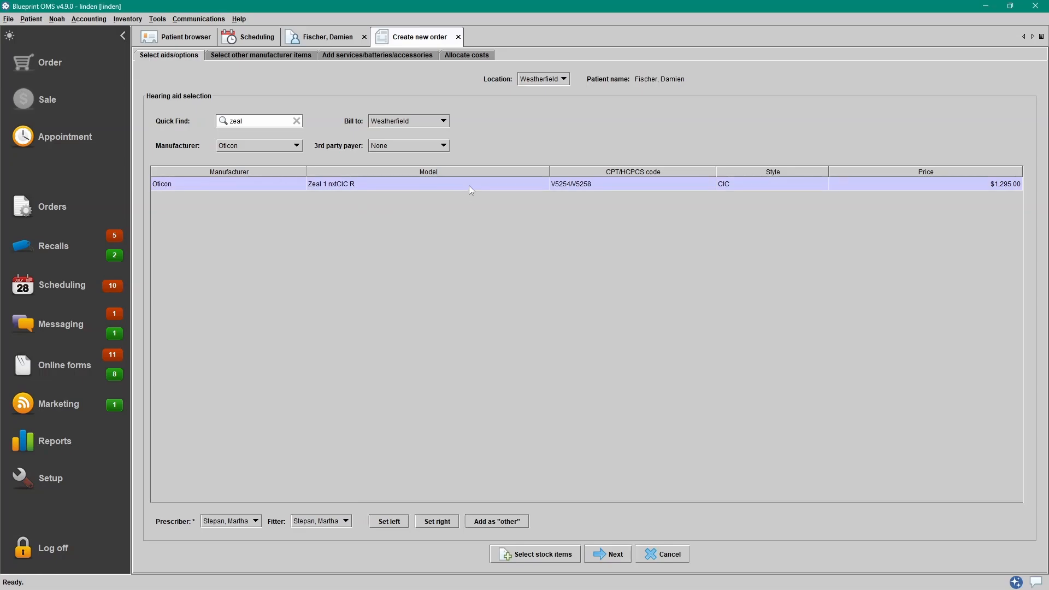
{"action": "left_click", "coordinate": [251, 522]}
{"action": "left_click", "coordinate": [247, 531]}
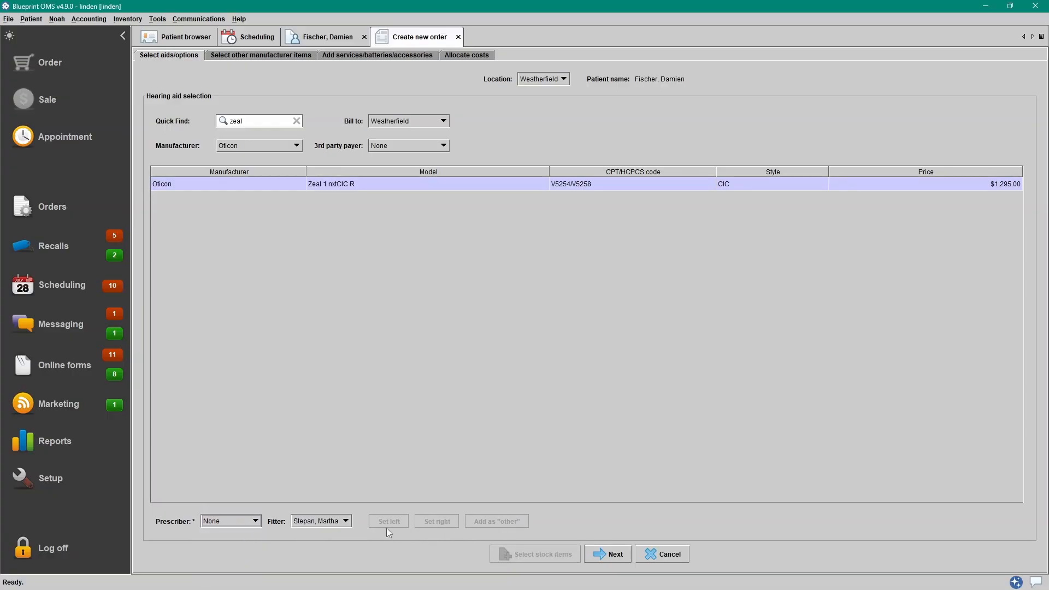
{"action": "left_click", "coordinate": [236, 521]}
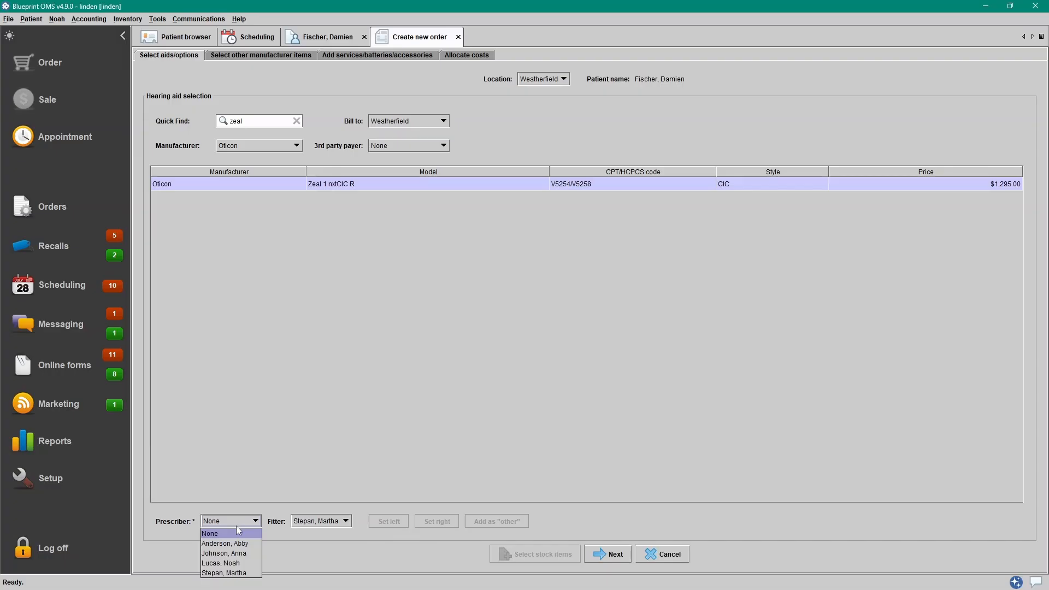
{"action": "left_click", "coordinate": [239, 569]}
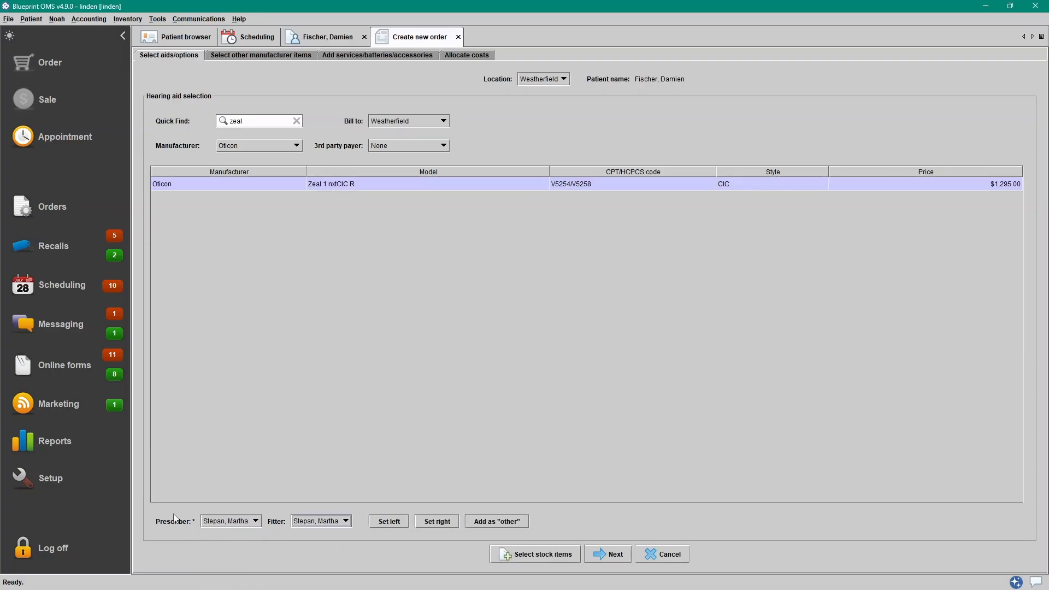
- Reset the fitter to None, then back to the original clinician
{"action": "left_click", "coordinate": [321, 523]}
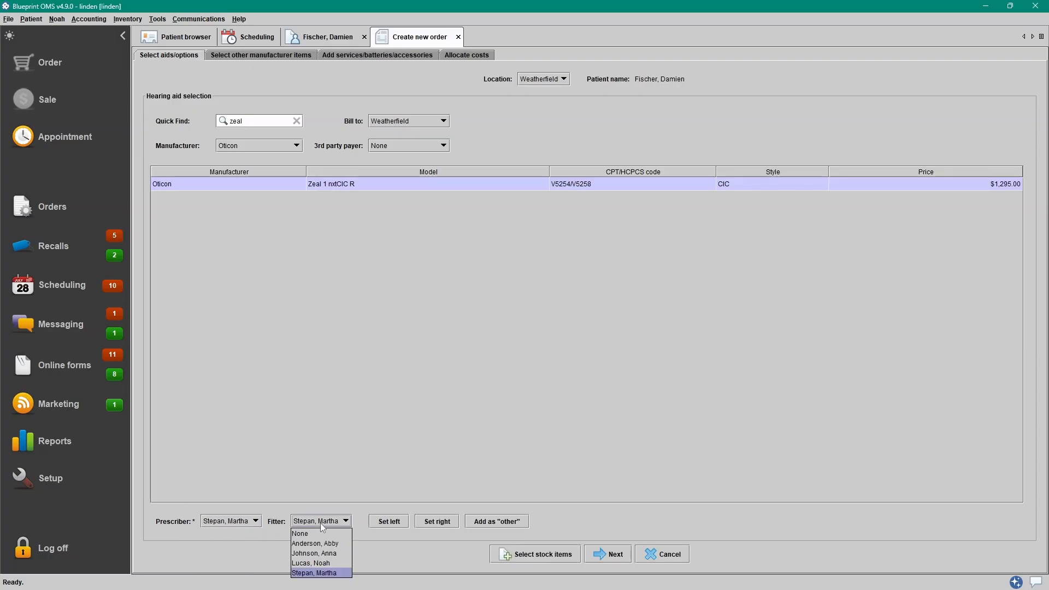
{"action": "left_click", "coordinate": [323, 534]}
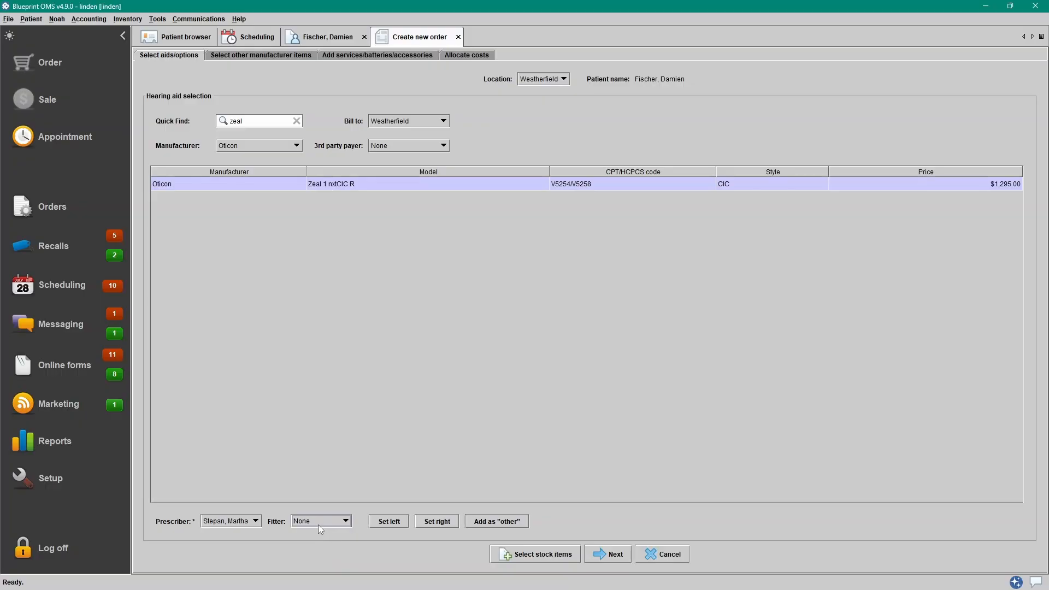
{"action": "left_click", "coordinate": [319, 524]}
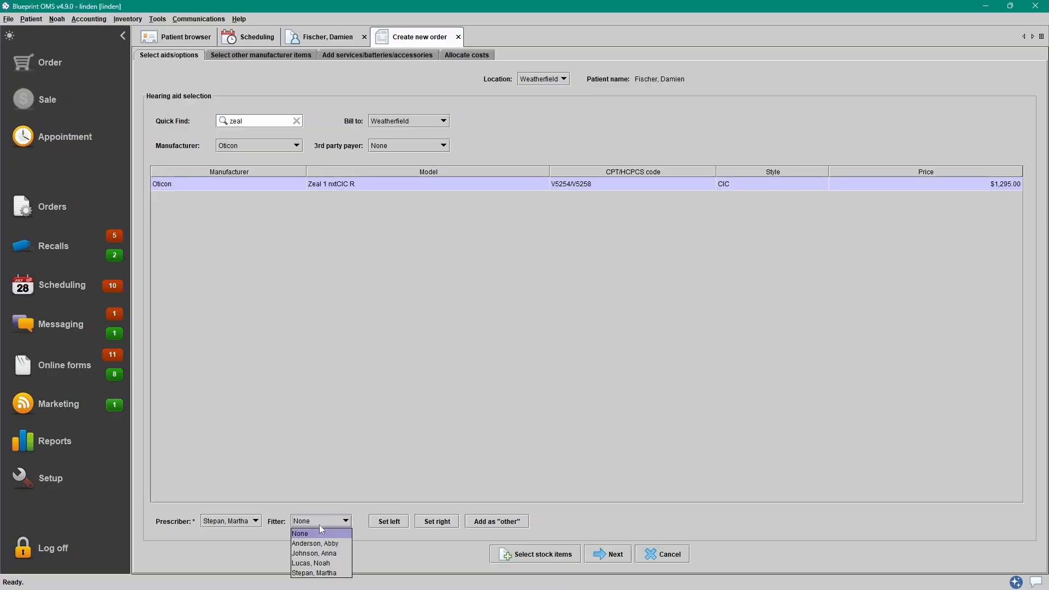
{"action": "left_click", "coordinate": [336, 573]}
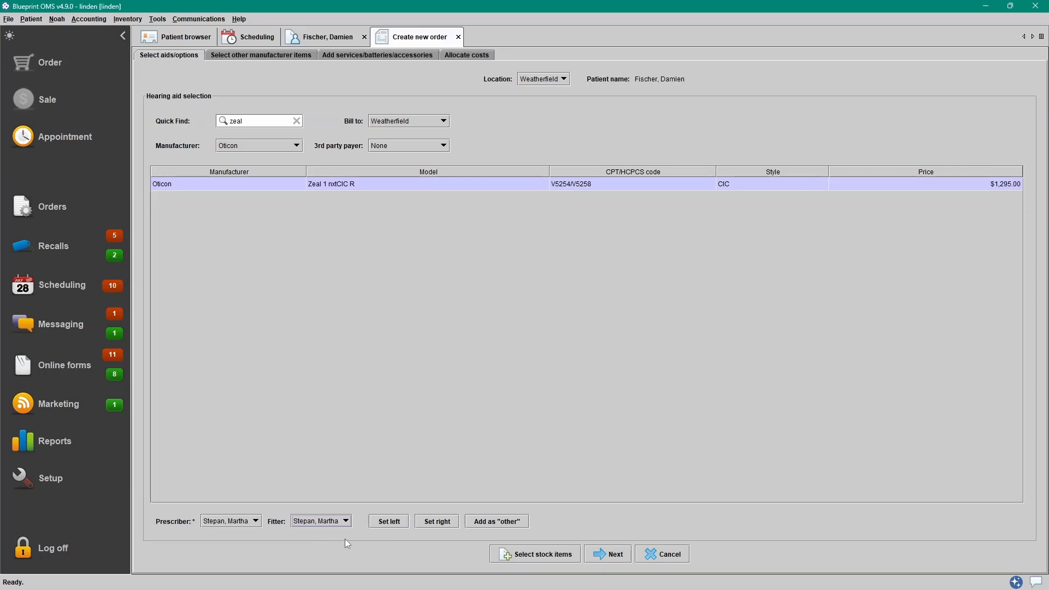
- Assign the Zeal 1 nxtCIC R to the left ear in Tan with note 'Dome size 8mm', then to the right ear
{"action": "left_click", "coordinate": [397, 525]}
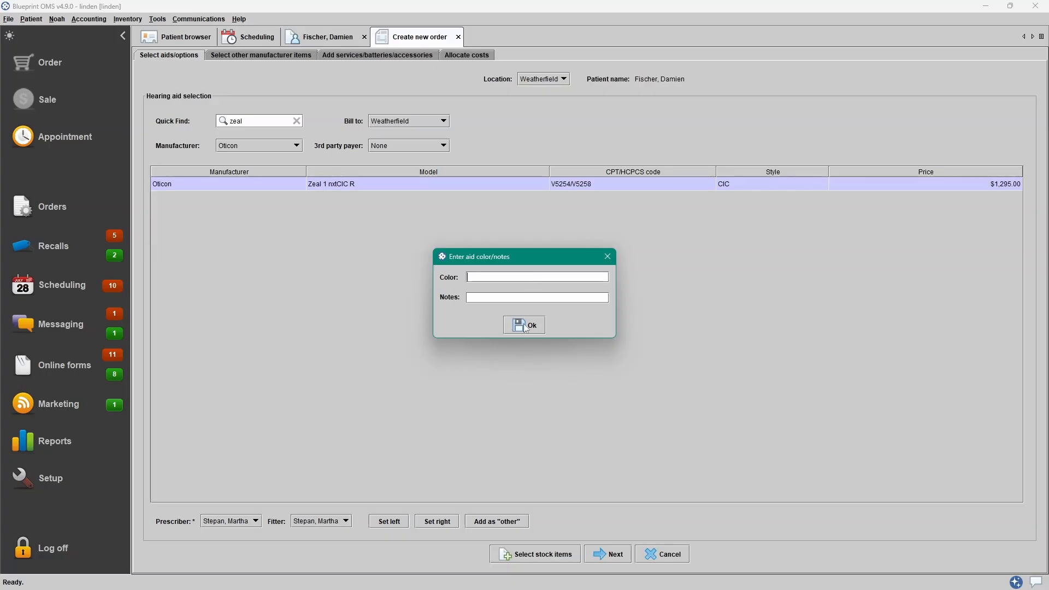
{"action": "left_click", "coordinate": [577, 277]}
{"action": "type", "text": "Tan"}
{"action": "key", "text": "Tab"}
{"action": "type", "text": "Dome size 8mm"}
{"action": "left_click", "coordinate": [535, 325]}
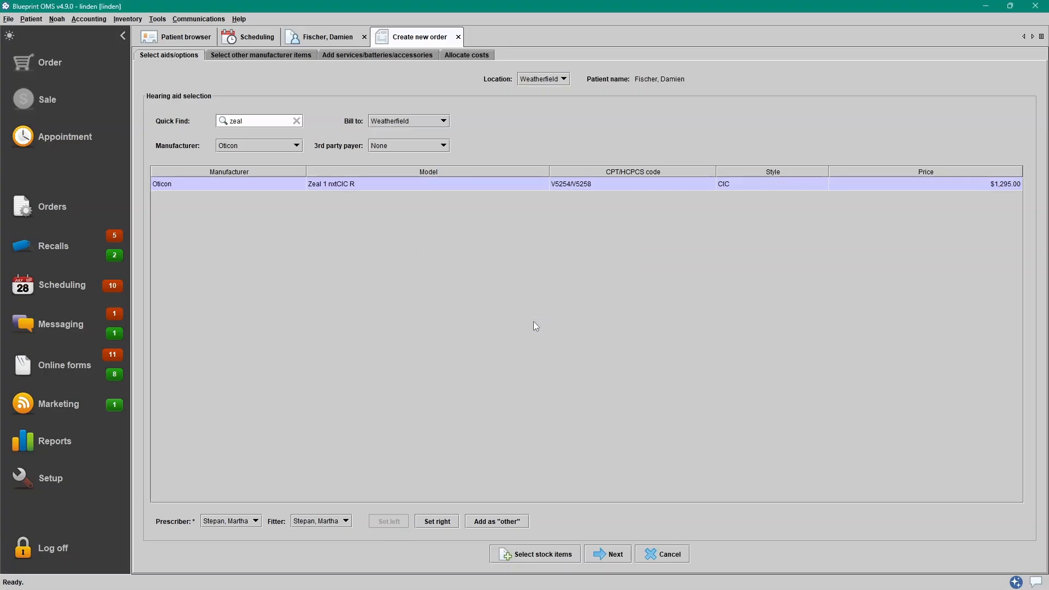
{"action": "left_click", "coordinate": [442, 522]}
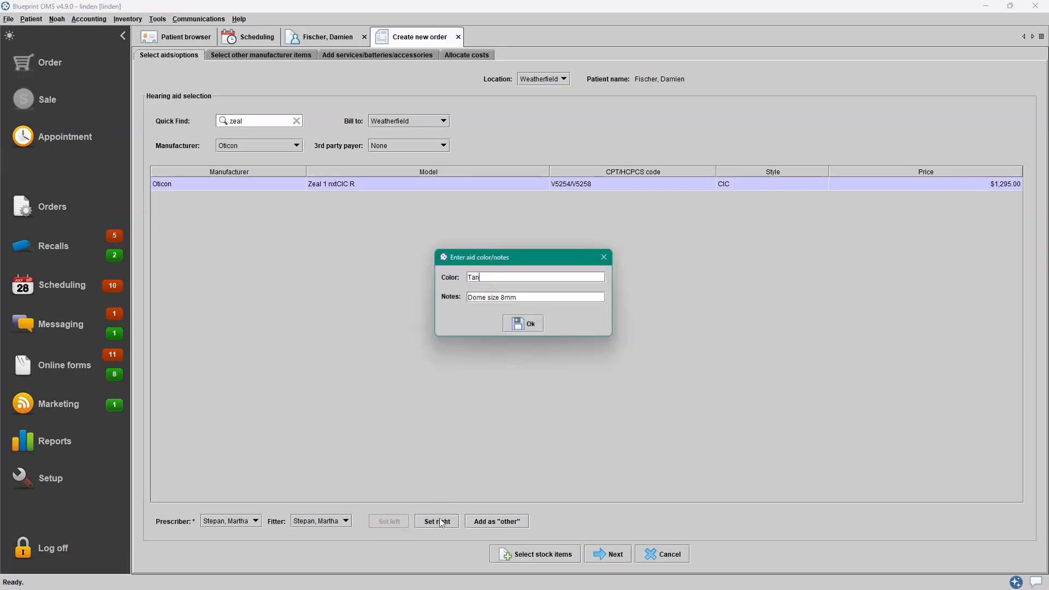
{"action": "left_click", "coordinate": [516, 328]}
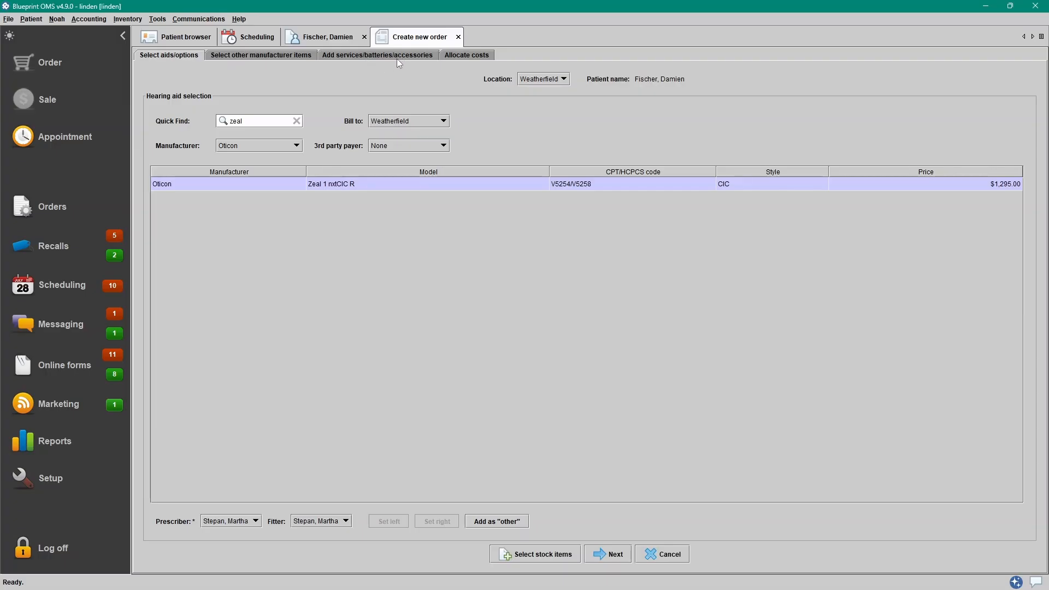
- Add the Oticon MicroMold earmold for the left and right ears, then continue to services and accessories
{"action": "left_click", "coordinate": [608, 555]}
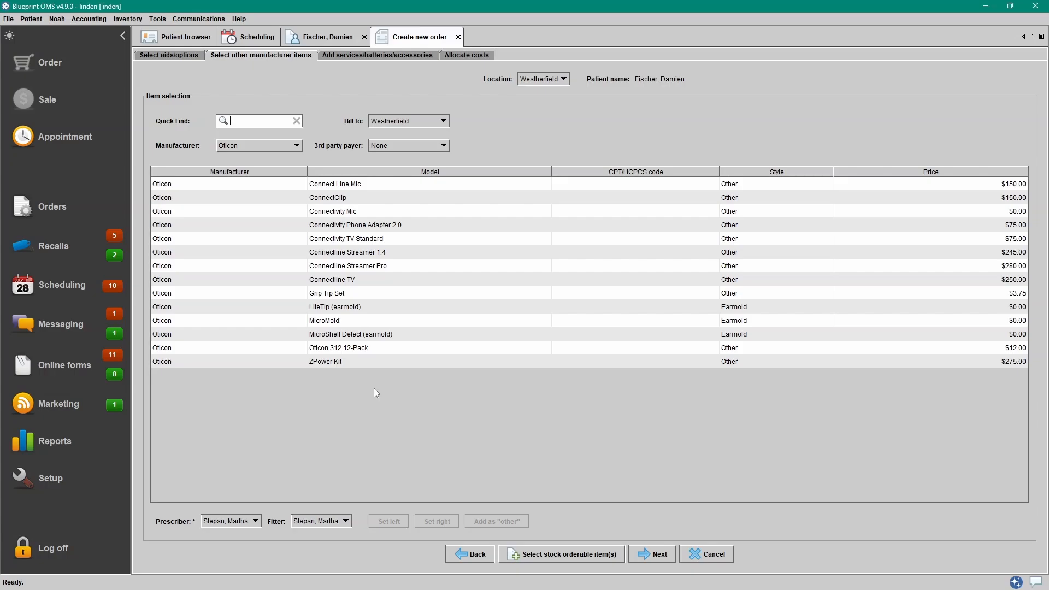
{"action": "left_click", "coordinate": [372, 322]}
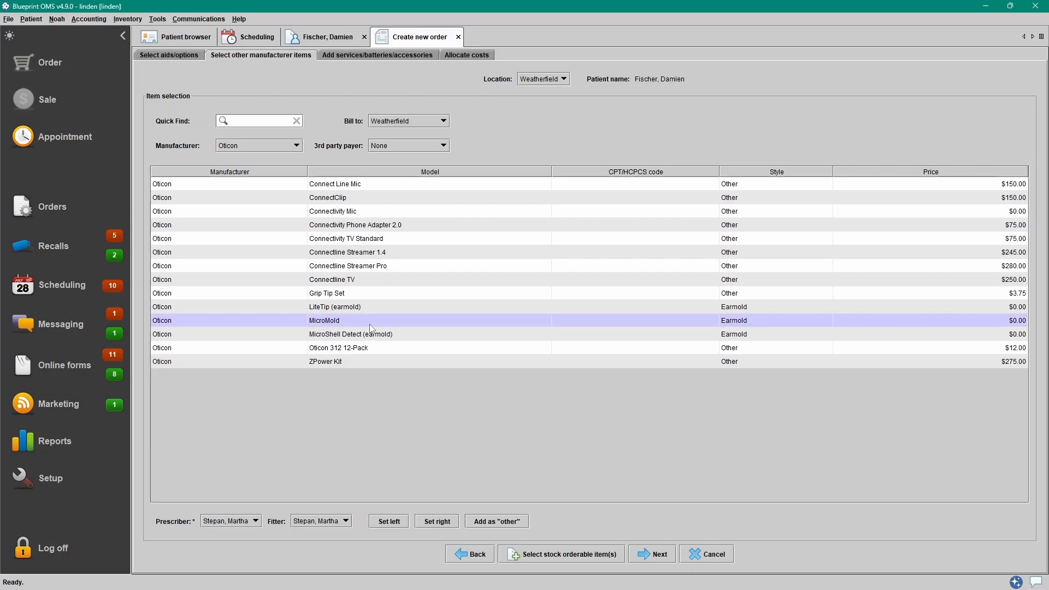
{"action": "left_click", "coordinate": [386, 520]}
{"action": "left_click", "coordinate": [512, 330]}
{"action": "left_click", "coordinate": [438, 524]}
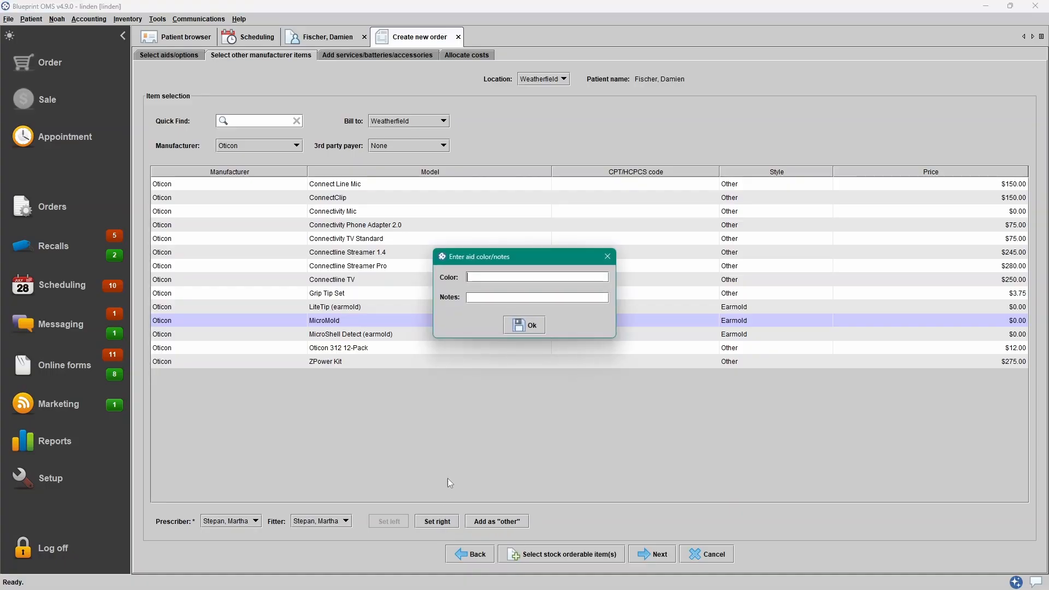
{"action": "left_click", "coordinate": [519, 324]}
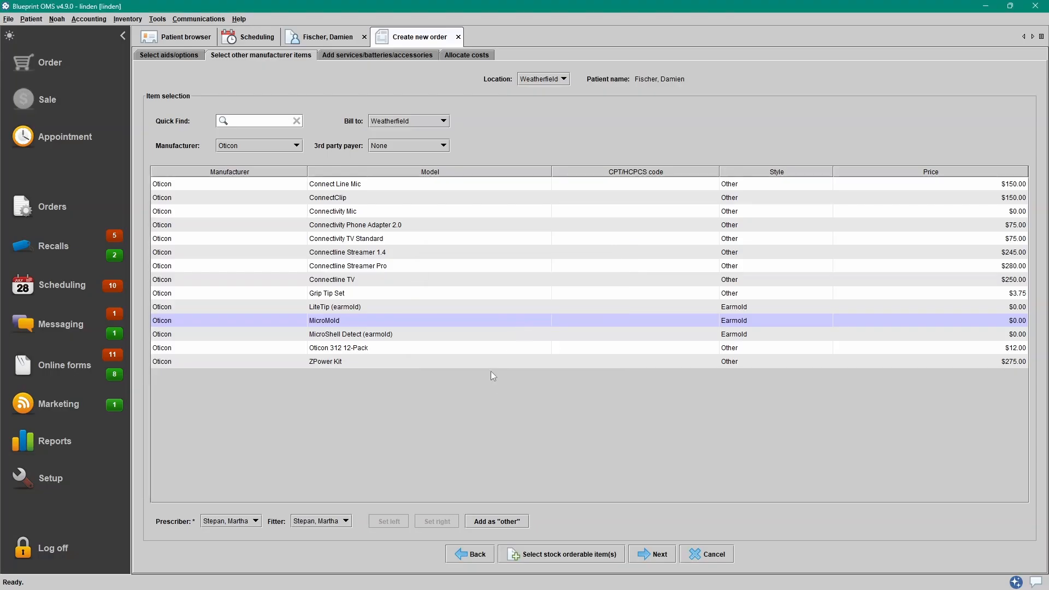
{"action": "left_click", "coordinate": [658, 559]}
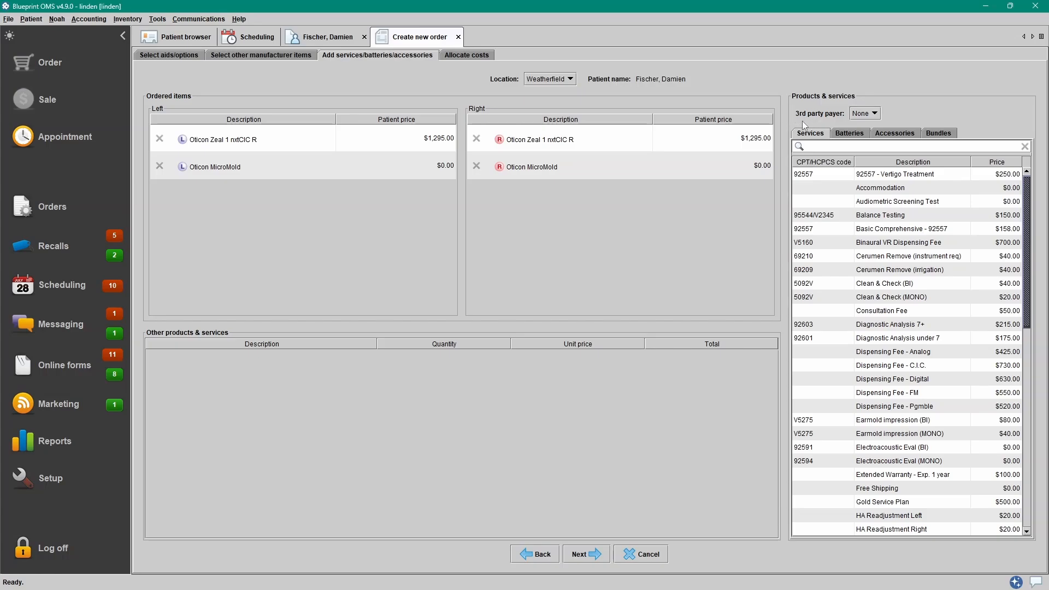
- Add the Hearing Aid Fitting service, found by searching 'fitti' in Services
{"action": "left_click", "coordinate": [865, 138]}
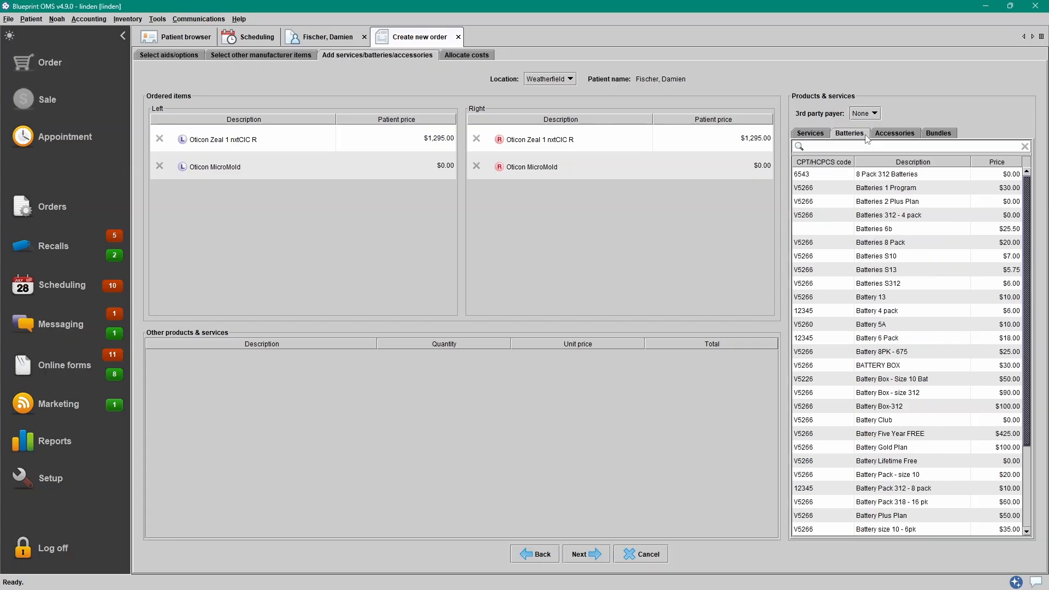
{"action": "left_click", "coordinate": [913, 137]}
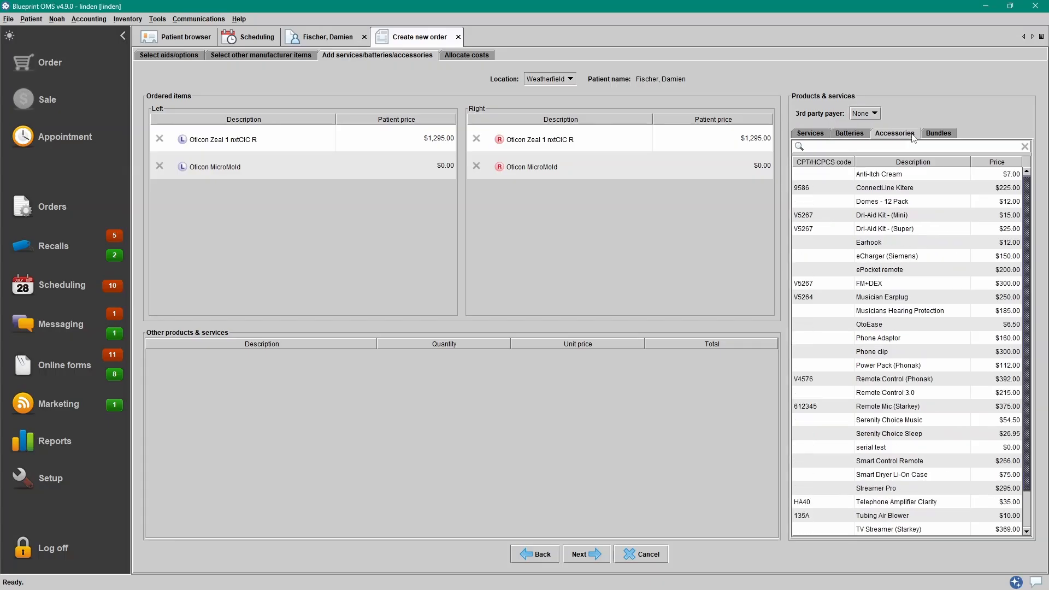
{"action": "left_click", "coordinate": [952, 137]}
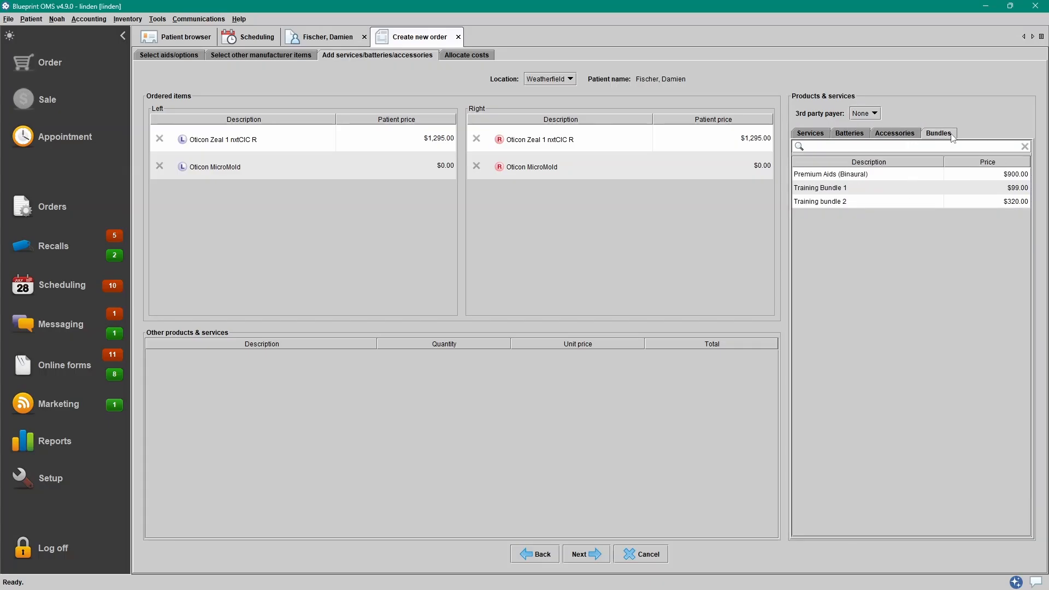
{"action": "left_click", "coordinate": [820, 135]}
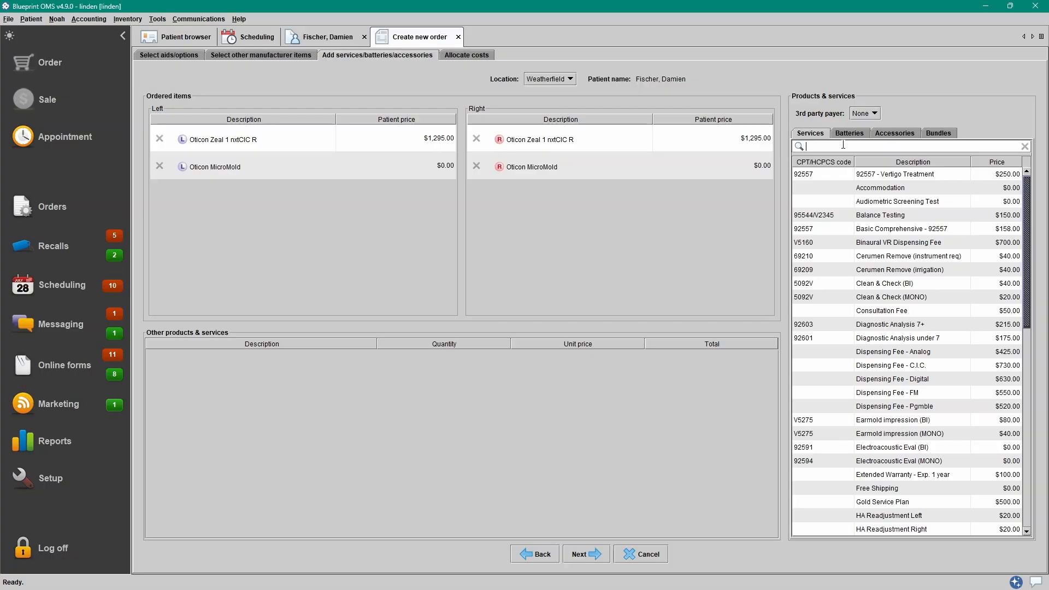
{"action": "type", "text": "fitti"}
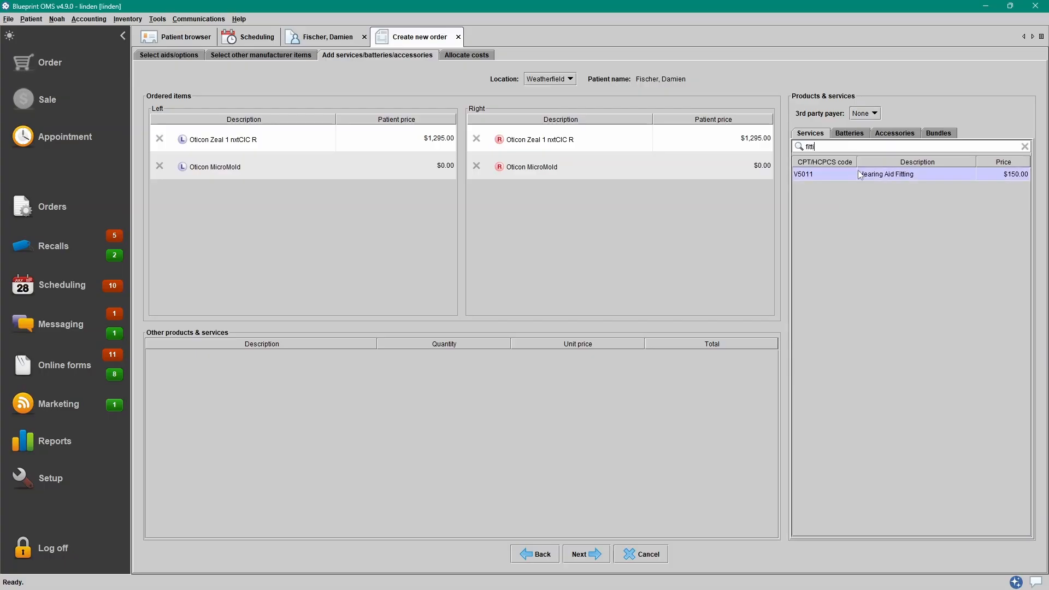
{"action": "double_click", "coordinate": [859, 174]}
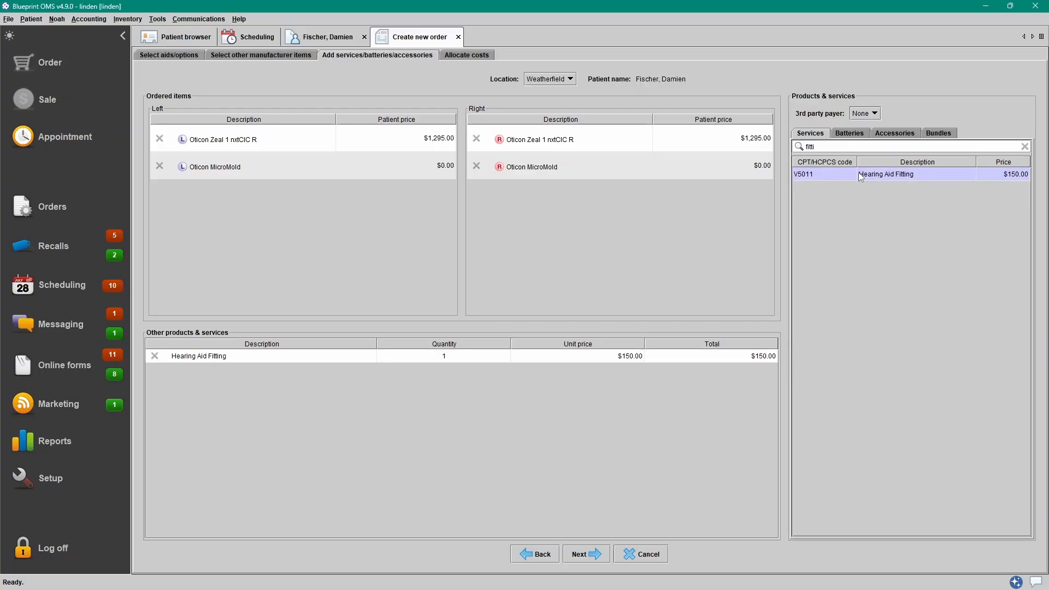
- Add a Musician Earplug from Accessories and set the fitting quantity to 2
{"action": "left_click", "coordinate": [891, 134]}
{"action": "type", "text": "mus"}
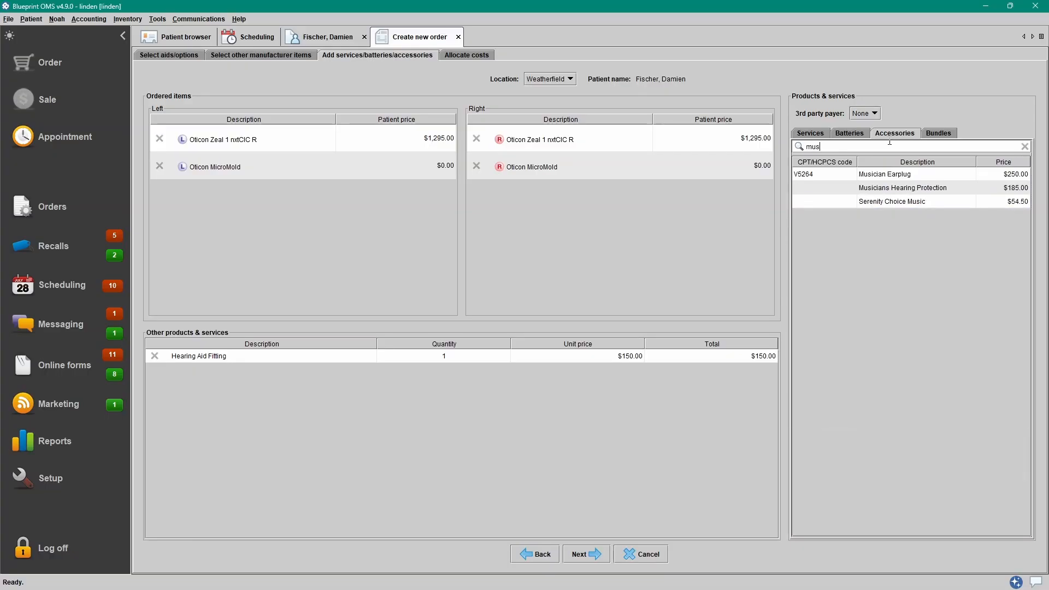
{"action": "double_click", "coordinate": [895, 175]}
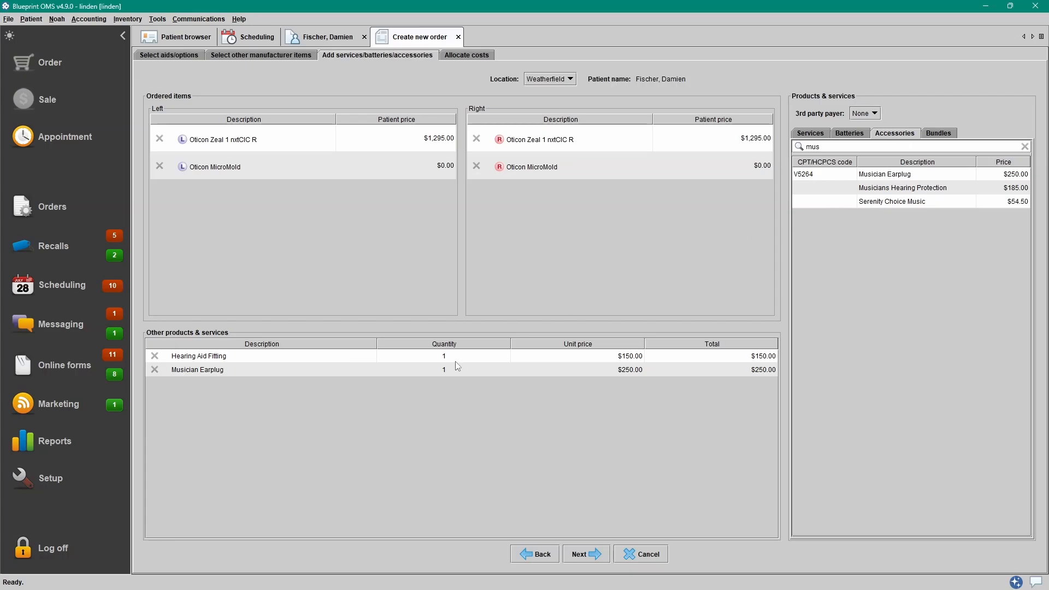
{"action": "left_click", "coordinate": [458, 356]}
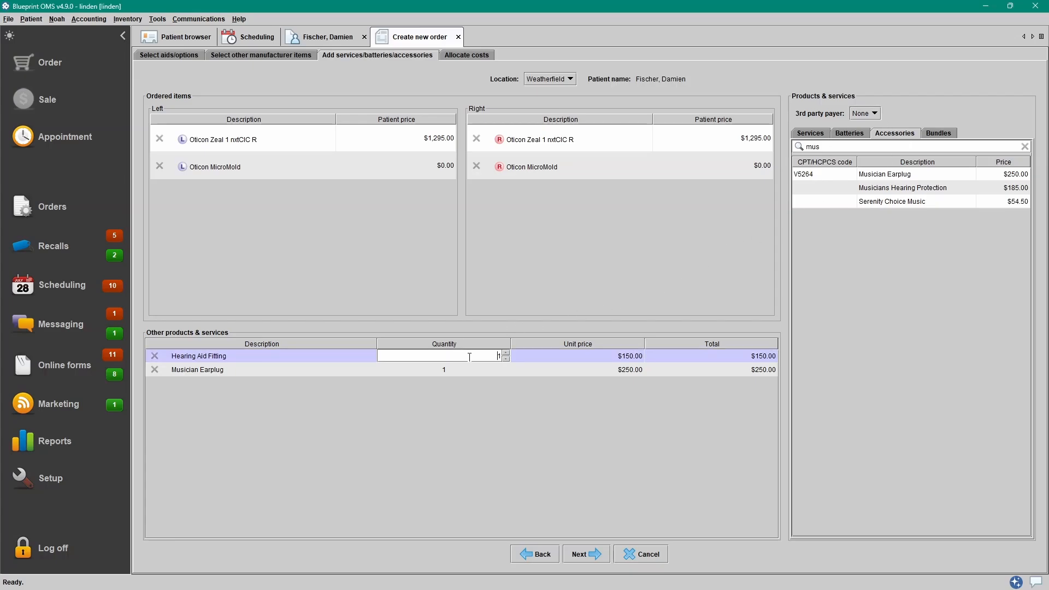
{"action": "left_click", "coordinate": [505, 389]}
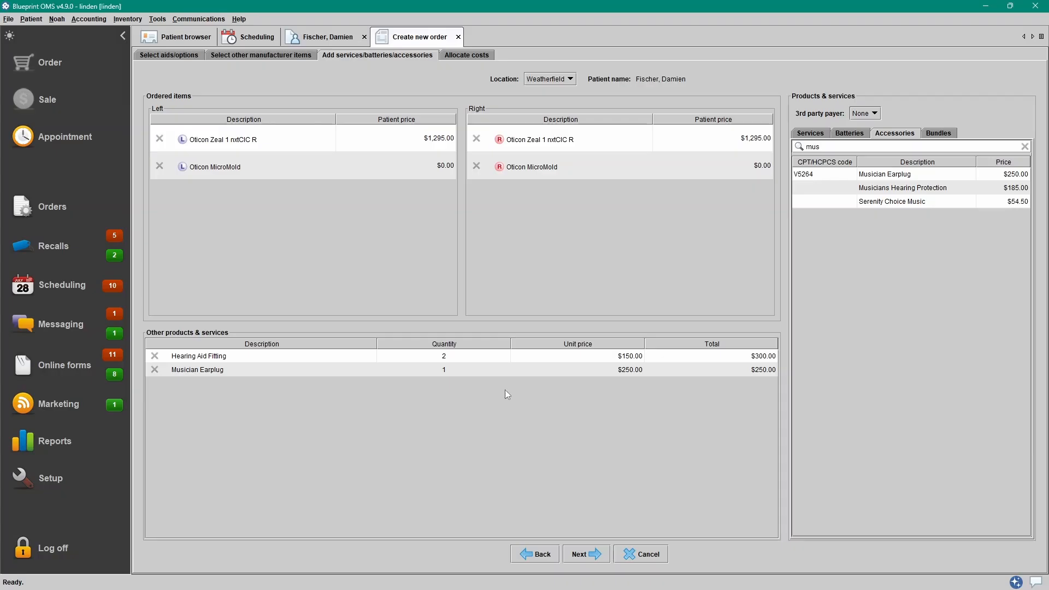
- Move to cost allocation, keeping the order date, location and provider unchanged
{"action": "left_click", "coordinate": [588, 555]}
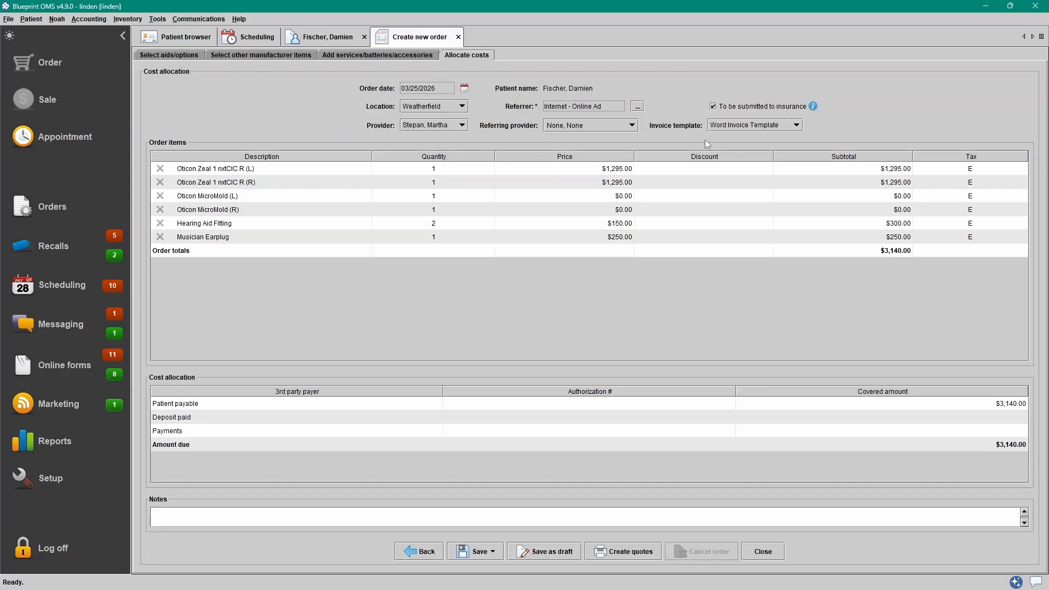
{"action": "left_click", "coordinate": [465, 88]}
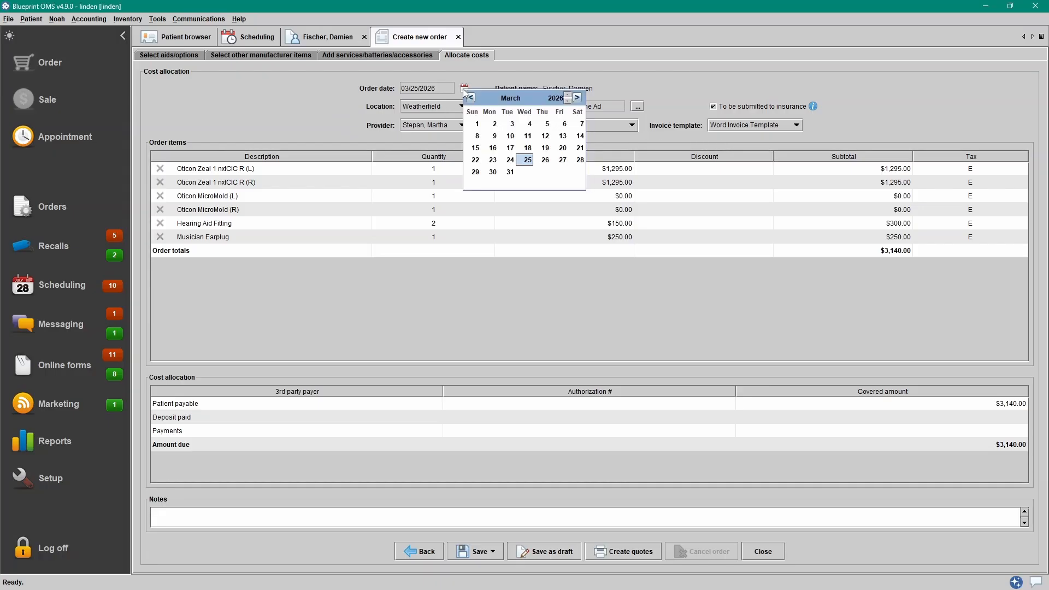
{"action": "left_click", "coordinate": [455, 109]}
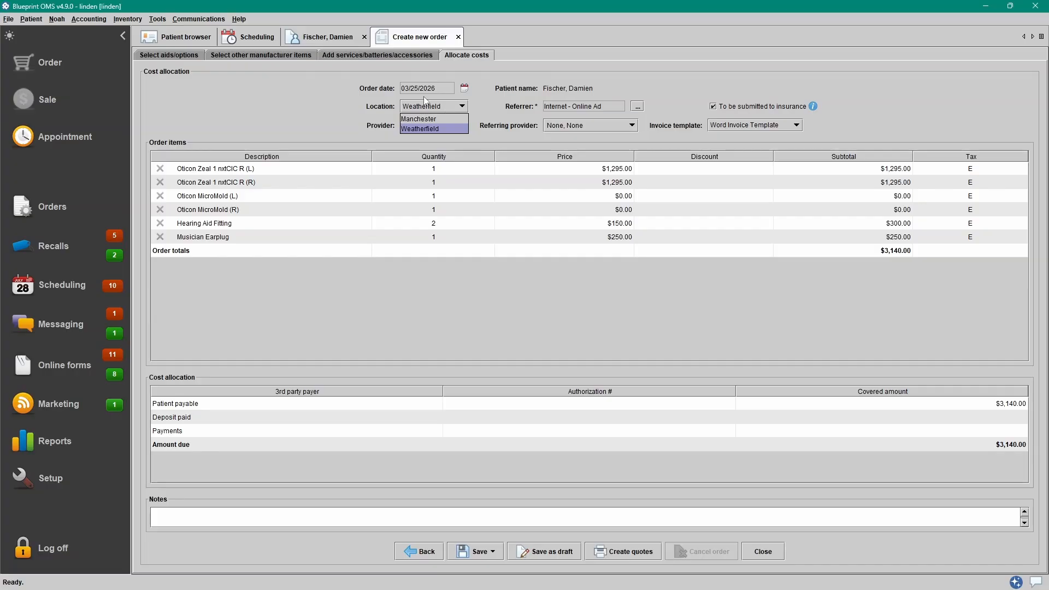
{"action": "left_click", "coordinate": [459, 106]}
{"action": "left_click", "coordinate": [461, 126]}
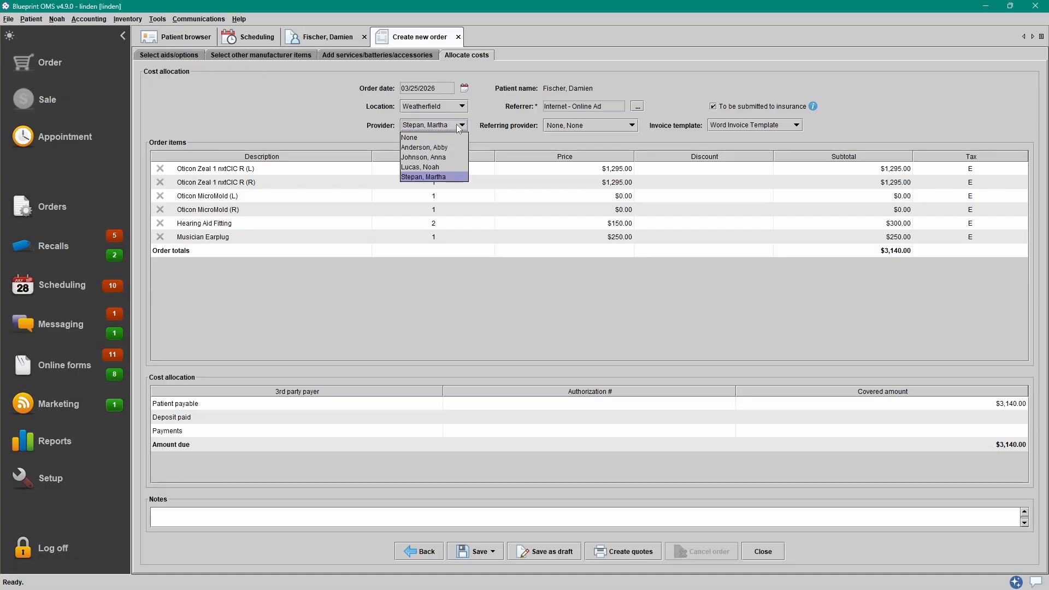
{"action": "left_click", "coordinate": [459, 126]}
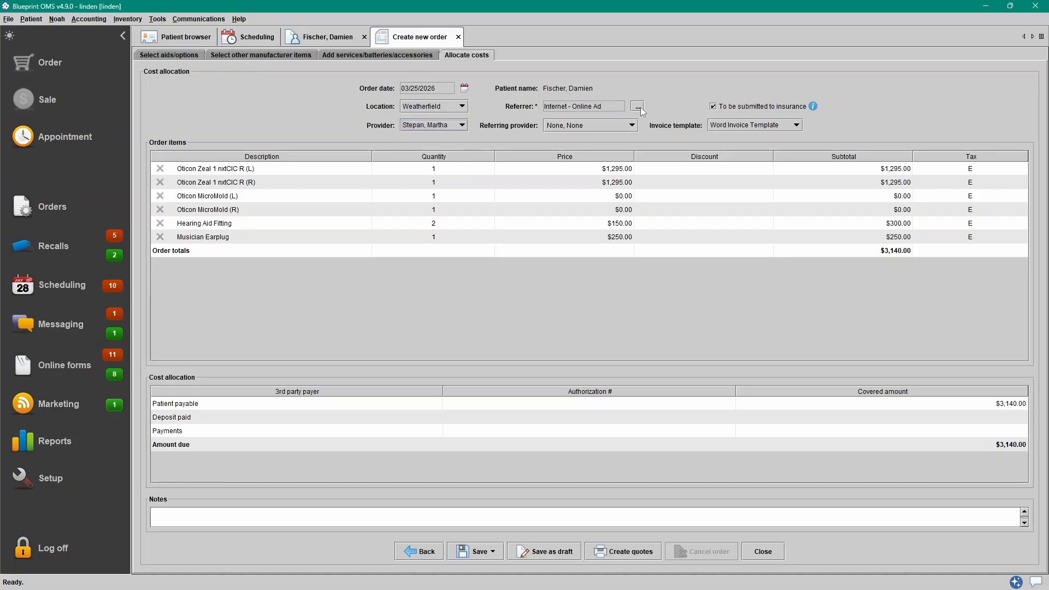
- Choose the referring provider and keep the Word Invoice Template
{"action": "left_click", "coordinate": [631, 125]}
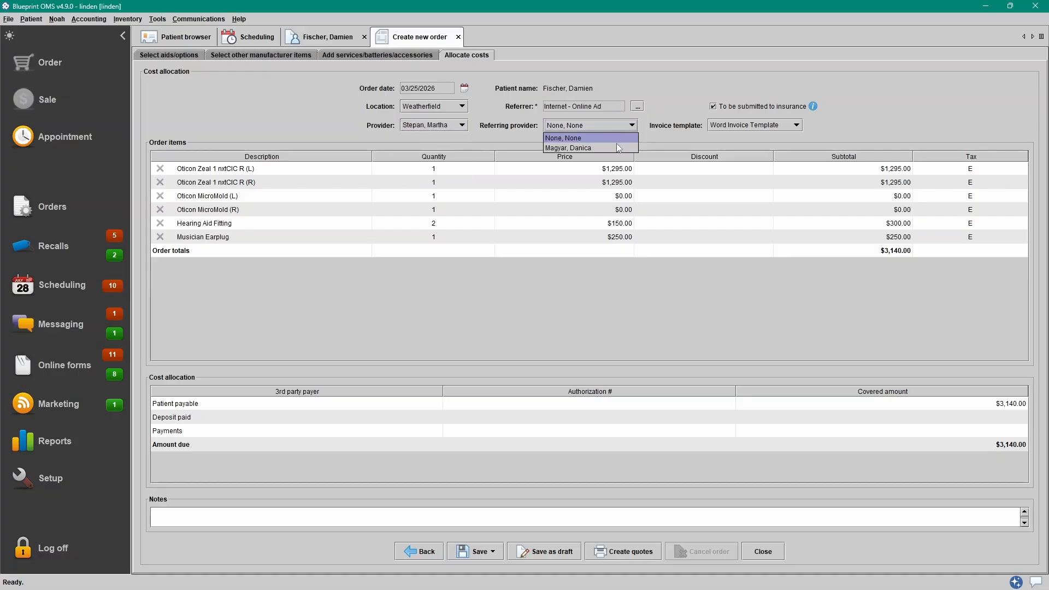
{"action": "left_click", "coordinate": [617, 148]}
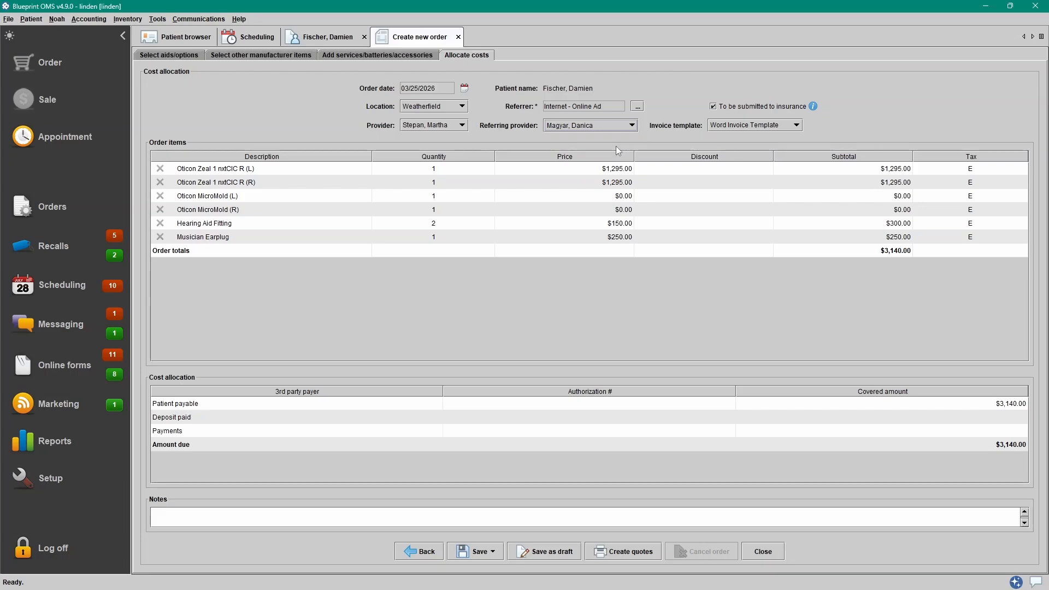
{"action": "left_click", "coordinate": [788, 127]}
{"action": "left_click", "coordinate": [788, 127]}
- Price the left and right MicroMolds at $50 each
{"action": "double_click", "coordinate": [609, 197]}
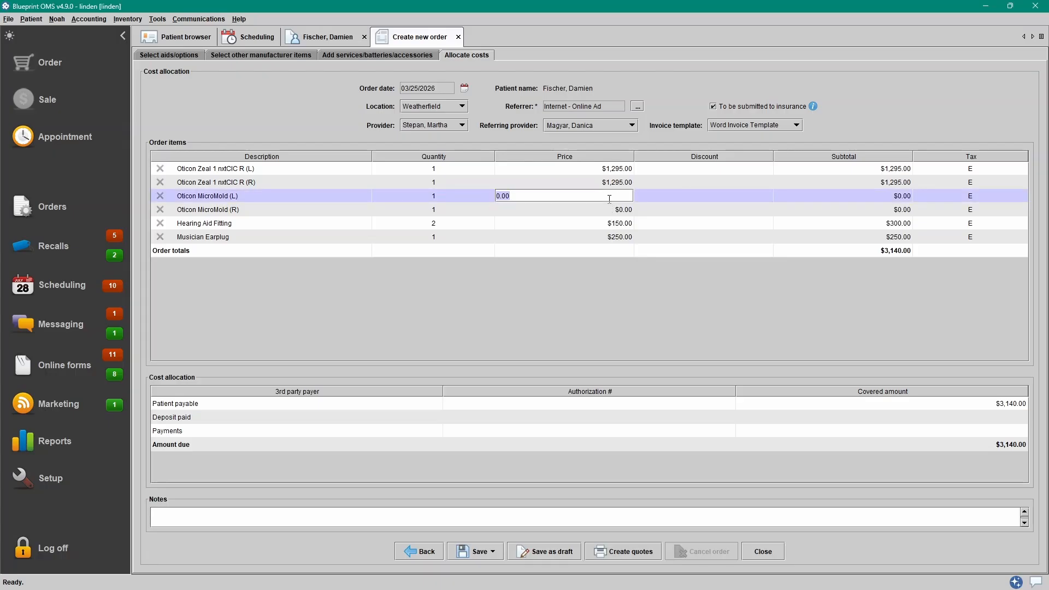
{"action": "type", "text": "50"}
{"action": "key", "text": "Return"}
{"action": "double_click", "coordinate": [596, 205]}
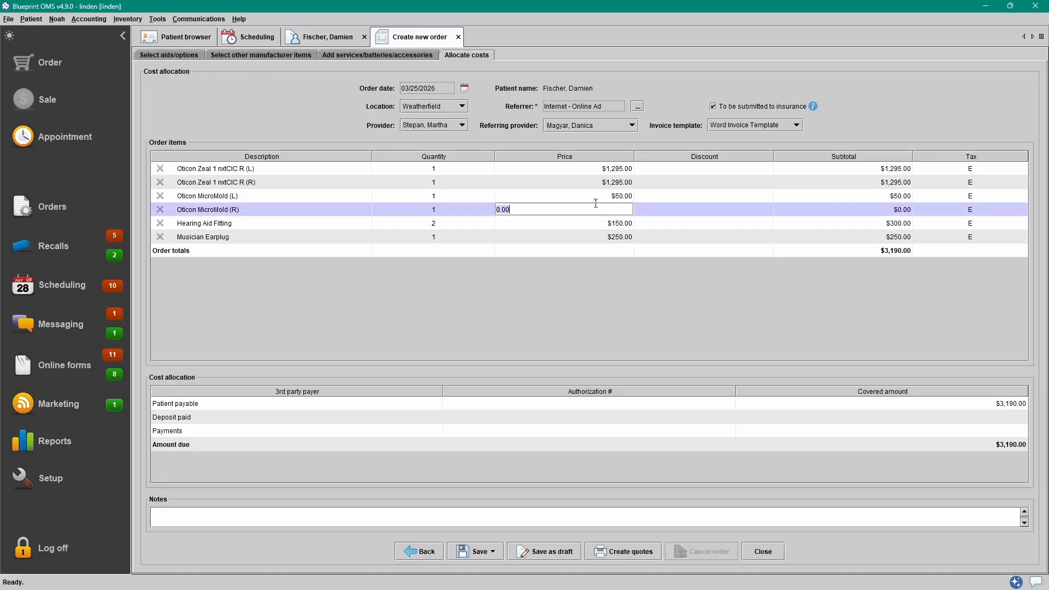
{"action": "type", "text": "50"}
{"action": "key", "text": "Return"}
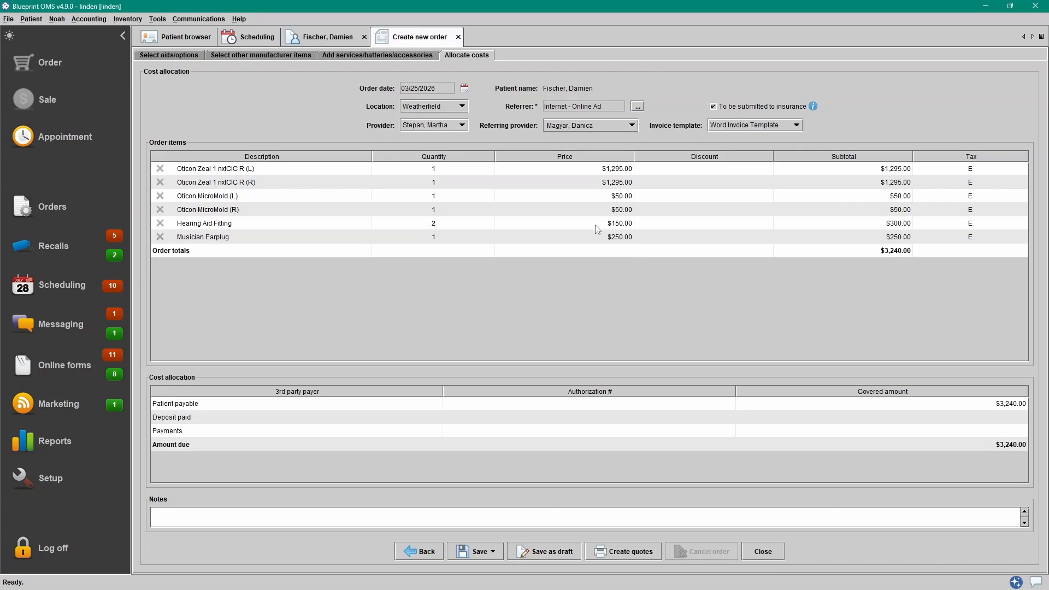
- Lower the Hearing Aid Fitting price to 100, recorded as a $100 Promotion discount
{"action": "left_click", "coordinate": [596, 225]}
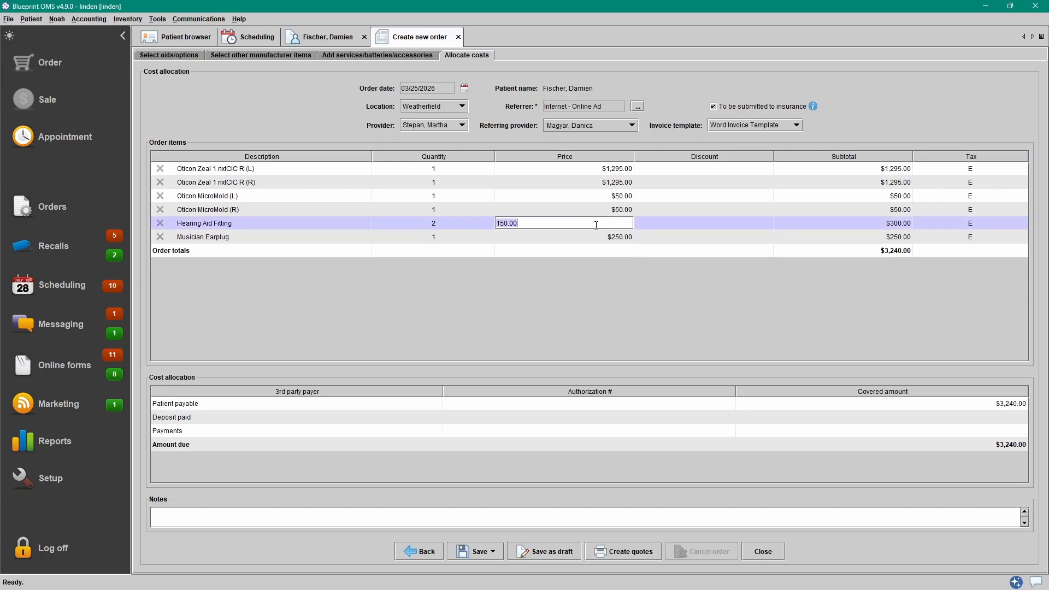
{"action": "type", "text": "100"}
{"action": "key", "text": "Return"}
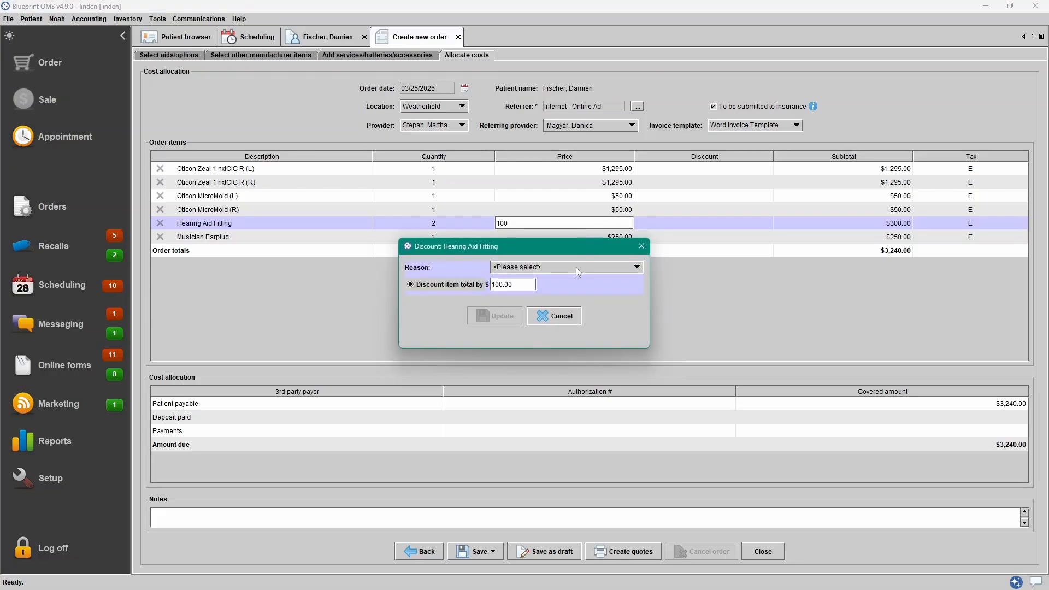
{"action": "left_click", "coordinate": [615, 270]}
{"action": "left_click_drag", "start_coordinate": [641, 295], "coordinate": [641, 325]}
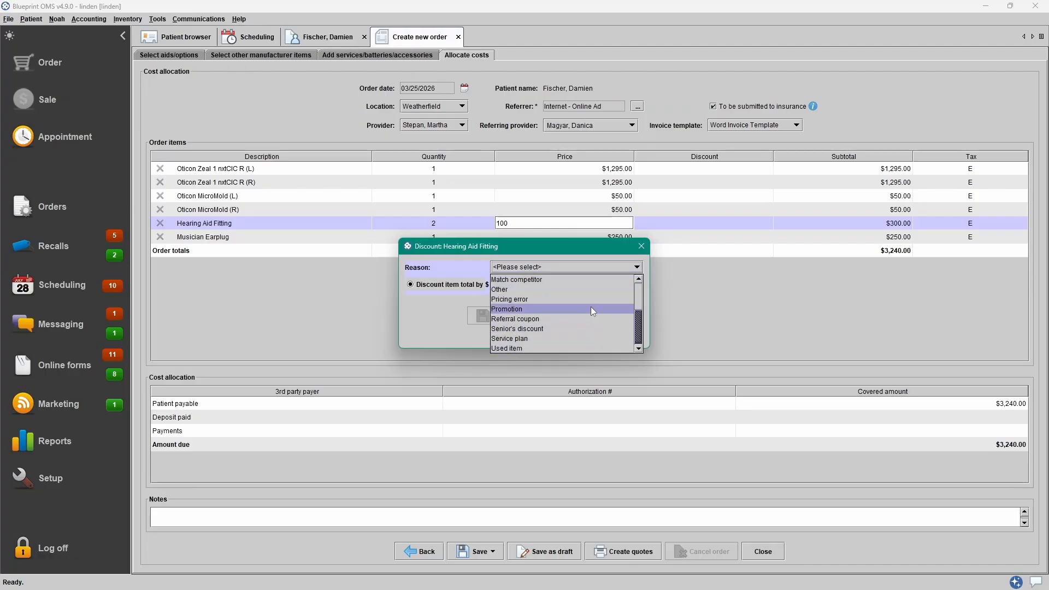
{"action": "left_click", "coordinate": [555, 308]}
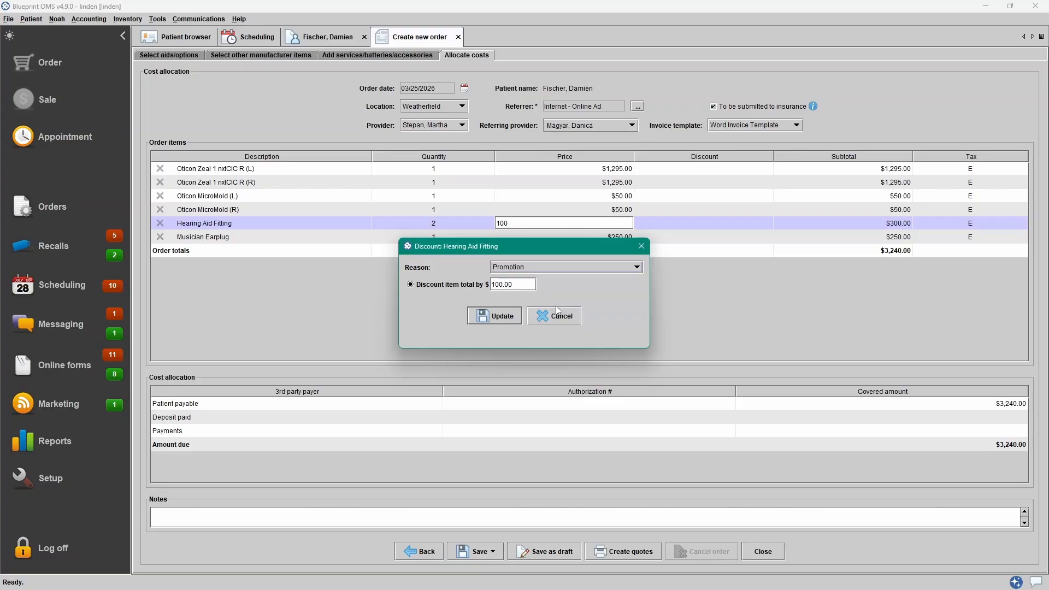
{"action": "left_click", "coordinate": [493, 317]}
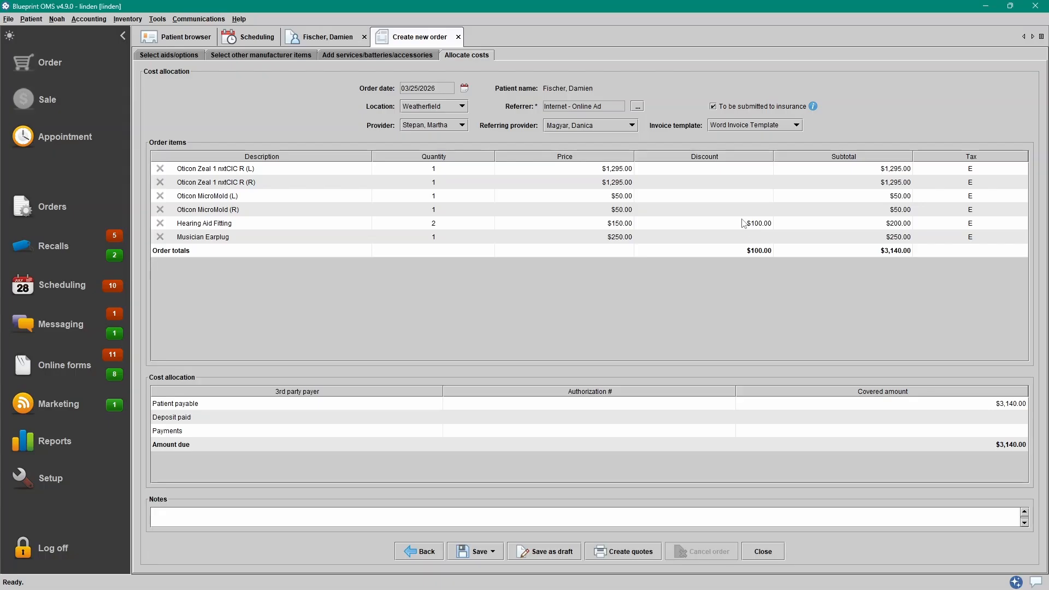
- Apply a $50 'Match competitor' discount to the Musician Earplug
{"action": "left_click", "coordinate": [724, 240]}
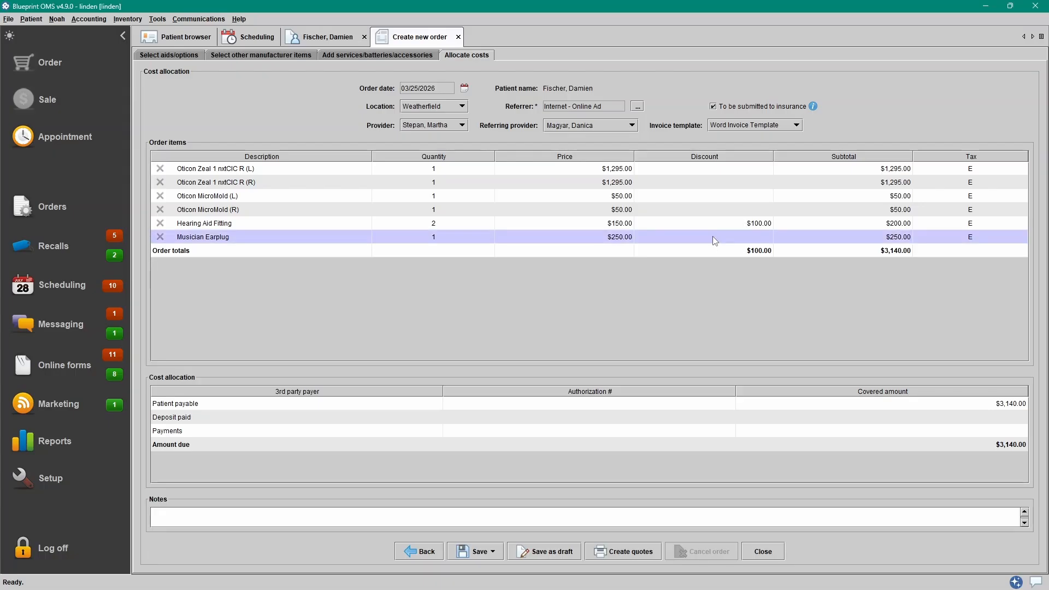
{"action": "double_click", "coordinate": [714, 240]}
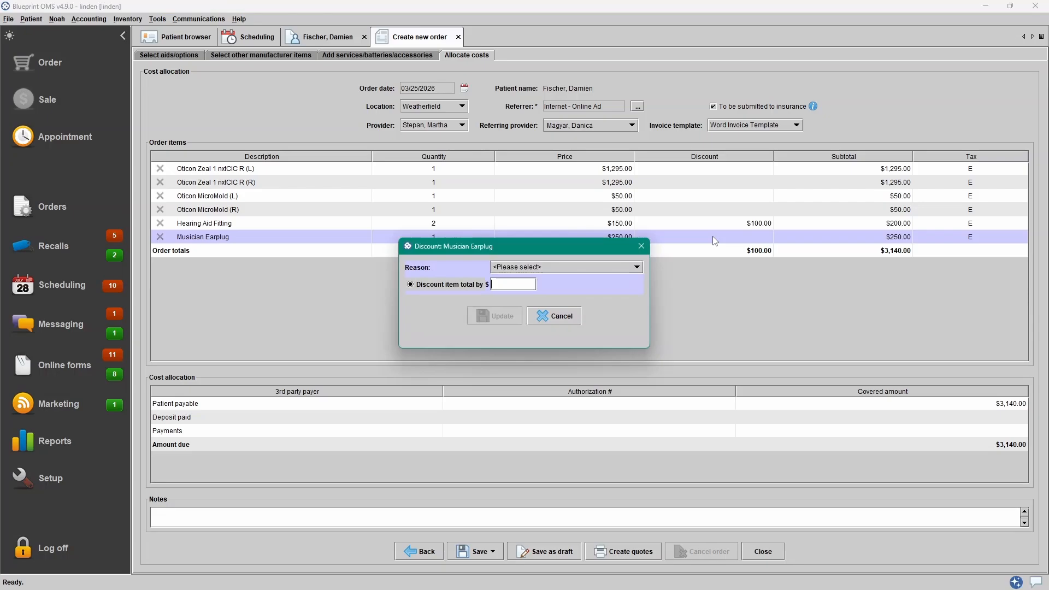
{"action": "left_click", "coordinate": [512, 269]}
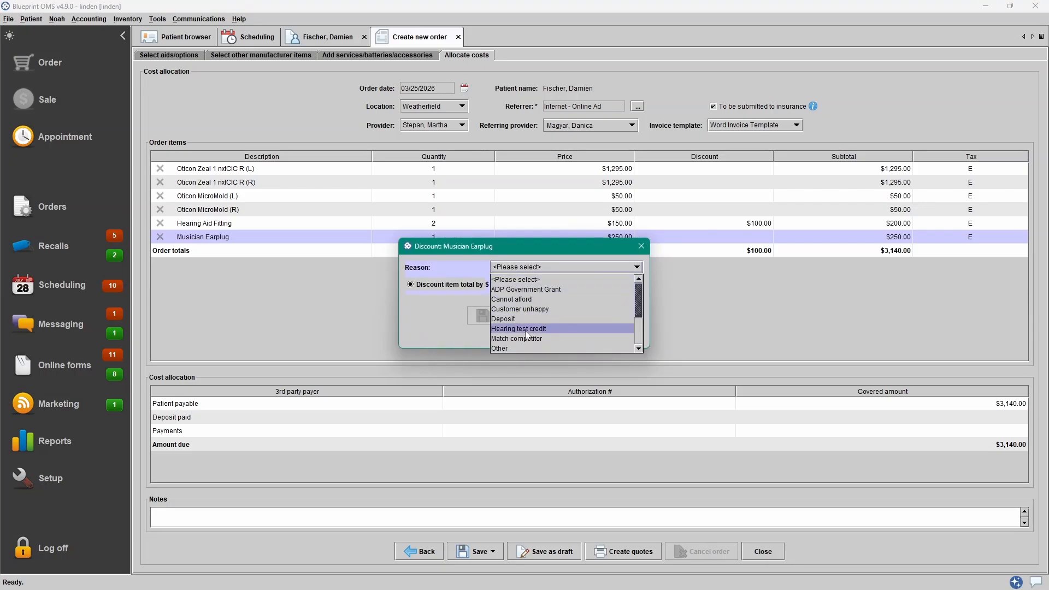
{"action": "left_click", "coordinate": [518, 339]}
{"action": "left_click", "coordinate": [522, 285]}
{"action": "type", "text": "50"}
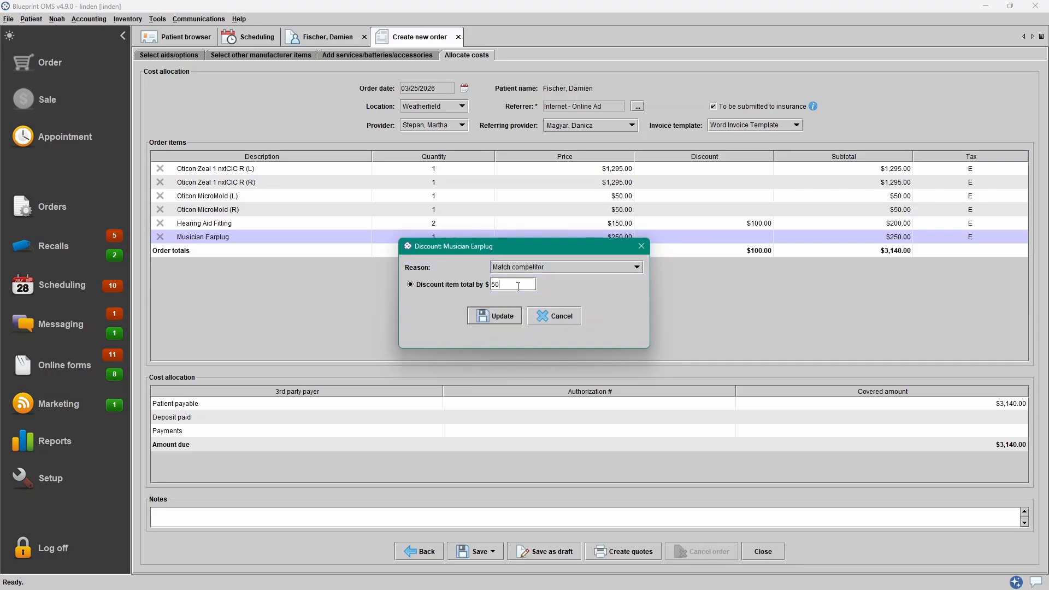
{"action": "left_click", "coordinate": [514, 317]}
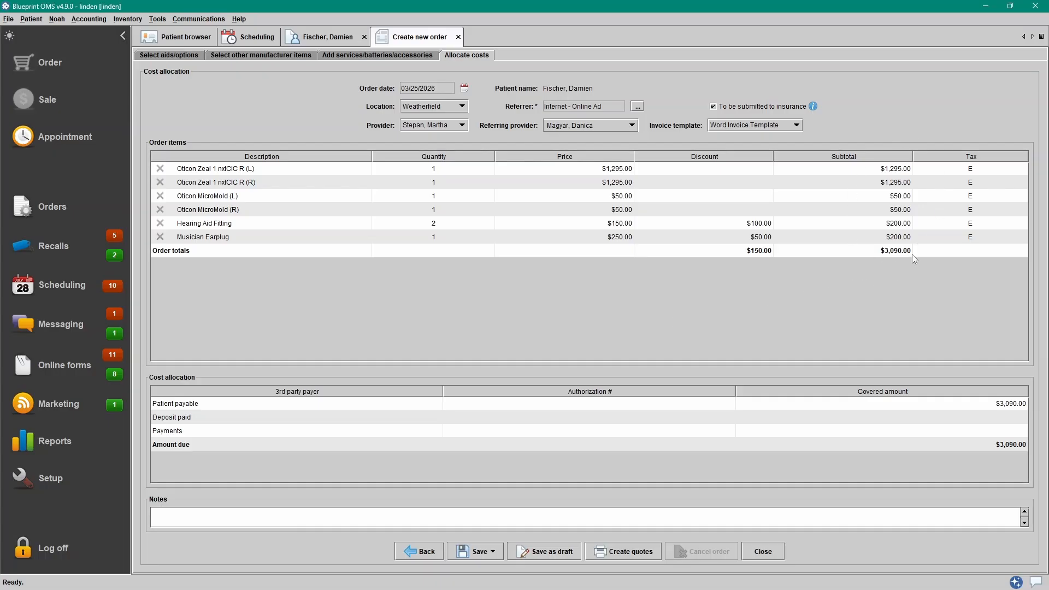
{"action": "left_click", "coordinate": [899, 239]}
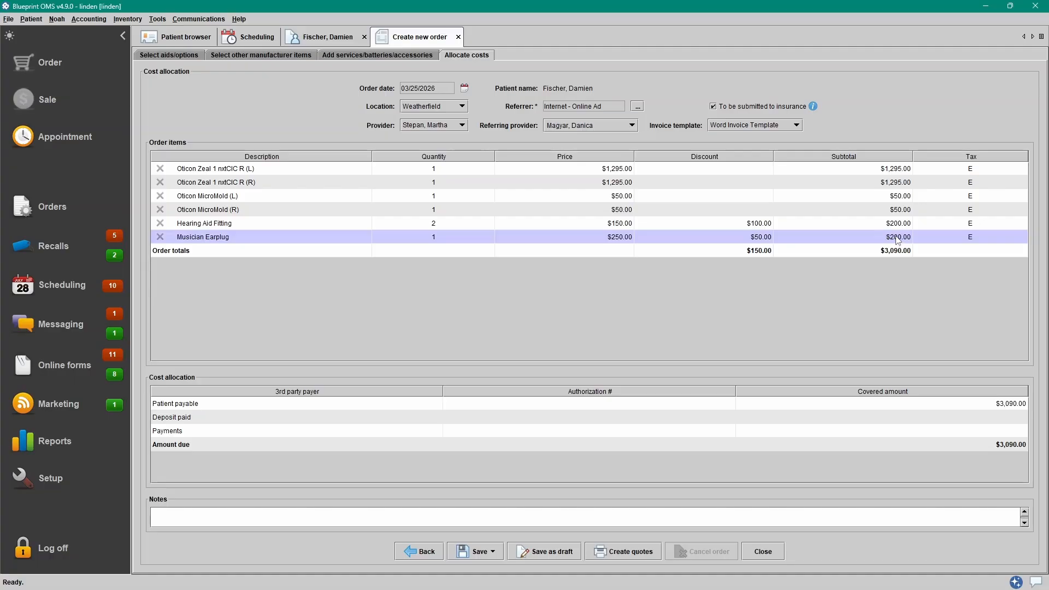
{"action": "left_click", "coordinate": [1003, 241]}
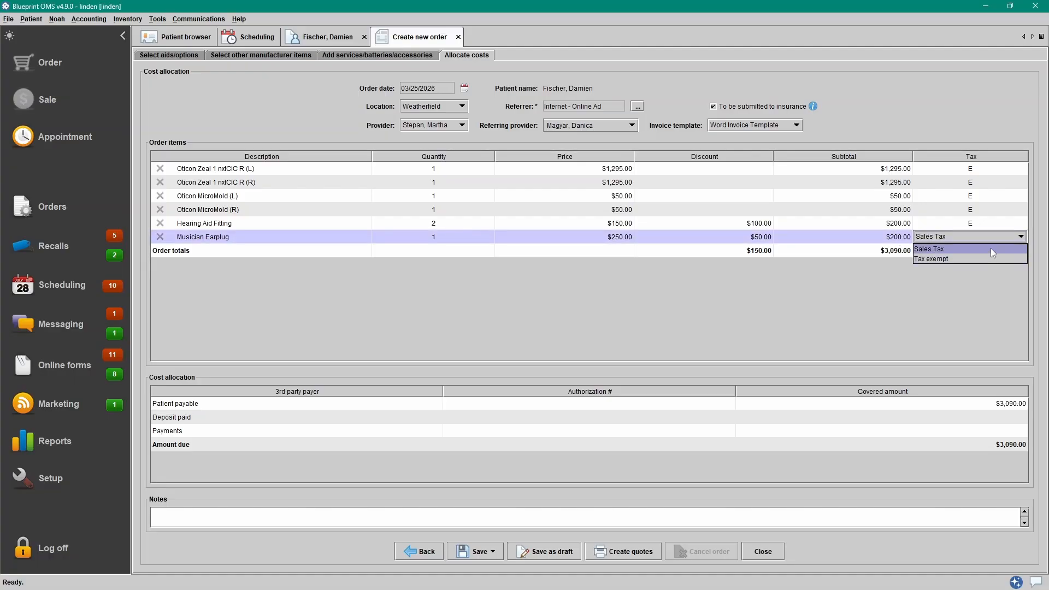
{"action": "left_click", "coordinate": [992, 248]}
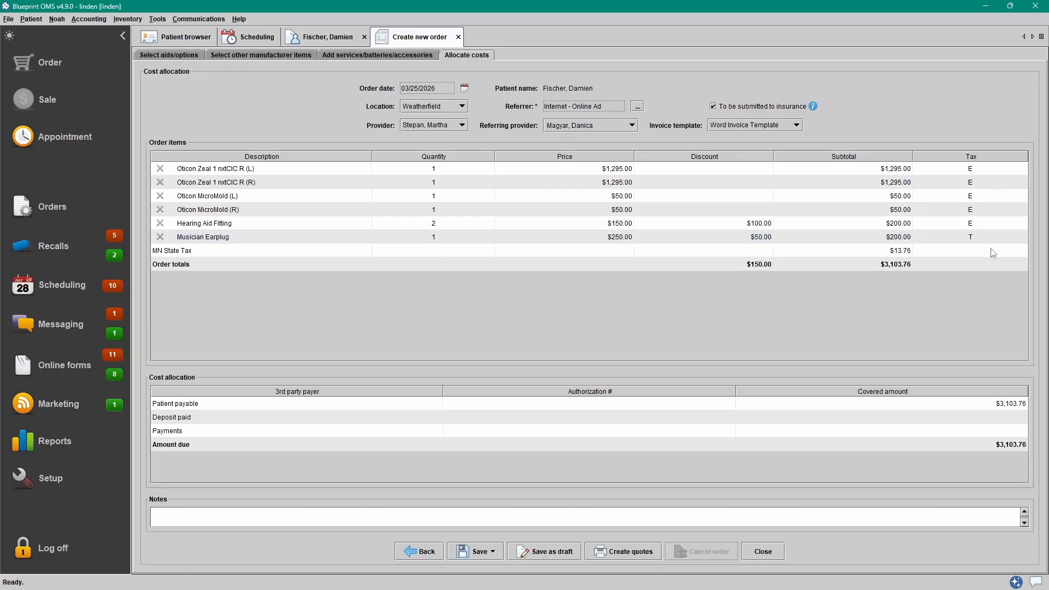
{"action": "left_click", "coordinate": [986, 224]}
{"action": "left_click", "coordinate": [982, 236]}
{"action": "left_click", "coordinate": [339, 252]}
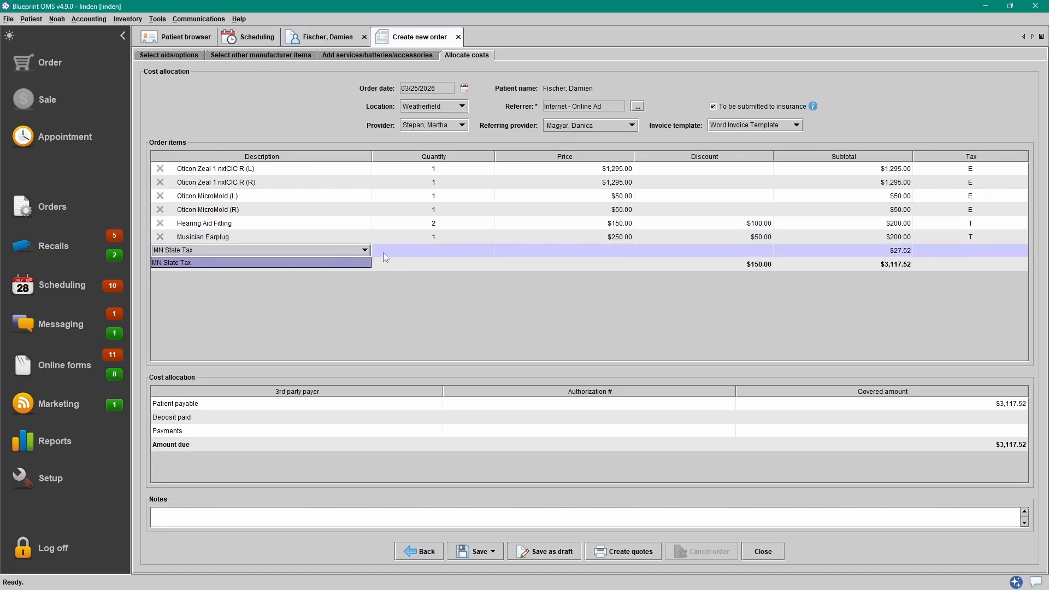
{"action": "left_click", "coordinate": [835, 254]}
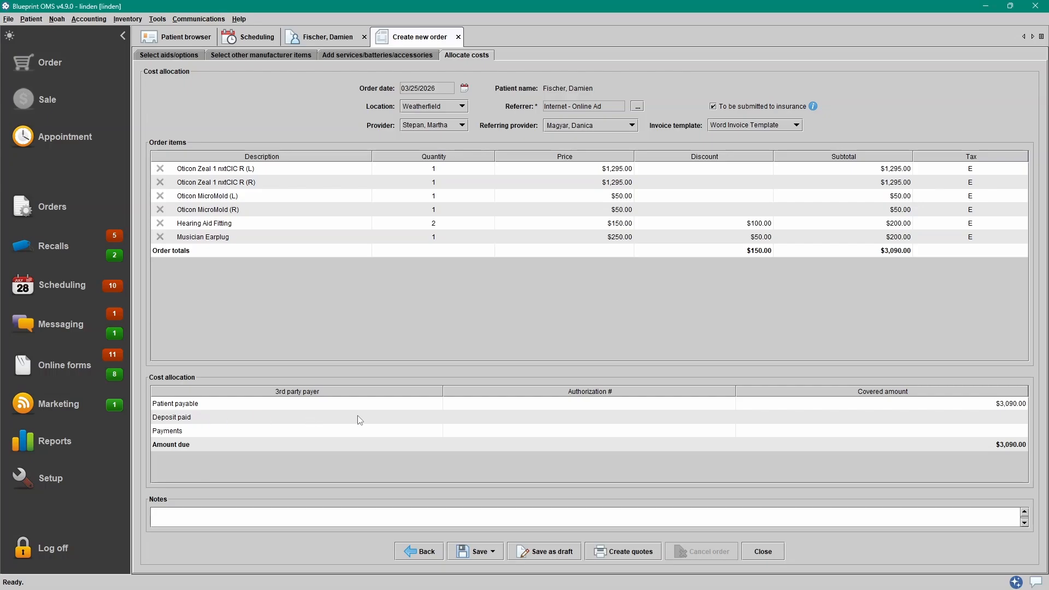
- Save a $1,000 check deposit with memo 'Hearing aid deposit' and the check reference number
{"action": "double_click", "coordinate": [856, 417]}
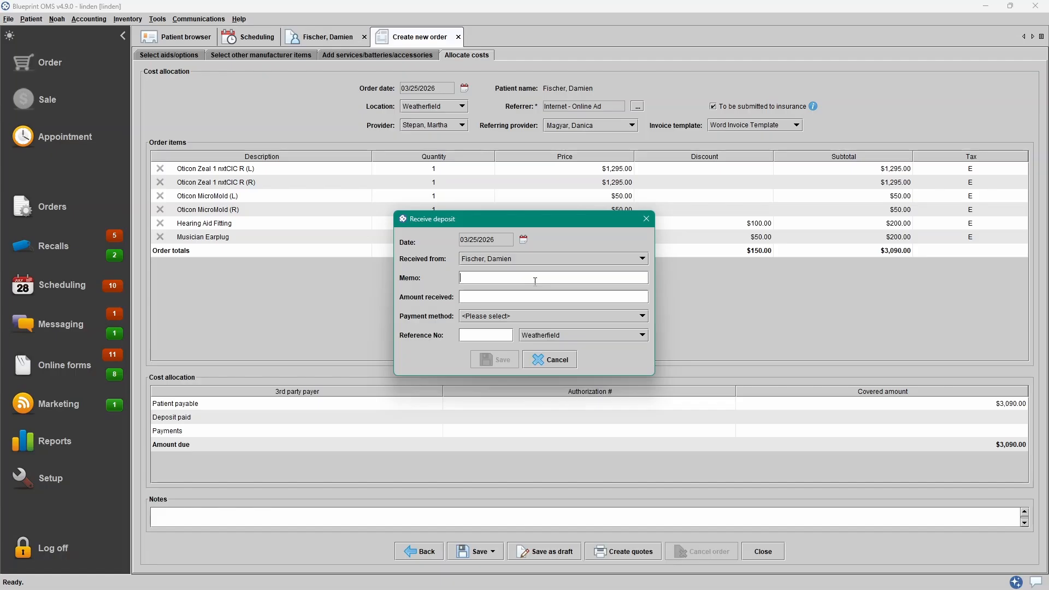
{"action": "type", "text": "Hearing aid deposit"}
{"action": "left_click", "coordinate": [530, 299]}
{"action": "type", "text": "1000"}
{"action": "left_click", "coordinate": [526, 316]}
{"action": "left_click", "coordinate": [518, 368]}
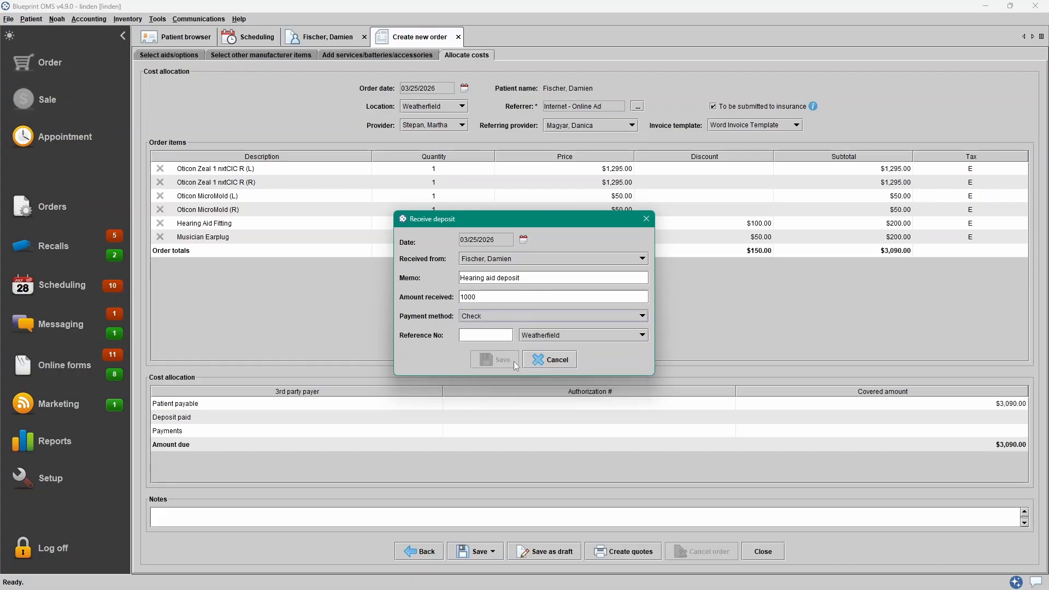
{"action": "left_click", "coordinate": [495, 336]}
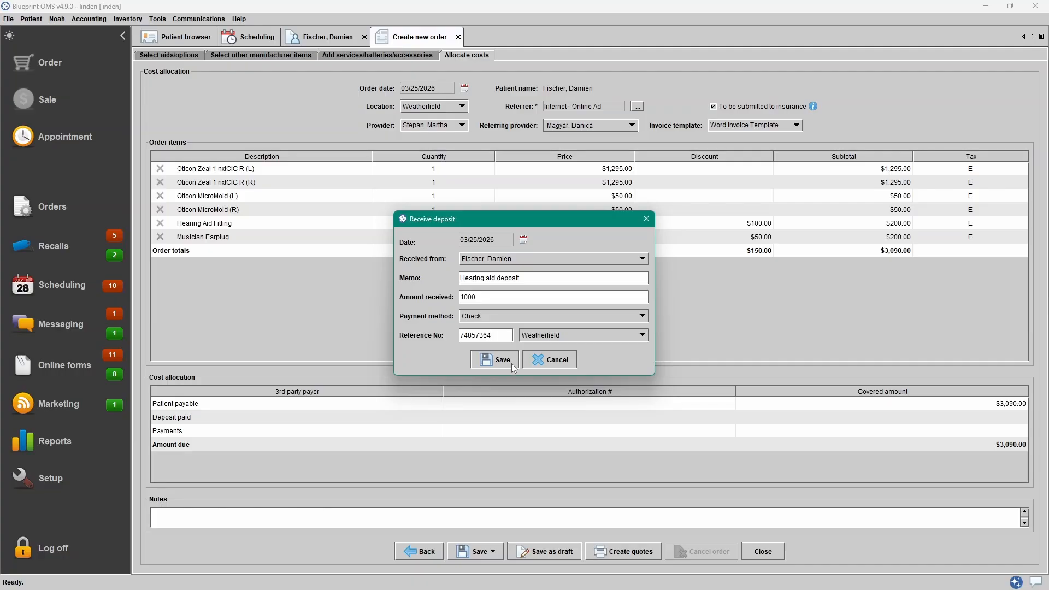
{"action": "left_click", "coordinate": [511, 363]}
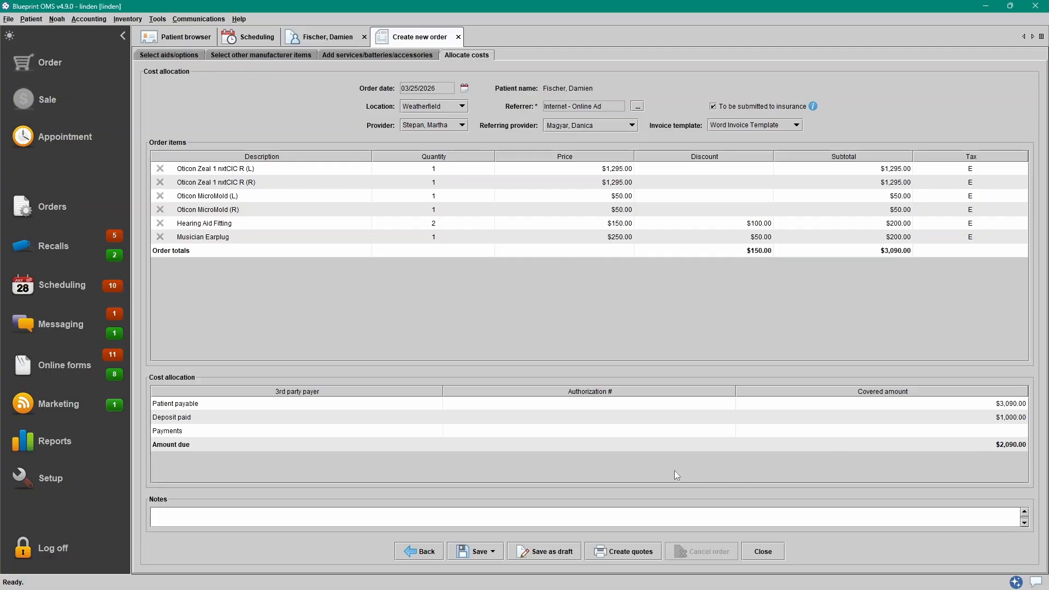
- Insert a Billing snippet into the order's empty note
{"action": "left_click", "coordinate": [339, 526]}
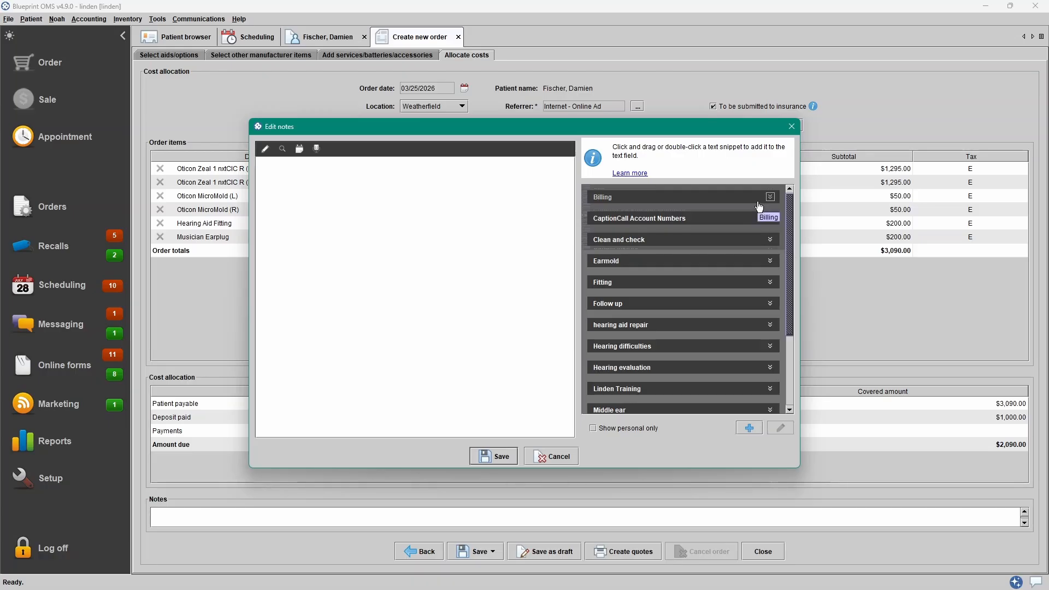
{"action": "left_click", "coordinate": [703, 197]}
{"action": "left_click_drag", "start_coordinate": [686, 234], "coordinate": [455, 225]}
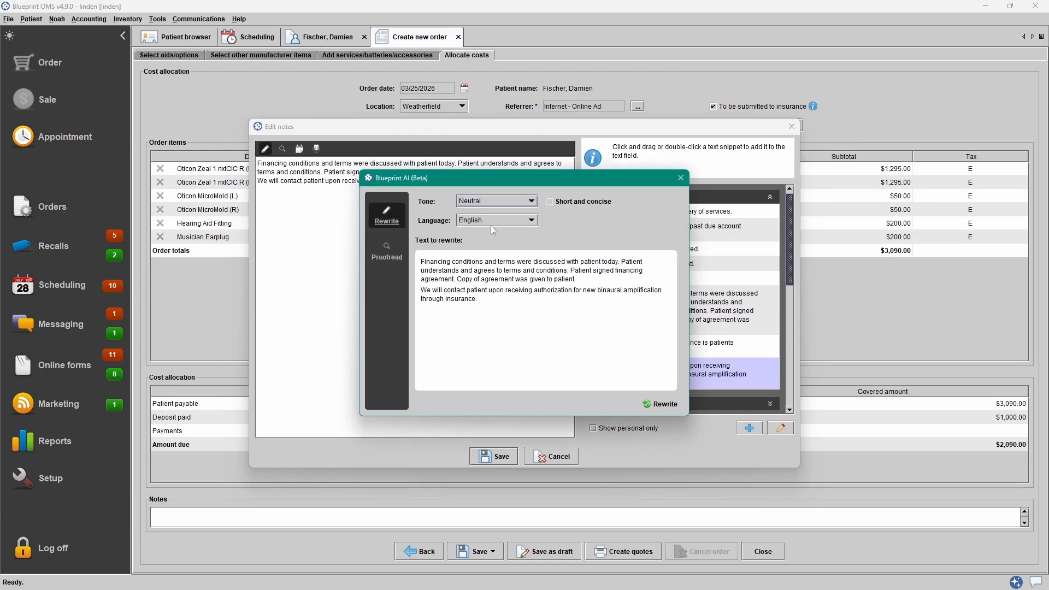
- Rewrite the note with Blueprint AI in a Professional, short and concise tone, and save it
{"action": "left_click", "coordinate": [511, 202]}
{"action": "left_click", "coordinate": [513, 222]}
{"action": "left_click", "coordinate": [566, 202]}
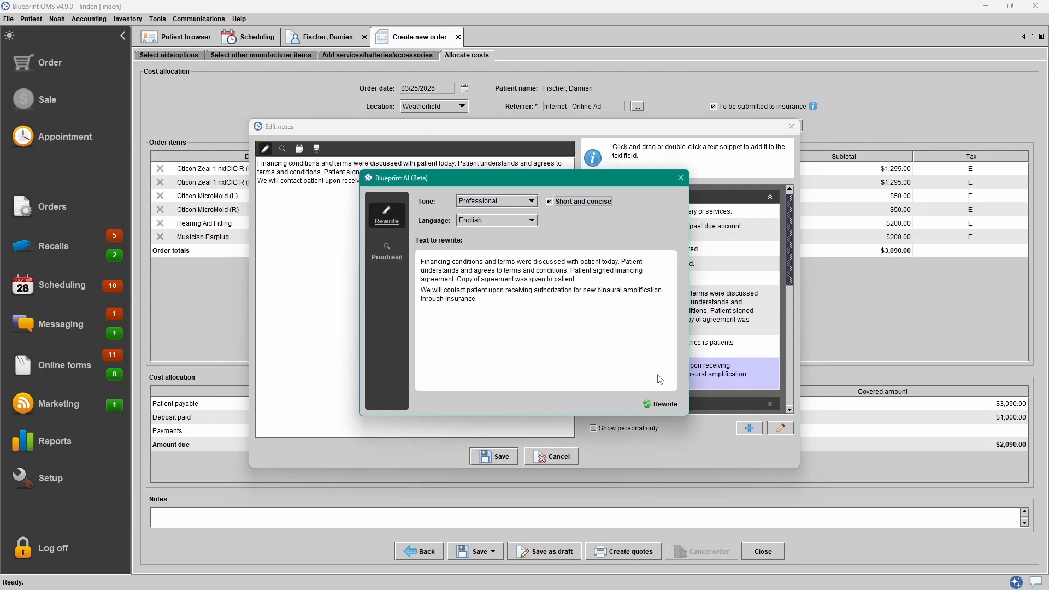
{"action": "left_click", "coordinate": [662, 404]}
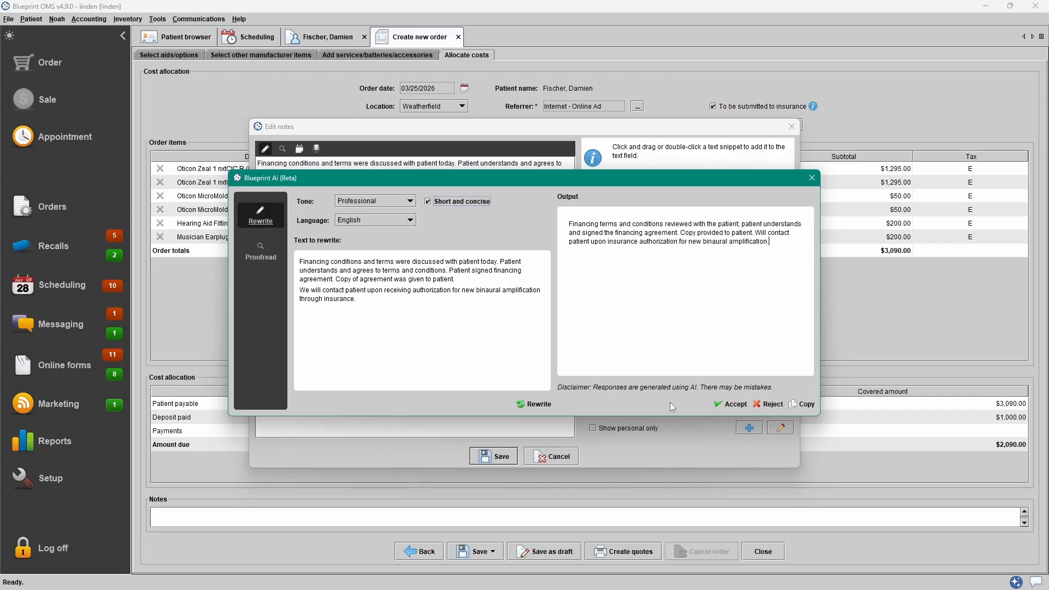
{"action": "left_click", "coordinate": [735, 404]}
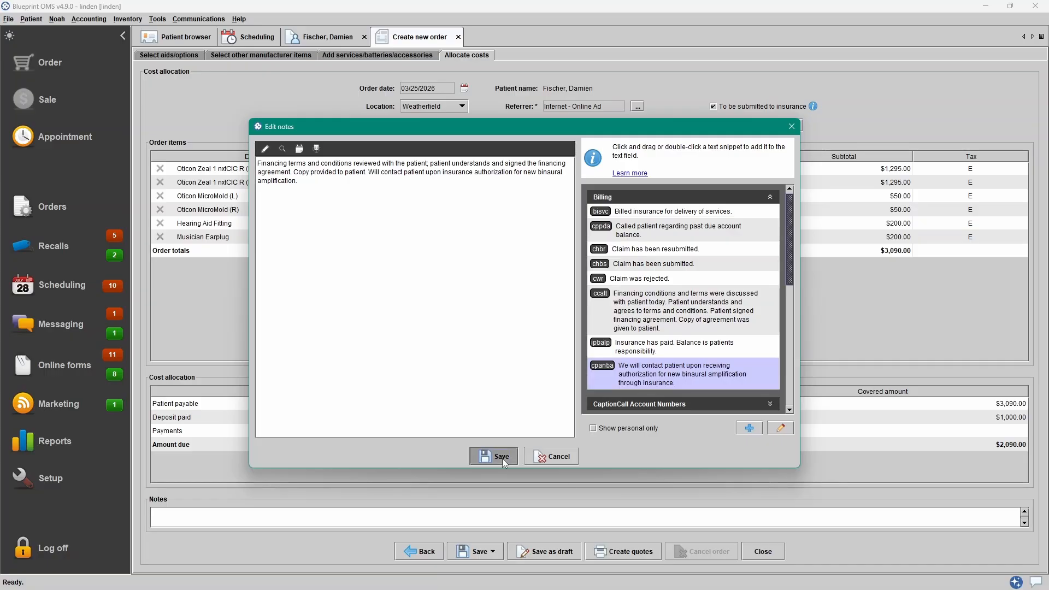
{"action": "left_click", "coordinate": [502, 457]}
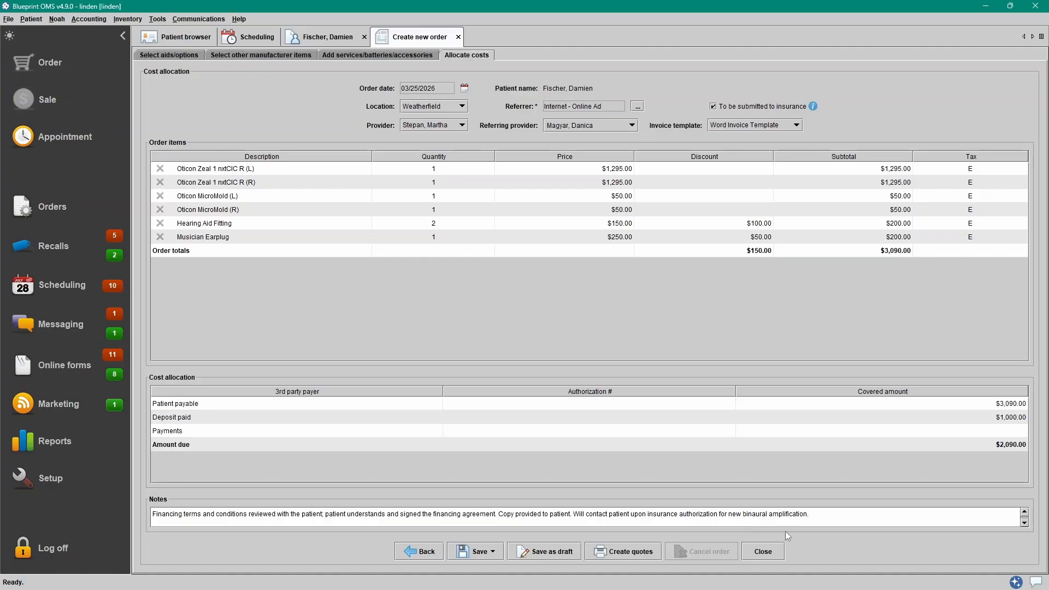
{"action": "left_click", "coordinate": [648, 556]}
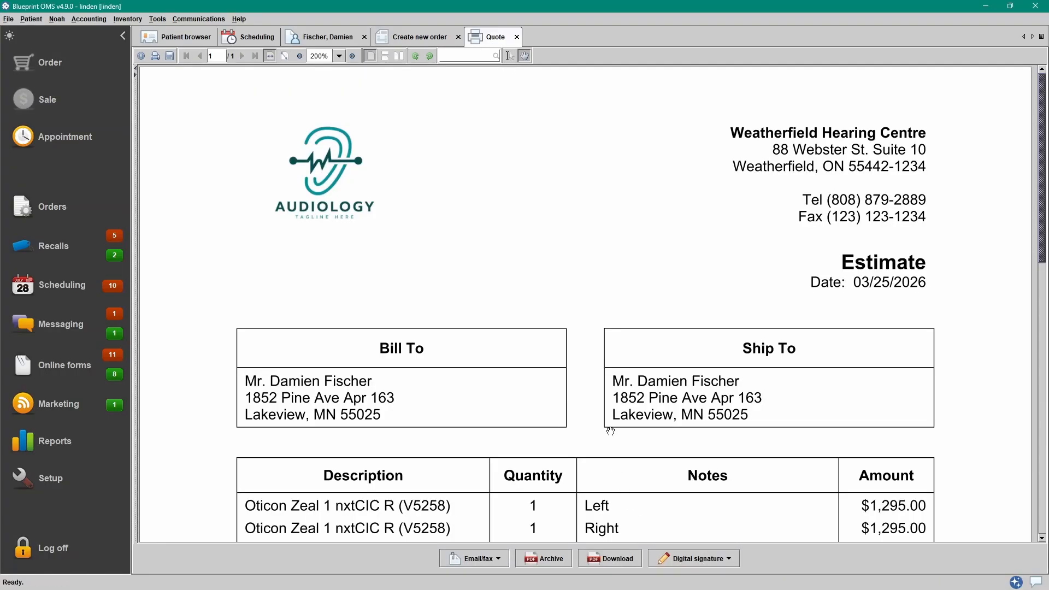
{"action": "scroll", "coordinate": [965, 344], "scroll_direction": "down", "scroll_amount": 3}
{"action": "scroll", "coordinate": [967, 346], "scroll_direction": "down", "scroll_amount": 5}
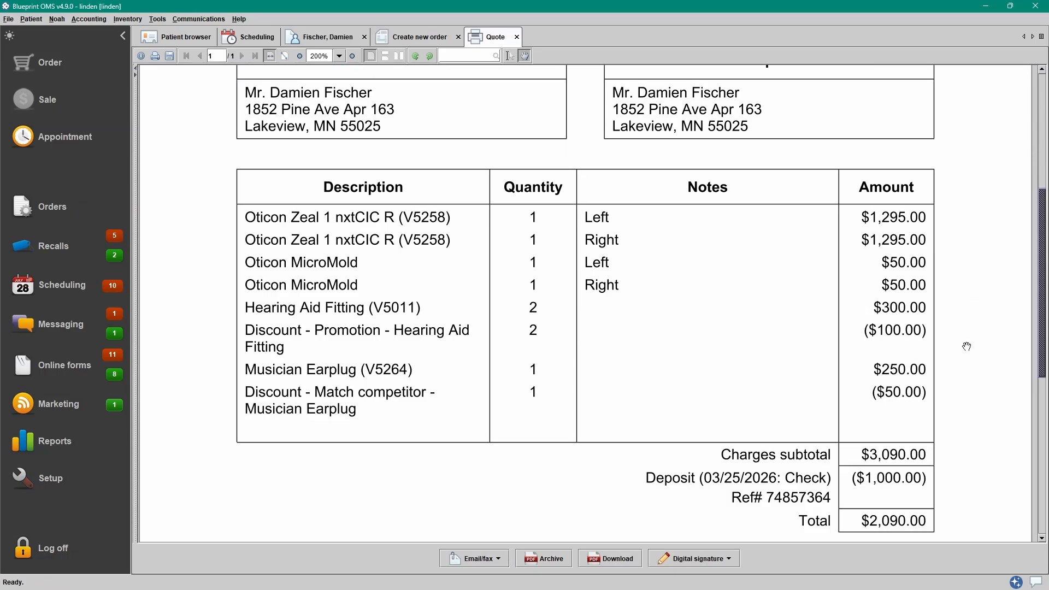
{"action": "scroll", "coordinate": [967, 347], "scroll_direction": "down", "scroll_amount": 2}
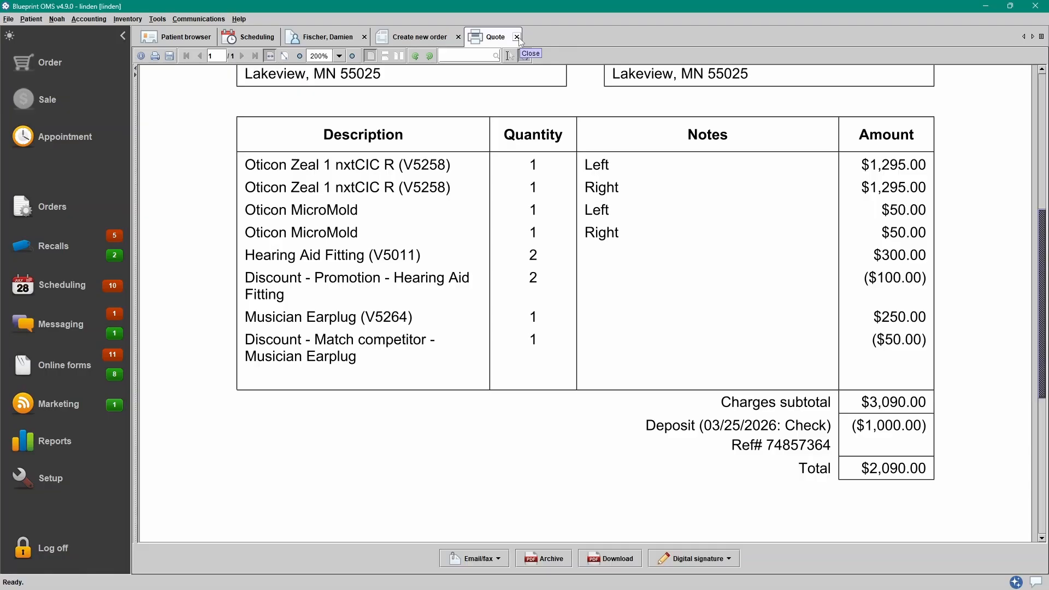
{"action": "left_click", "coordinate": [517, 38]}
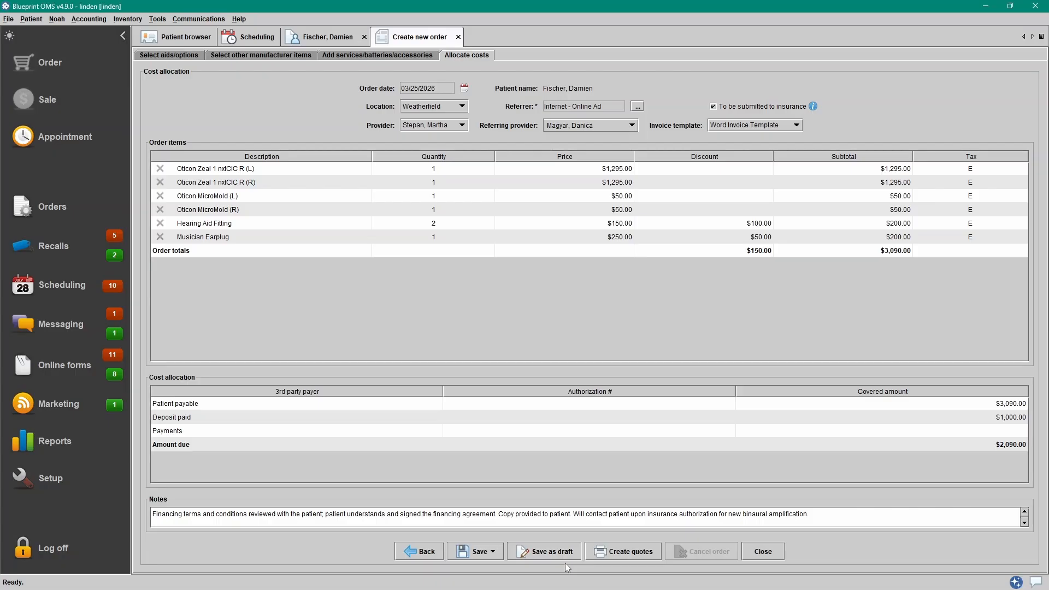
- Save the order and generate an Oticon Zeal NXT Earmold Order Form for it
{"action": "left_click", "coordinate": [494, 554]}
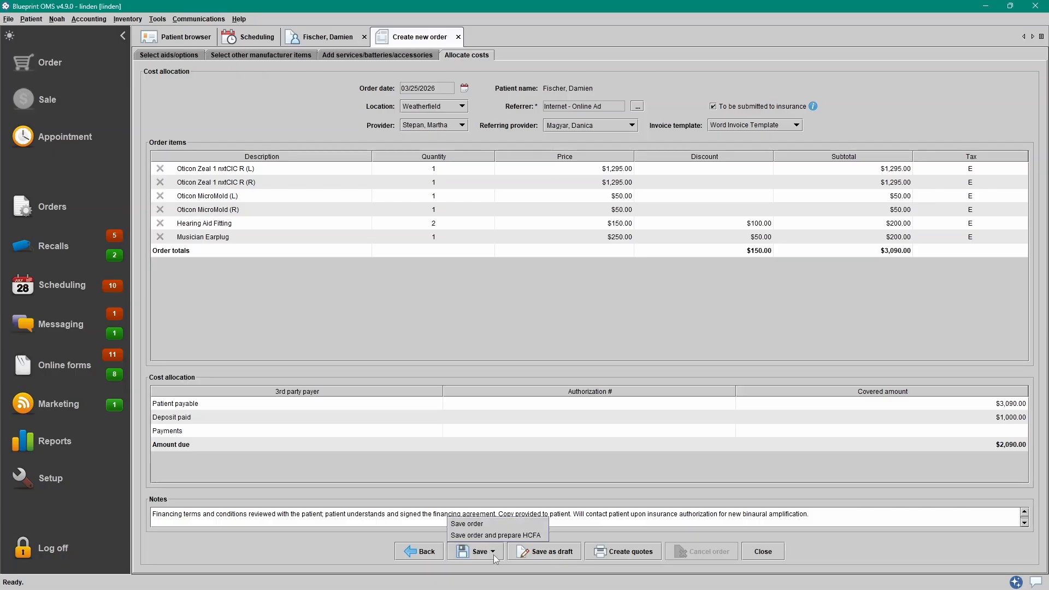
{"action": "left_click", "coordinate": [483, 523]}
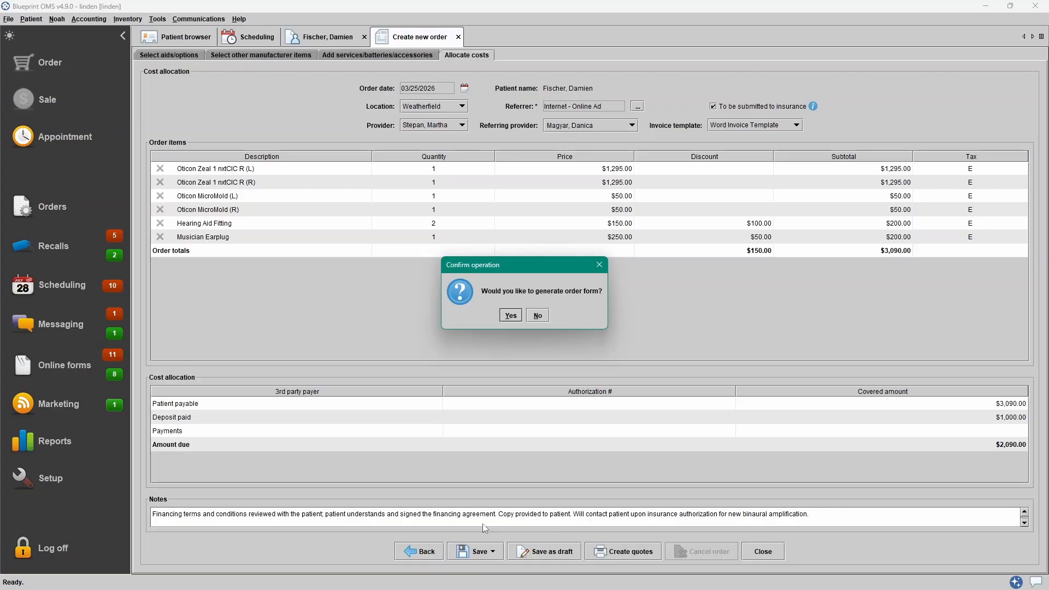
{"action": "left_click", "coordinate": [509, 316]}
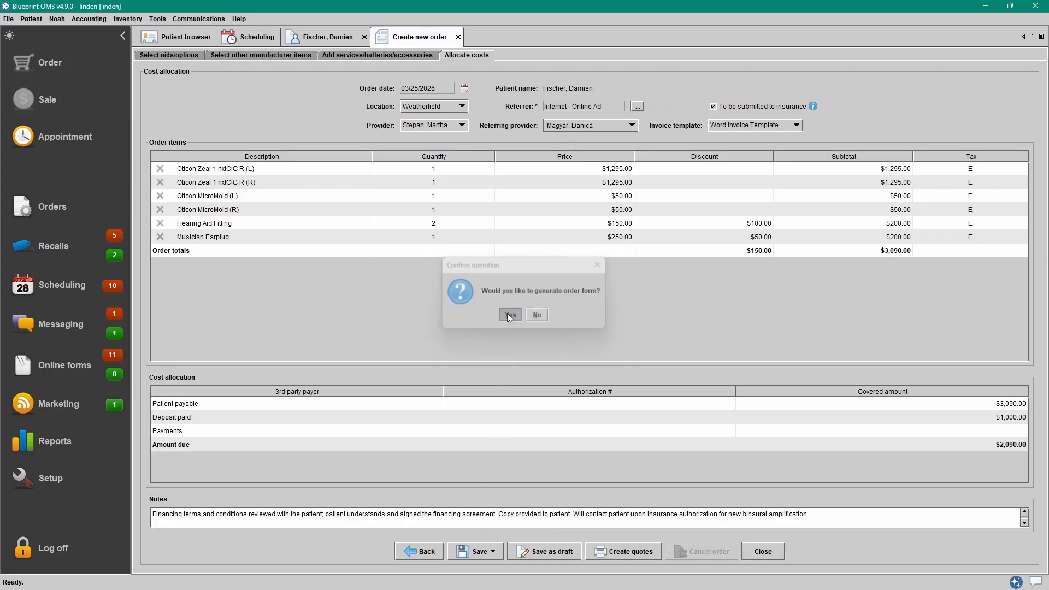
{"action": "left_click_drag", "start_coordinate": [615, 273], "coordinate": [615, 306]}
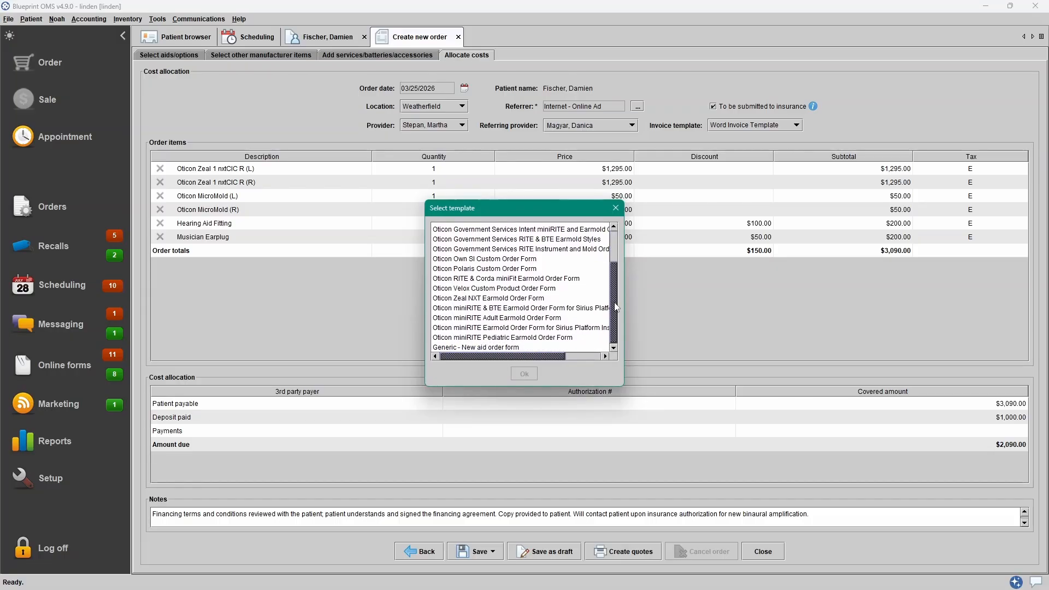
{"action": "left_click_drag", "start_coordinate": [615, 307], "coordinate": [616, 273]}
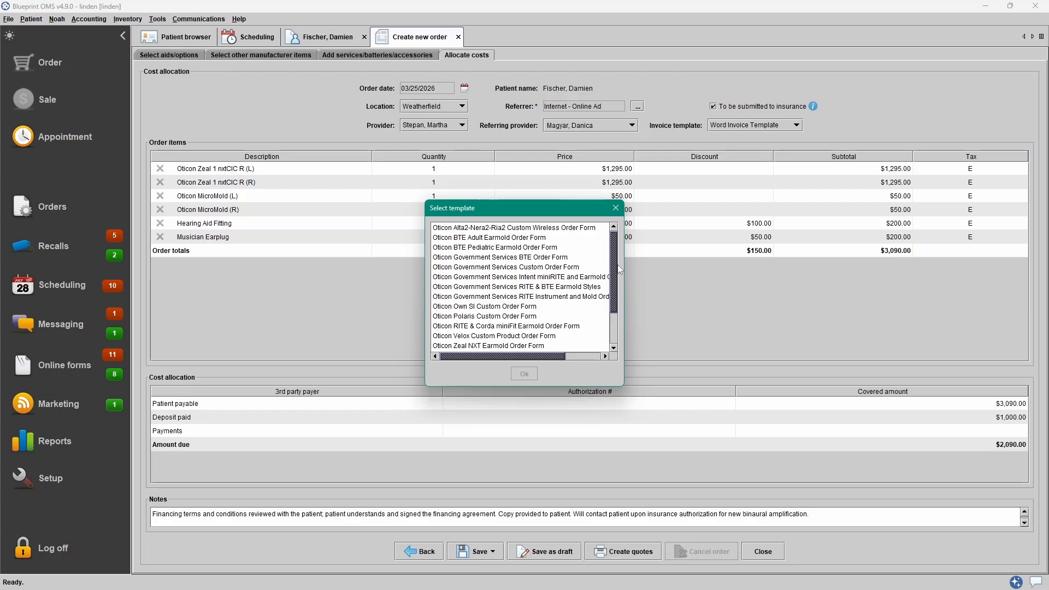
{"action": "left_click", "coordinate": [554, 347]}
{"action": "left_click", "coordinate": [533, 372]}
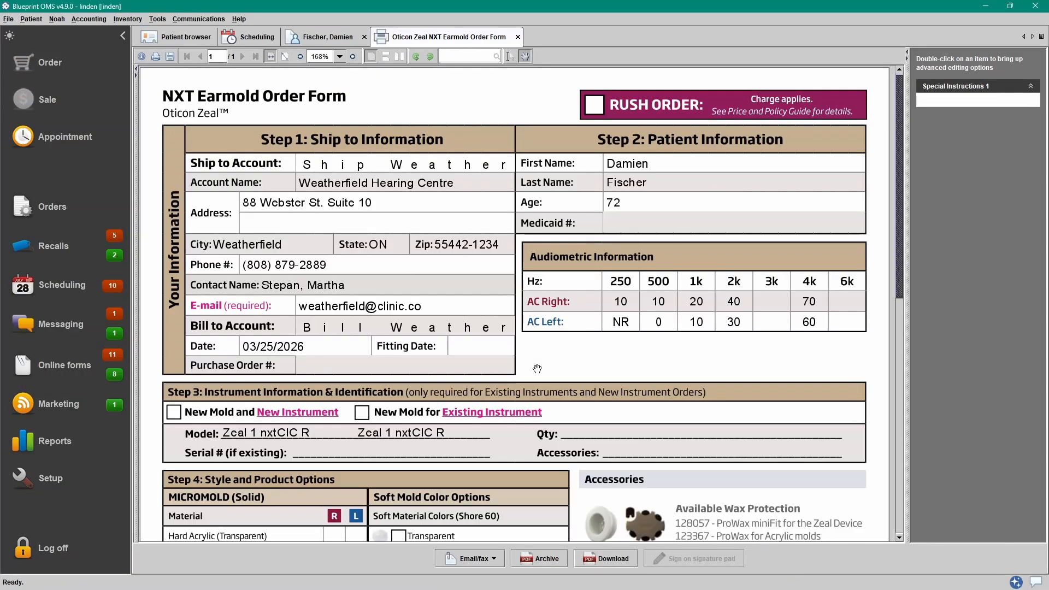
- Fit the earmold form page in view, review its Email/fax options, then close it
{"action": "left_click", "coordinate": [284, 56]}
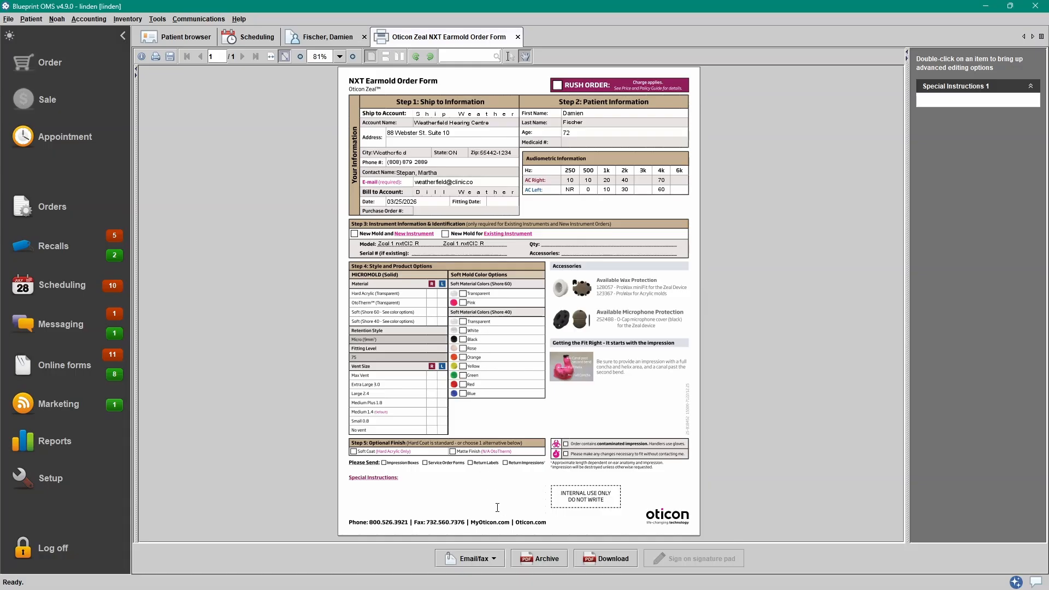
{"action": "left_click", "coordinate": [493, 562]}
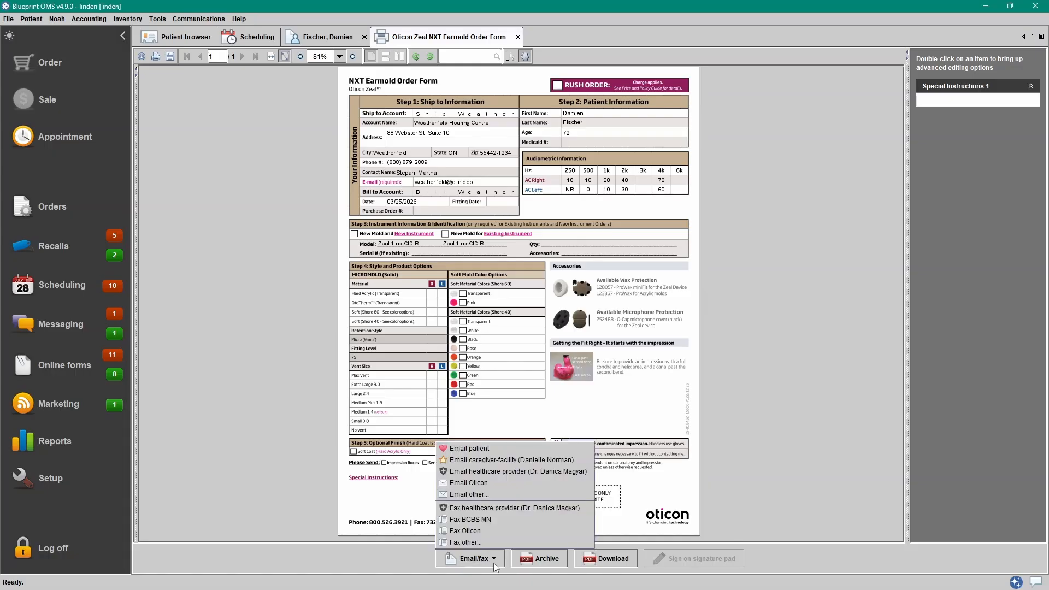
{"action": "left_click", "coordinate": [518, 37]}
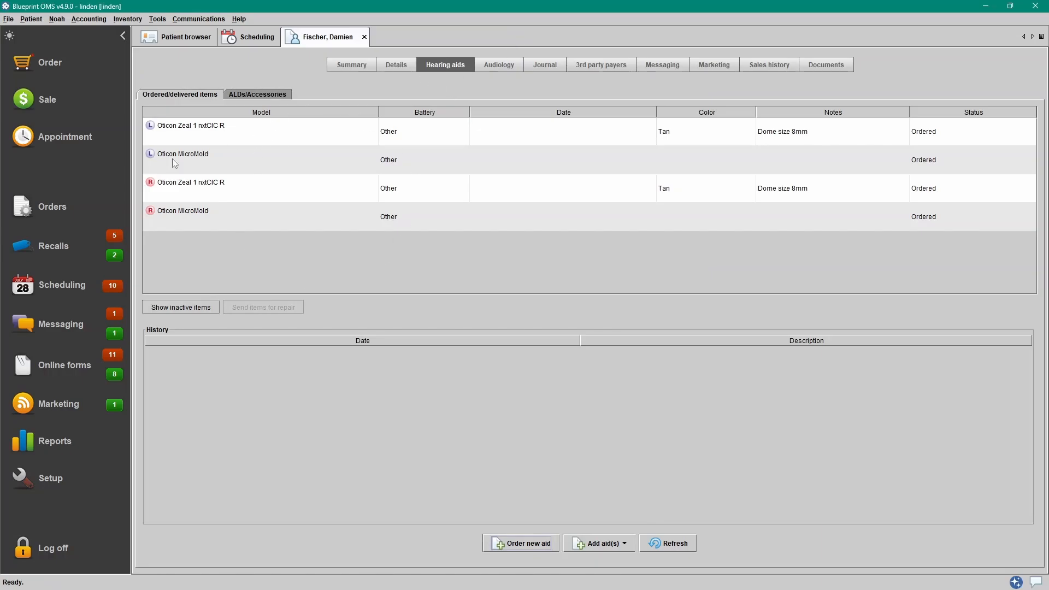
- Look at the patient's left Oticon Zeal order in Aid orders, then close that view
{"action": "left_click", "coordinate": [60, 207]}
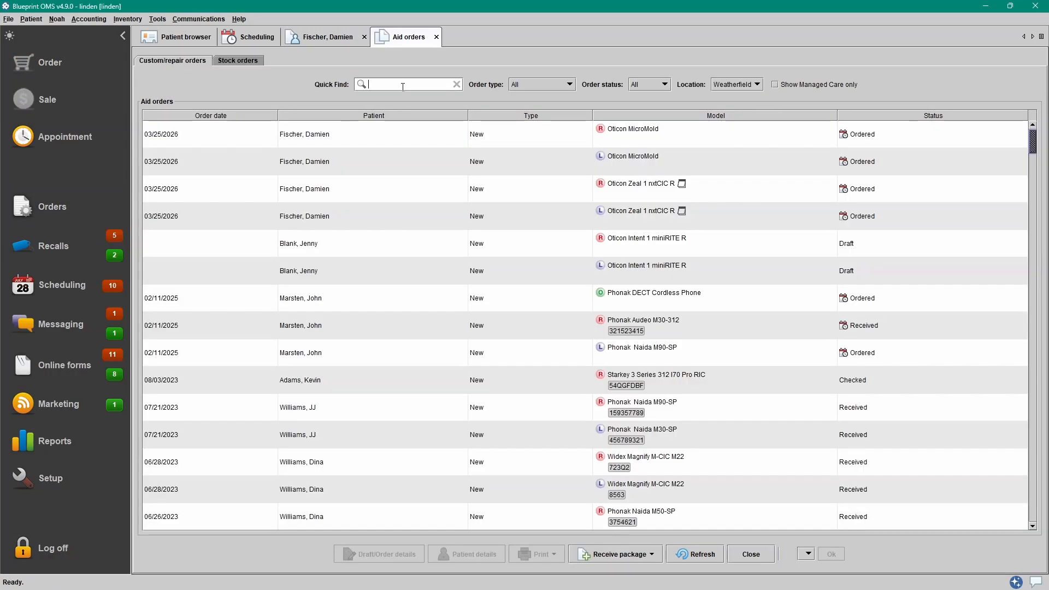
{"action": "left_click", "coordinate": [395, 209]}
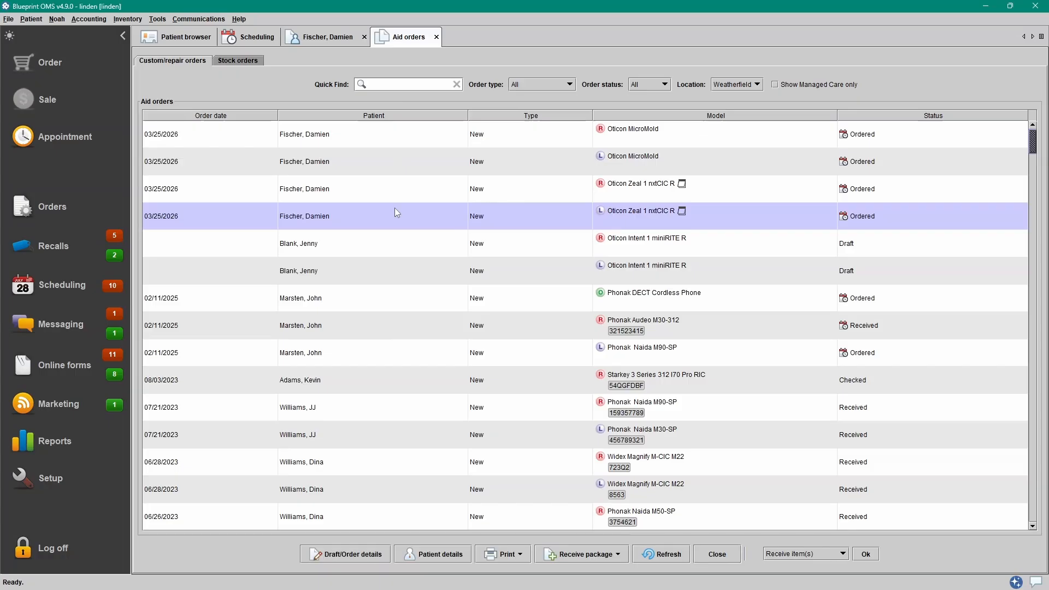
{"action": "left_click", "coordinate": [437, 37]}
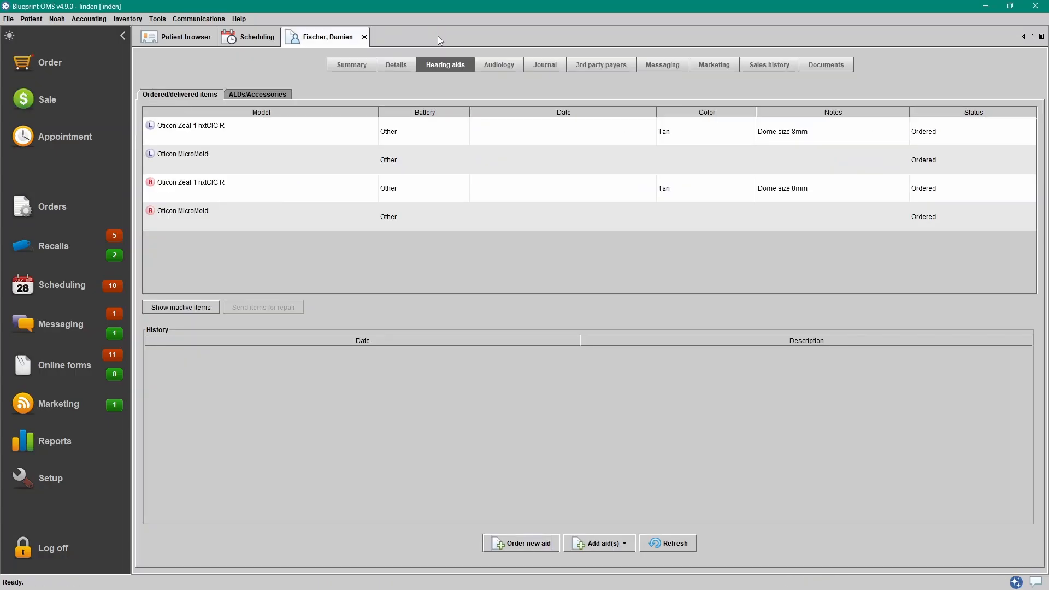
{"action": "right_click", "coordinate": [429, 136]}
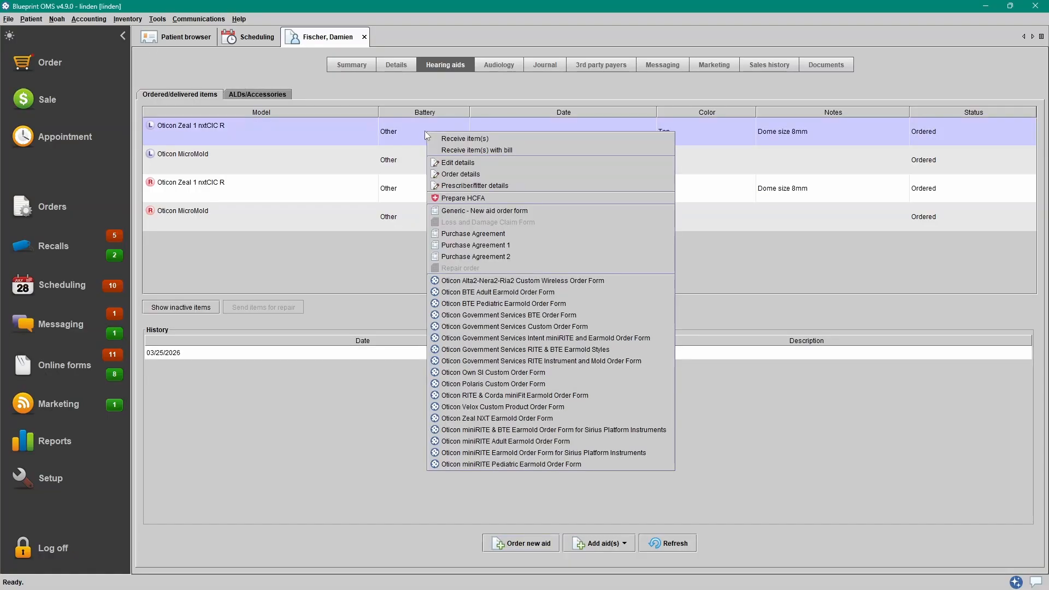
{"action": "left_click", "coordinate": [497, 174]}
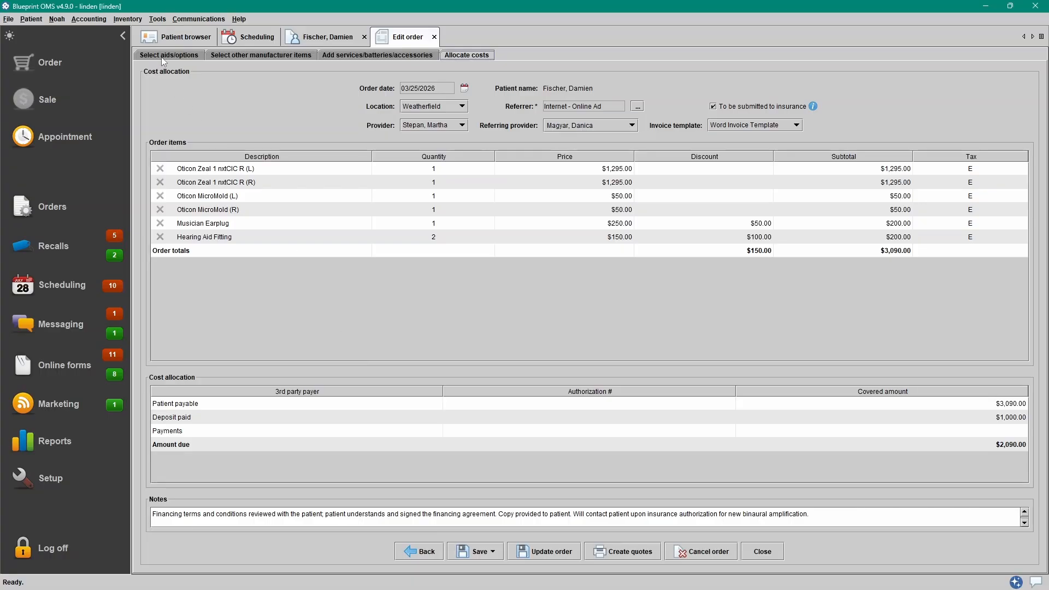
{"action": "left_click", "coordinate": [198, 57]}
{"action": "left_click", "coordinate": [273, 55]}
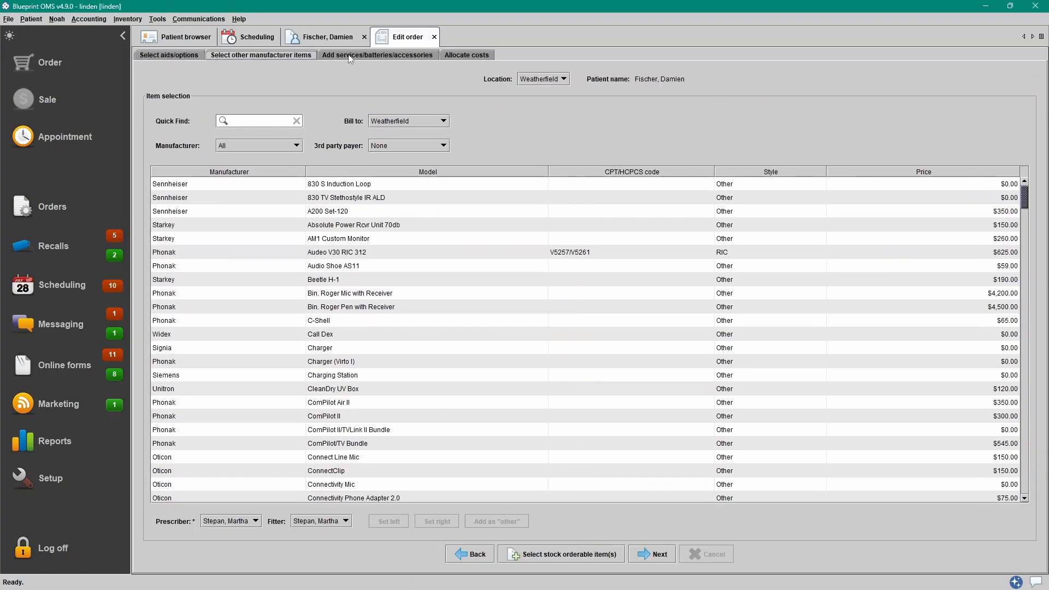
{"action": "left_click", "coordinate": [385, 55]}
{"action": "left_click", "coordinate": [452, 56]}
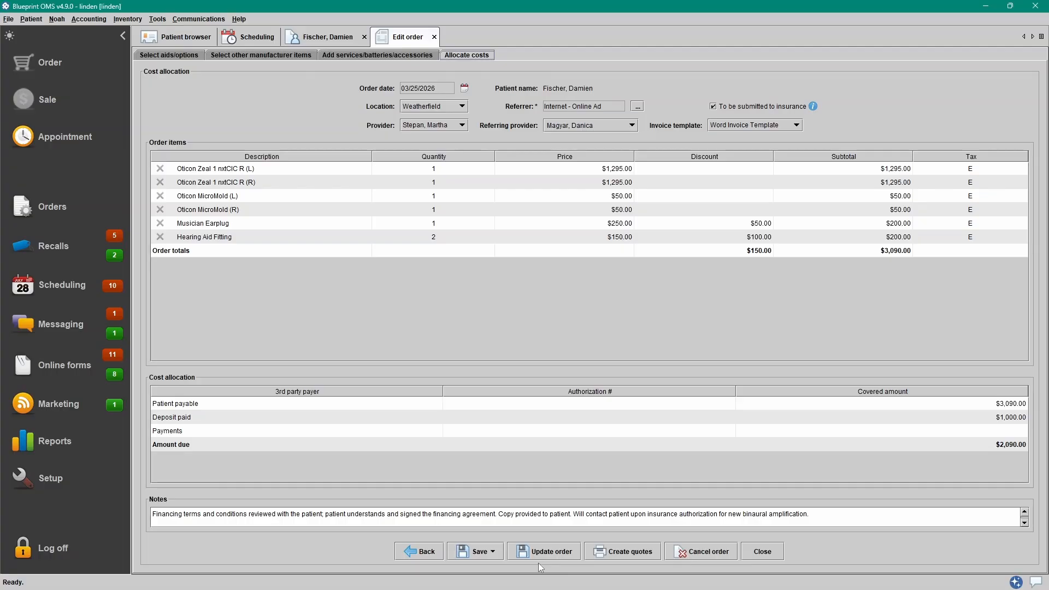
{"action": "left_click", "coordinate": [764, 553]}
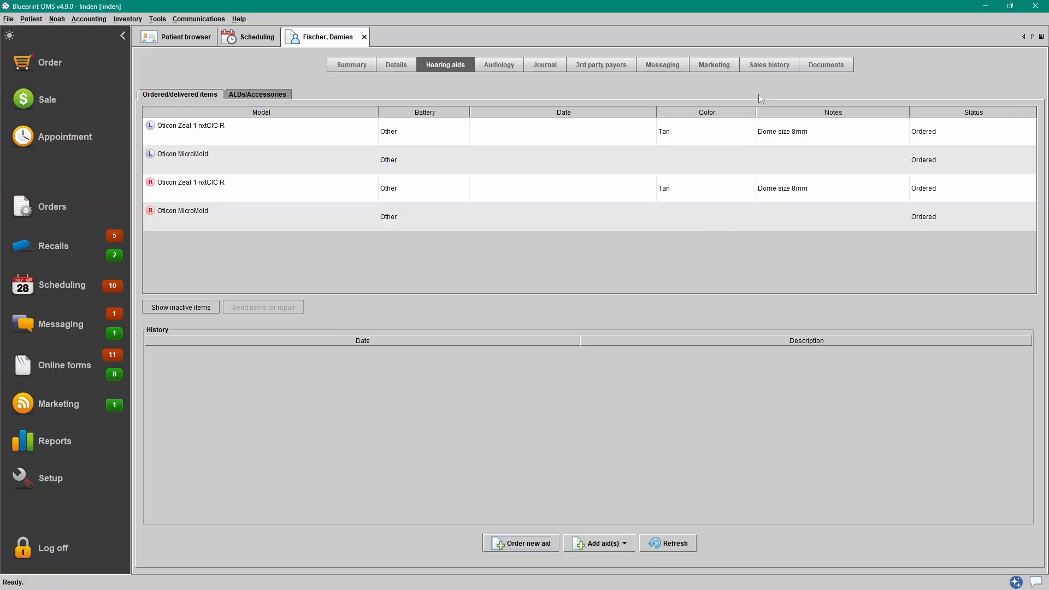
{"action": "left_click", "coordinate": [779, 68]}
{"action": "left_click", "coordinate": [730, 140]}
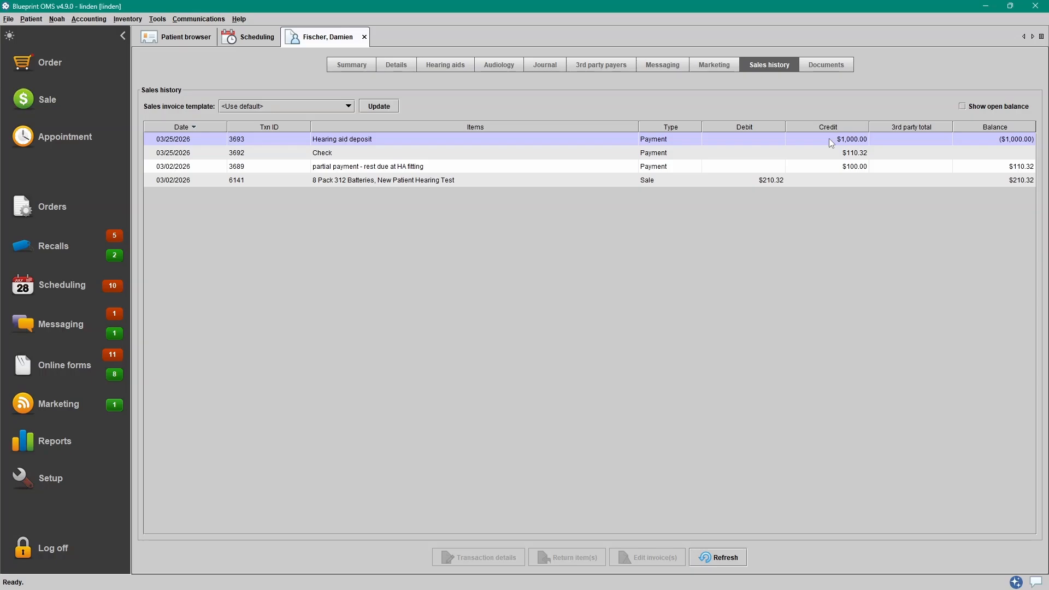
{"action": "left_click", "coordinate": [443, 66]}
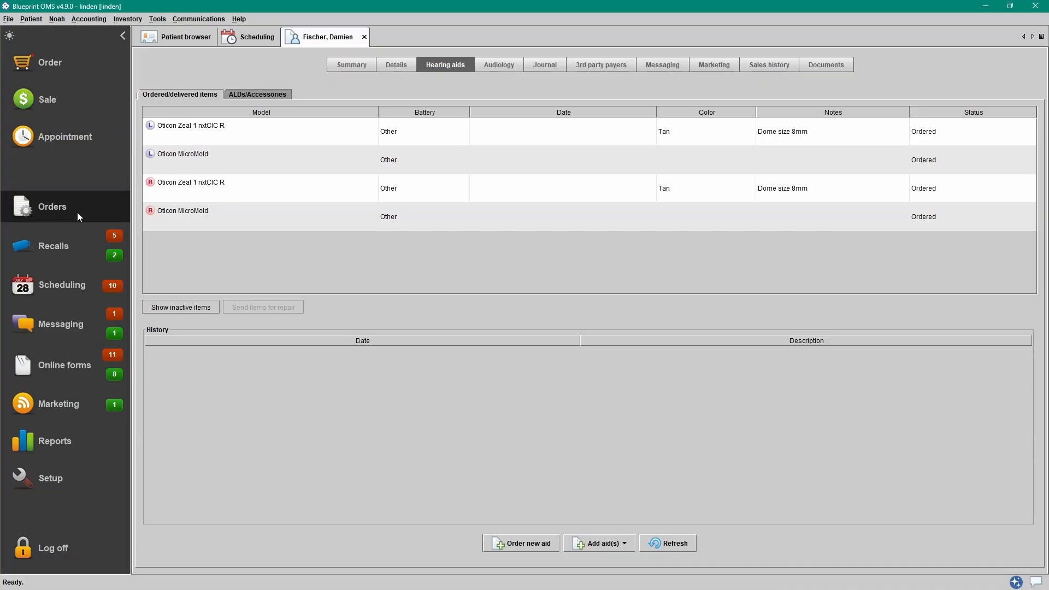
{"action": "right_click", "coordinate": [440, 139]}
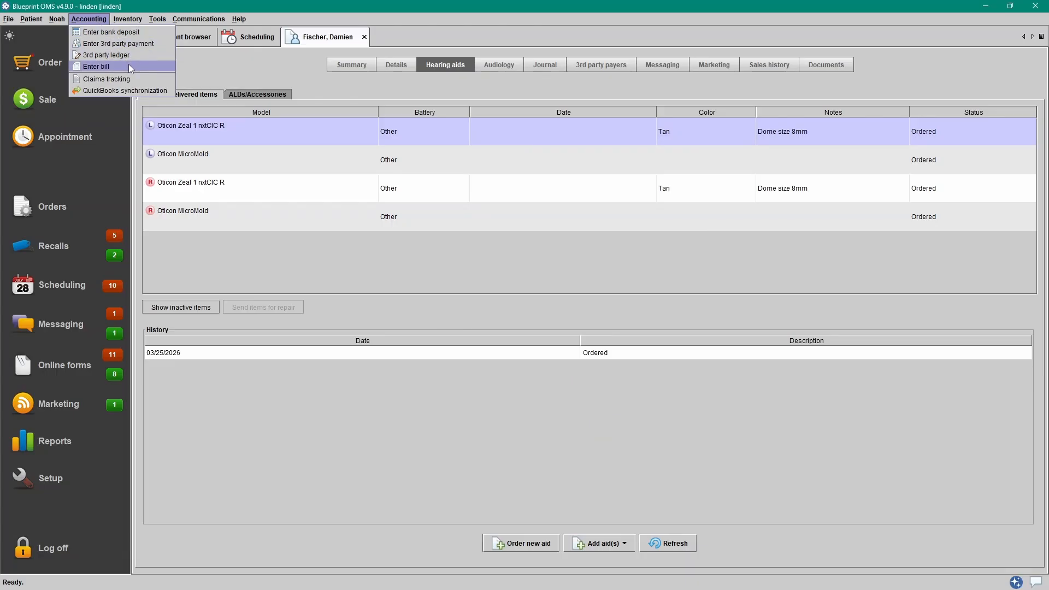
- Receive the items with a bill, entering the supplier invoice number and keeping location Weatherfield and the invoice date
{"action": "left_click", "coordinate": [504, 129]}
{"action": "right_click", "coordinate": [504, 129]}
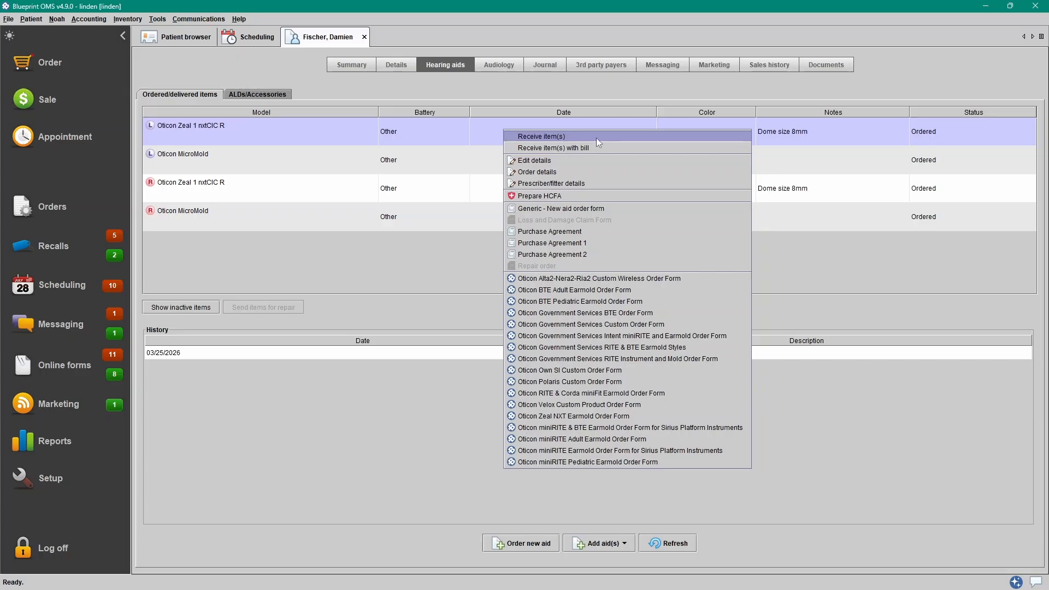
{"action": "left_click", "coordinate": [615, 147]}
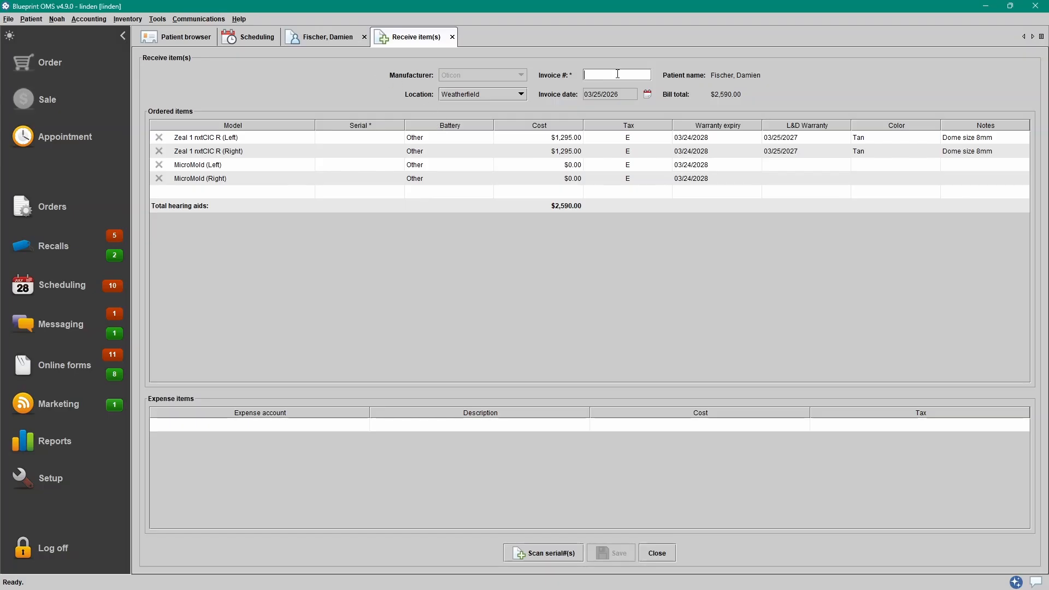
{"action": "type", "text": "78923847"}
{"action": "left_click", "coordinate": [516, 96]}
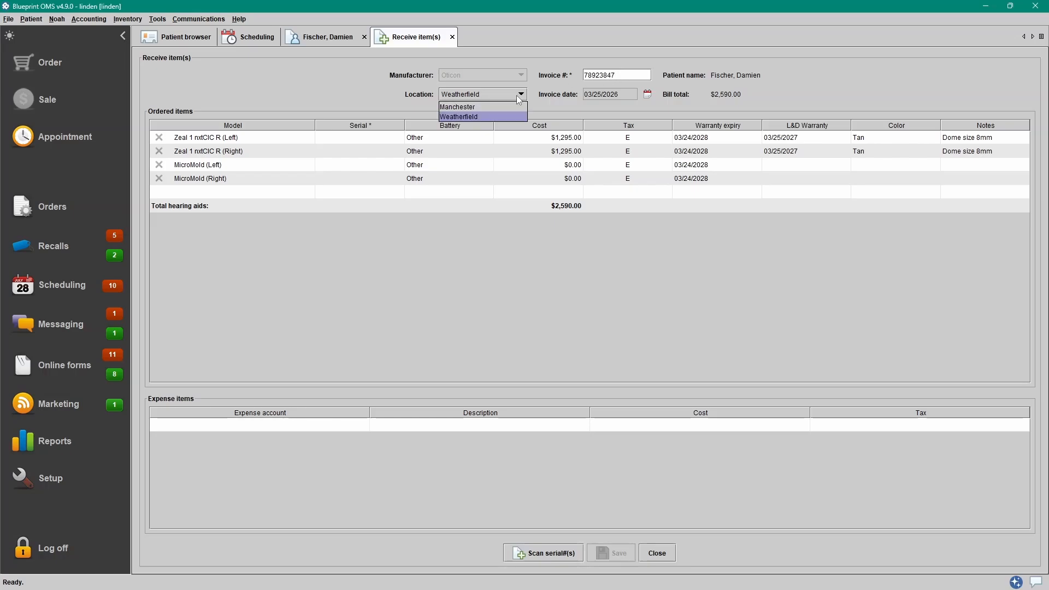
{"action": "left_click", "coordinate": [518, 96]}
{"action": "left_click", "coordinate": [648, 96]}
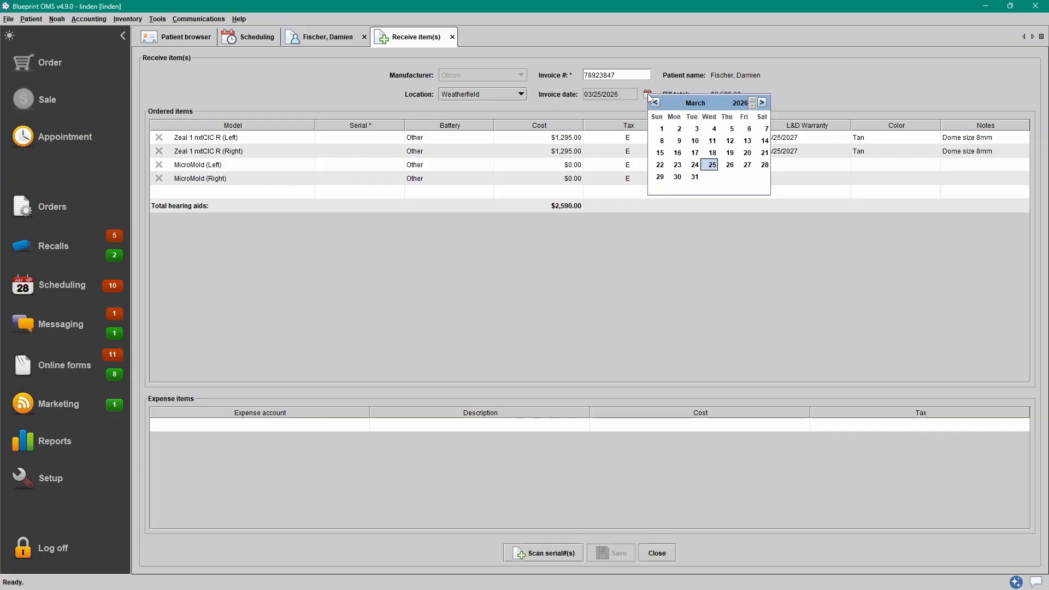
{"action": "left_click", "coordinate": [361, 141]}
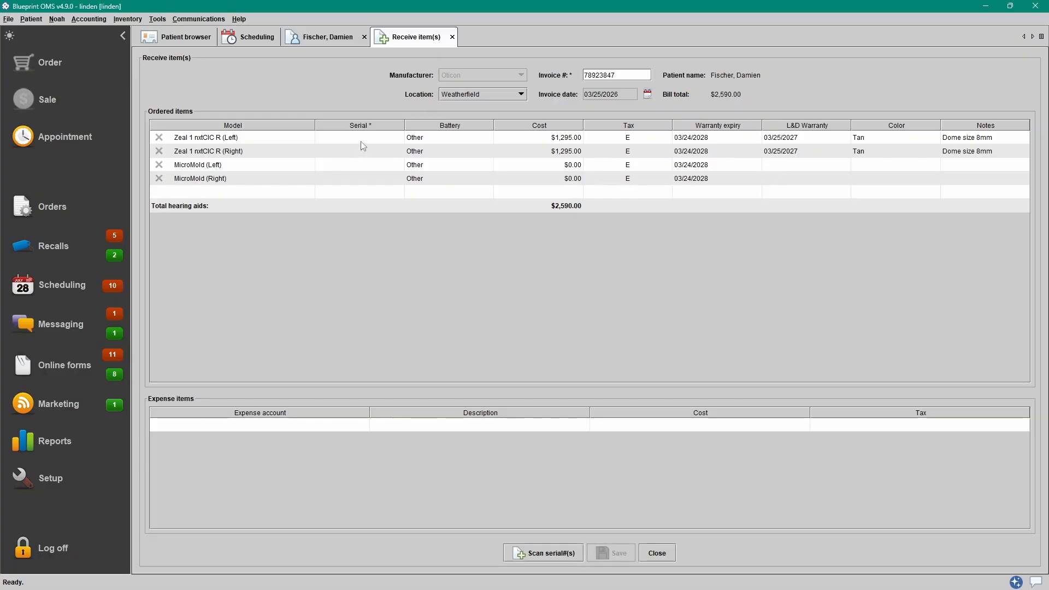
- Fill in serial numbers for both Zeal aids and both MicroMolds via Scan serial#(s)
{"action": "left_click", "coordinate": [360, 139]}
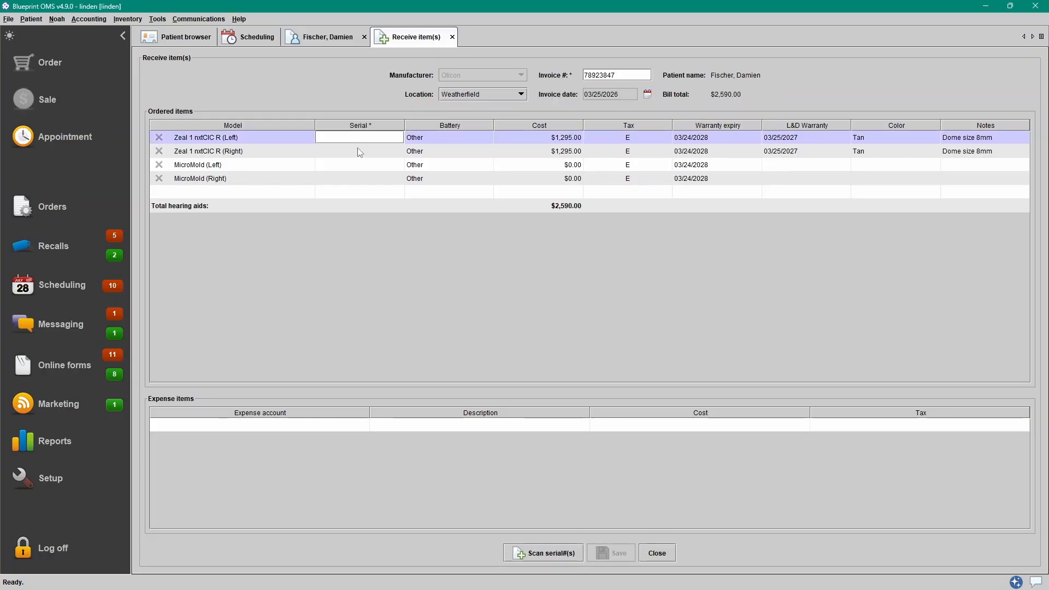
{"action": "left_click", "coordinate": [360, 152]}
{"action": "left_click", "coordinate": [360, 164]}
{"action": "left_click", "coordinate": [361, 178]}
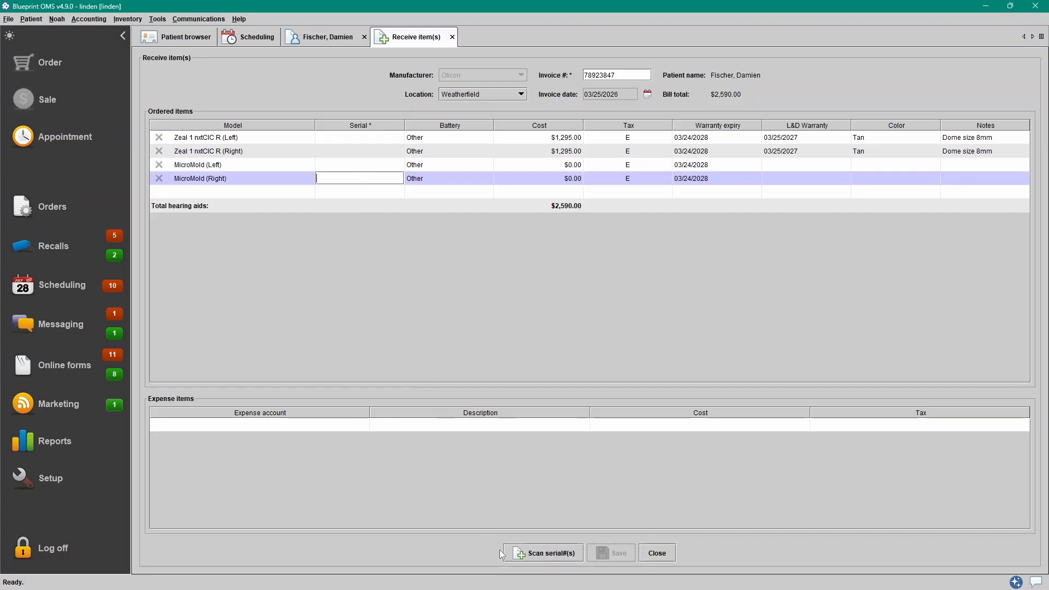
{"action": "left_click", "coordinate": [560, 558]}
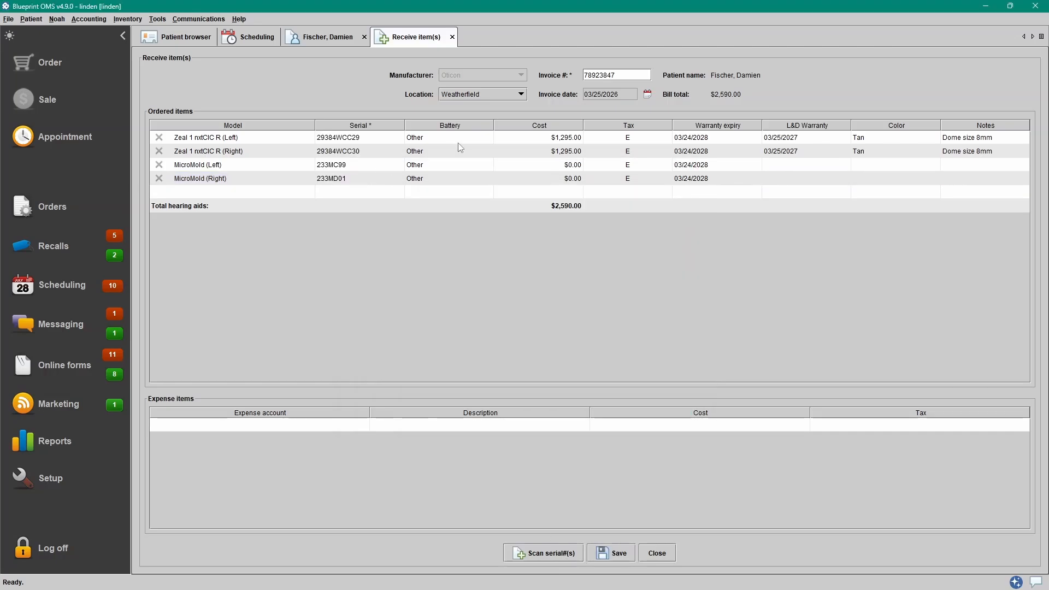
- Set the left Zeal aid's battery to Rechargeable and both MicroMolds' battery to Other
{"action": "left_click", "coordinate": [464, 138]}
{"action": "scroll", "coordinate": [469, 164], "scroll_direction": "down", "scroll_amount": 3}
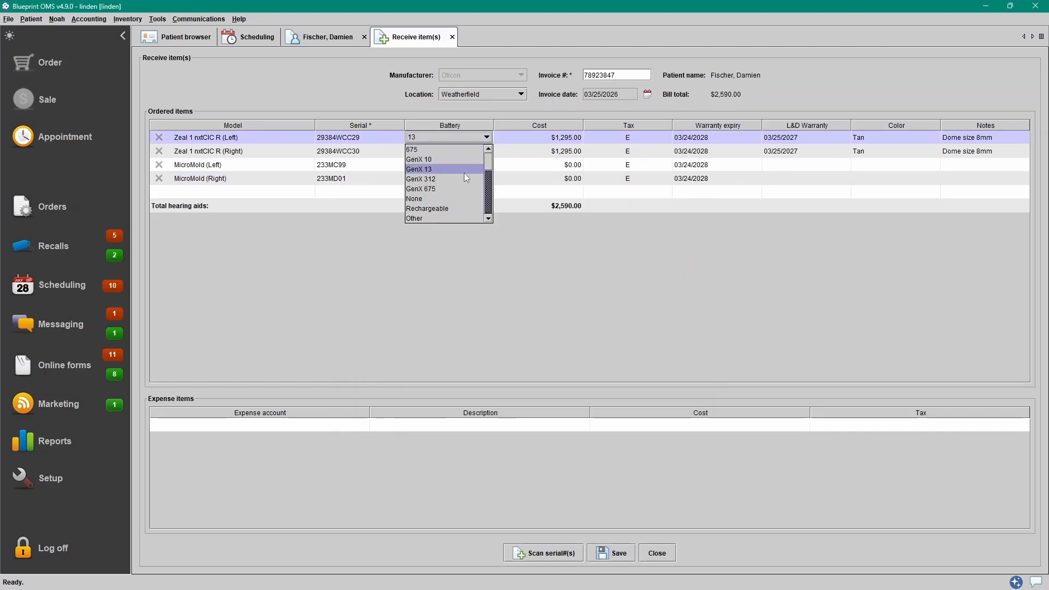
{"action": "left_click", "coordinate": [442, 212]}
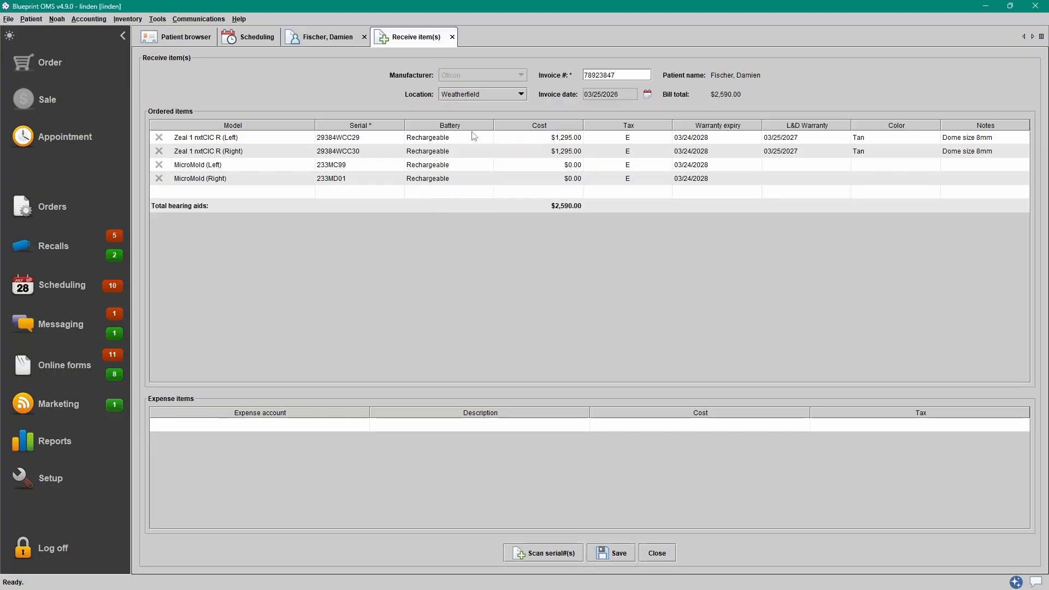
{"action": "left_click", "coordinate": [471, 166]}
{"action": "scroll", "coordinate": [470, 195], "scroll_direction": "down", "scroll_amount": 1}
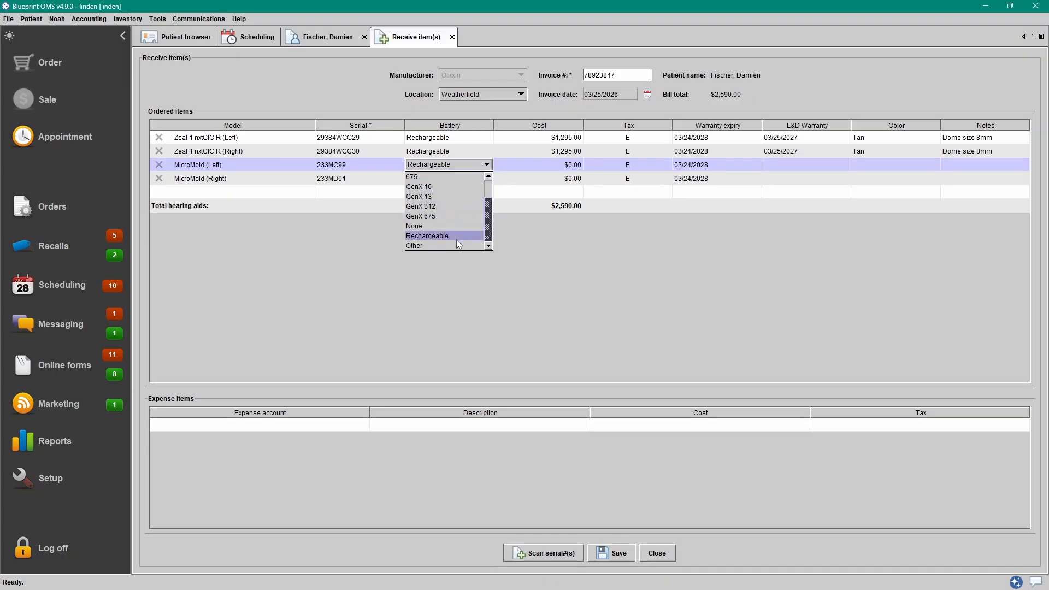
{"action": "left_click", "coordinate": [454, 244]}
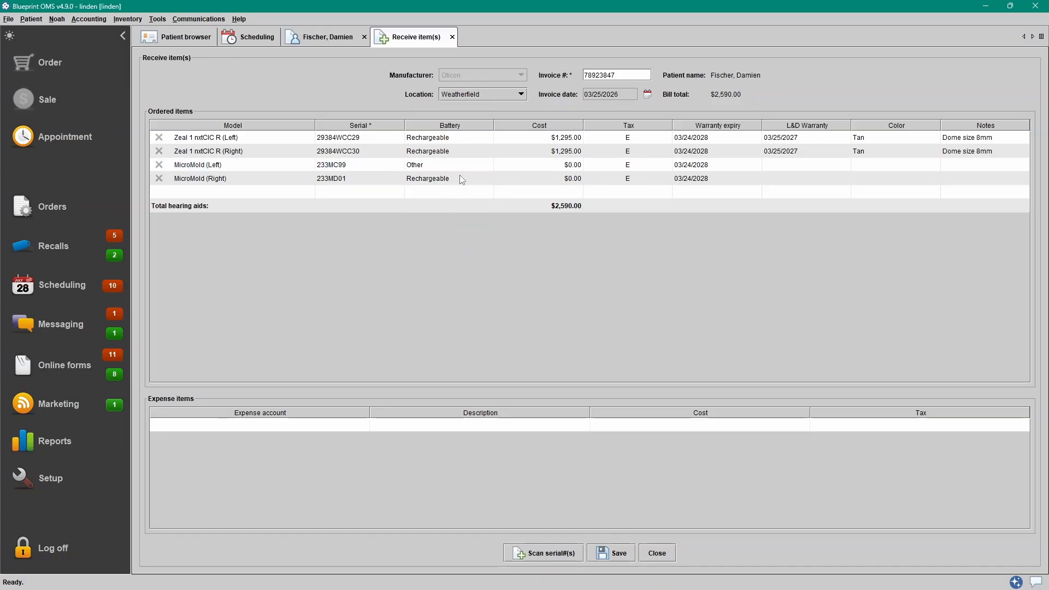
{"action": "left_click", "coordinate": [460, 176]}
{"action": "left_click", "coordinate": [454, 261]}
{"action": "left_click", "coordinate": [491, 181]}
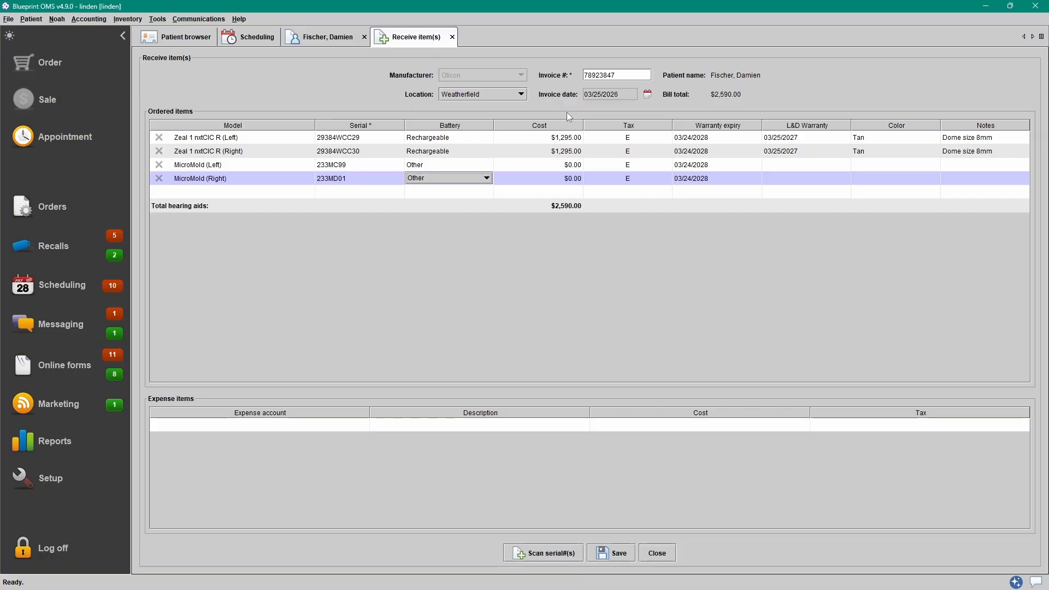
- Set the cost of both Zeal aids to $800.00 each
{"action": "double_click", "coordinate": [571, 139]}
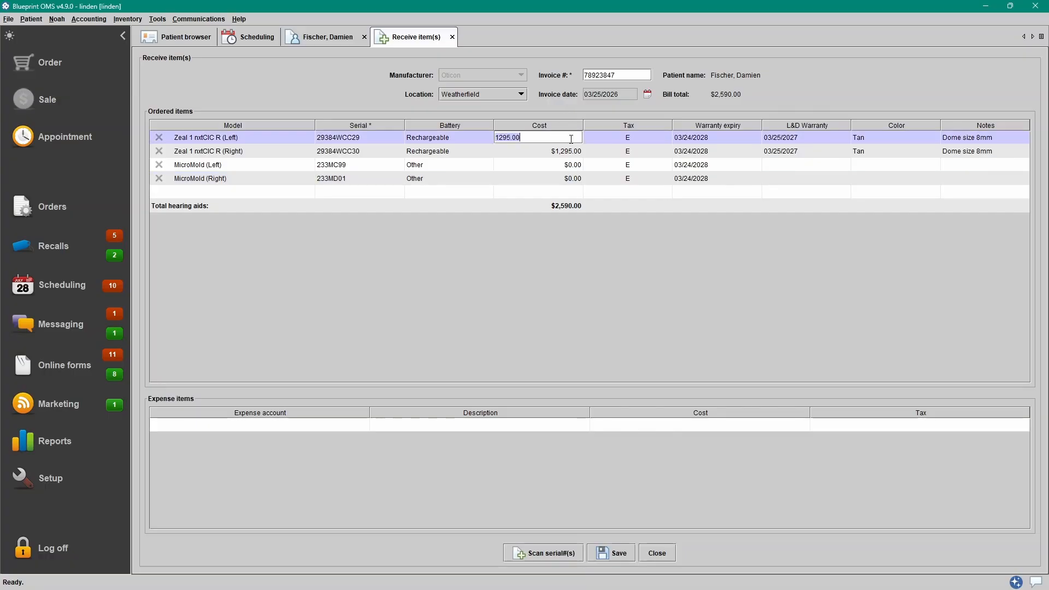
{"action": "type", "text": "800"}
{"action": "key", "text": "Return"}
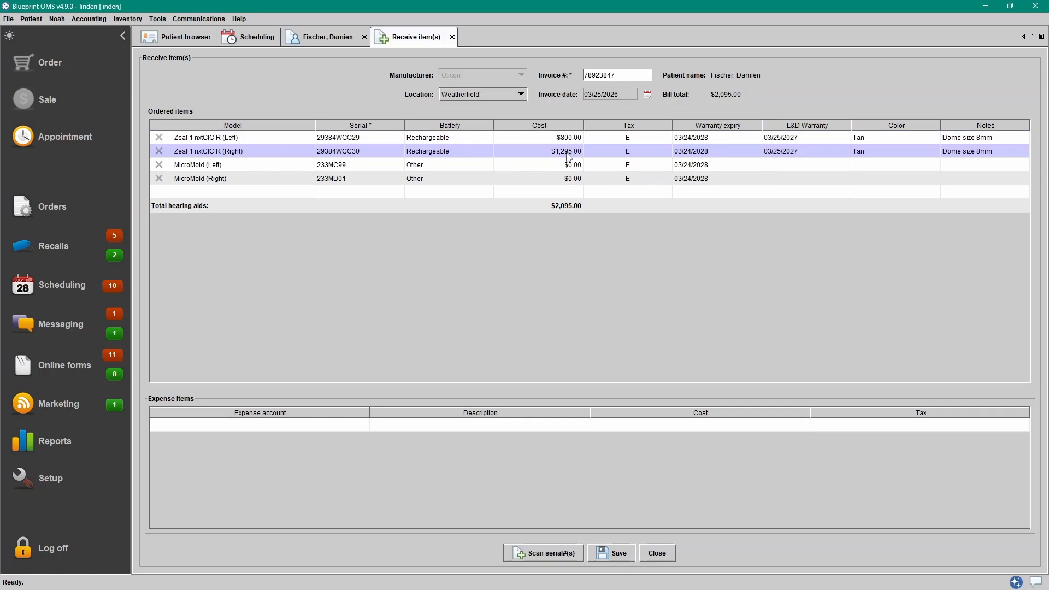
{"action": "double_click", "coordinate": [566, 151]}
{"action": "type", "text": "800"}
{"action": "key", "text": "Return"}
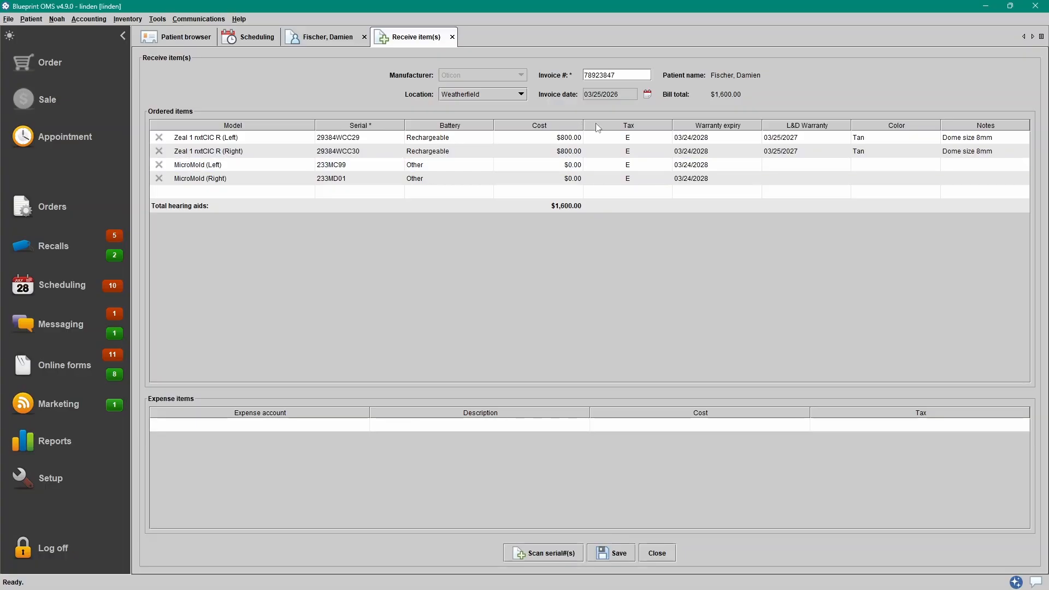
- Keep the left aid tax exempt, confirm its warranty expiry date, and edit the left MicroMold's colour and notes
{"action": "left_click", "coordinate": [644, 138]}
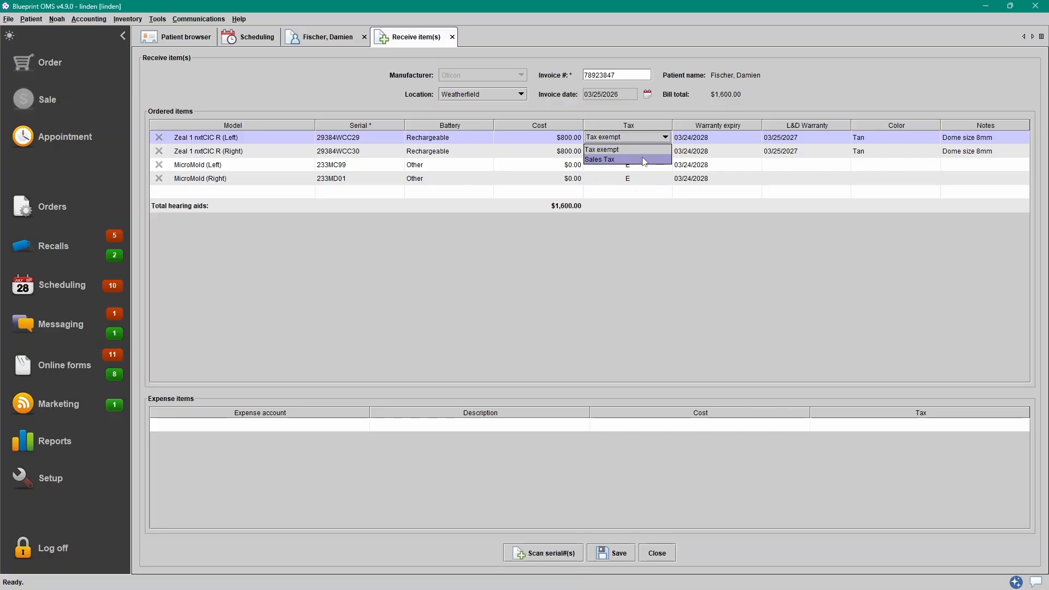
{"action": "left_click", "coordinate": [644, 137]}
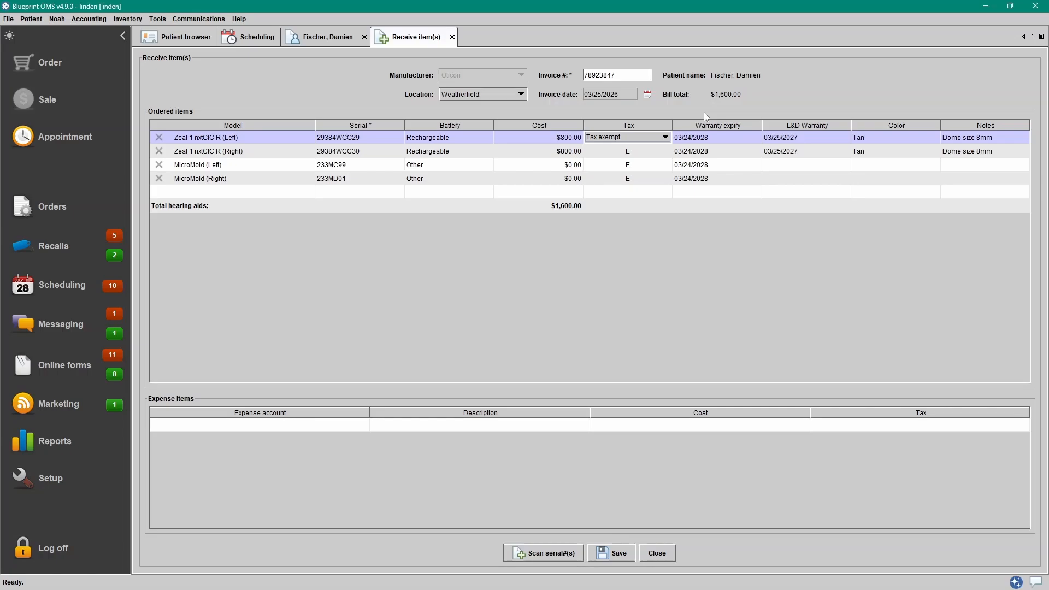
{"action": "left_click", "coordinate": [239, 20]}
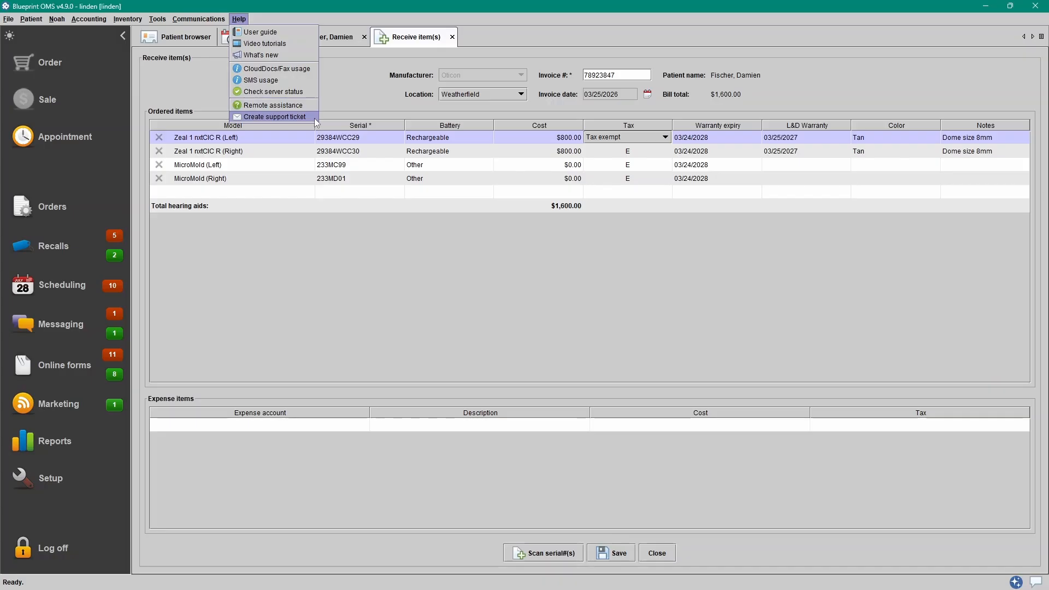
{"action": "left_click", "coordinate": [719, 138]}
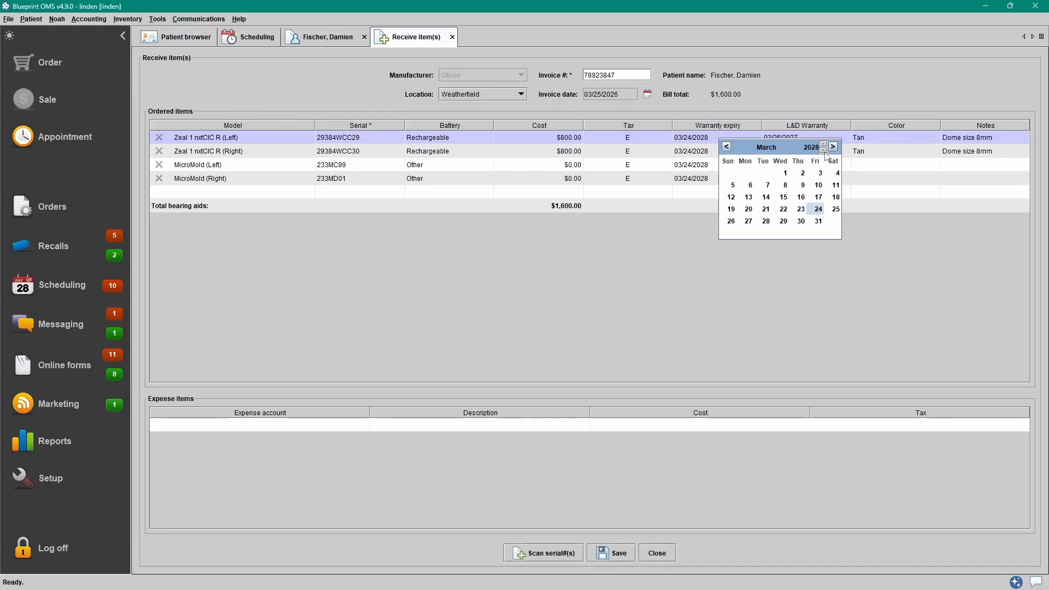
{"action": "left_click", "coordinate": [814, 109]}
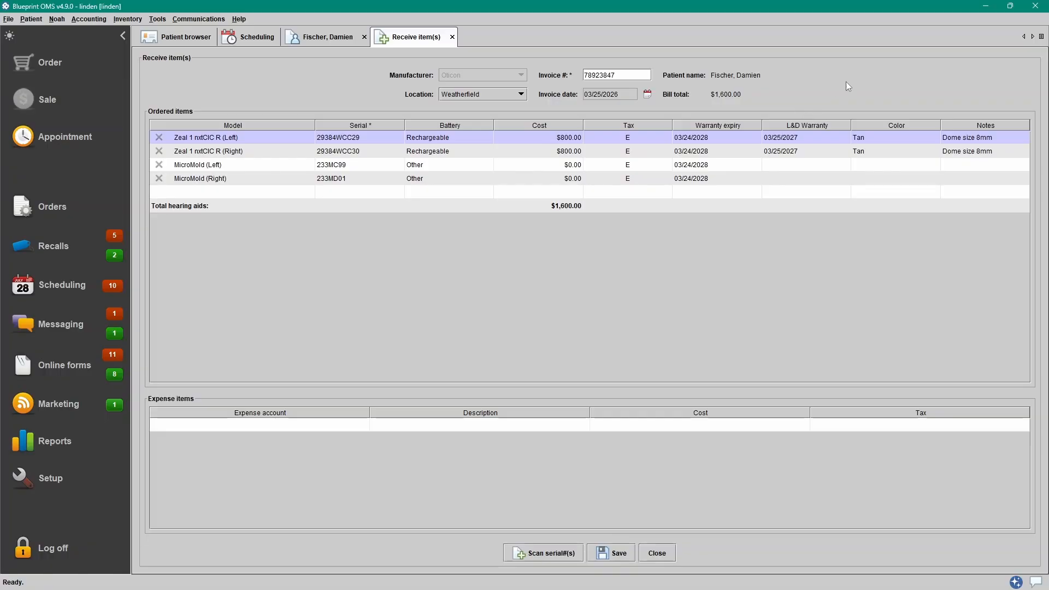
{"action": "left_click", "coordinate": [917, 164]}
{"action": "left_click", "coordinate": [964, 164]}
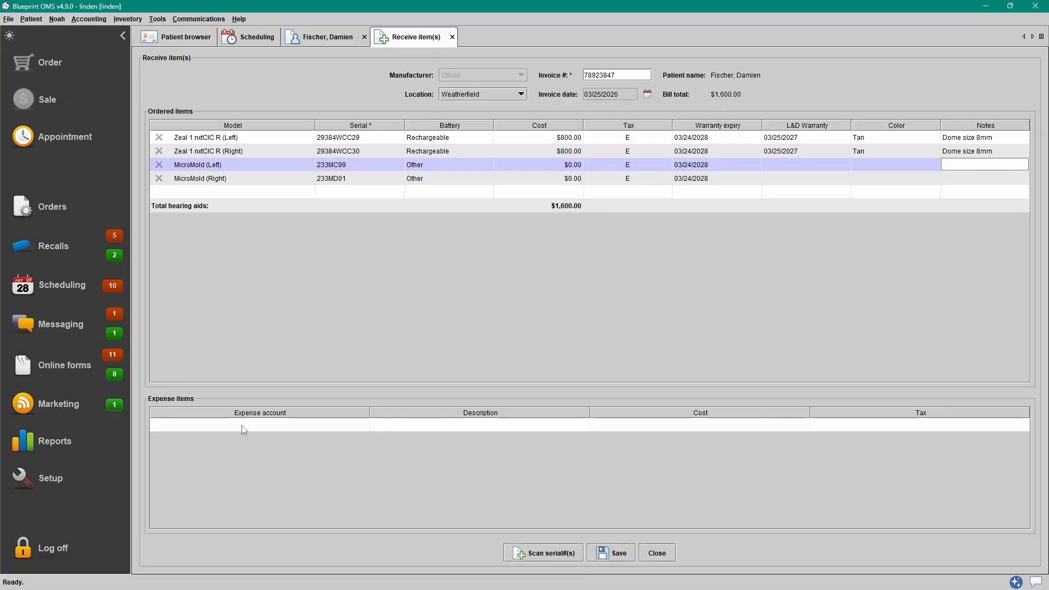
- Add a Miscellaneous expense line described 'S&H' with a cost of $15.00
{"action": "left_click", "coordinate": [257, 426]}
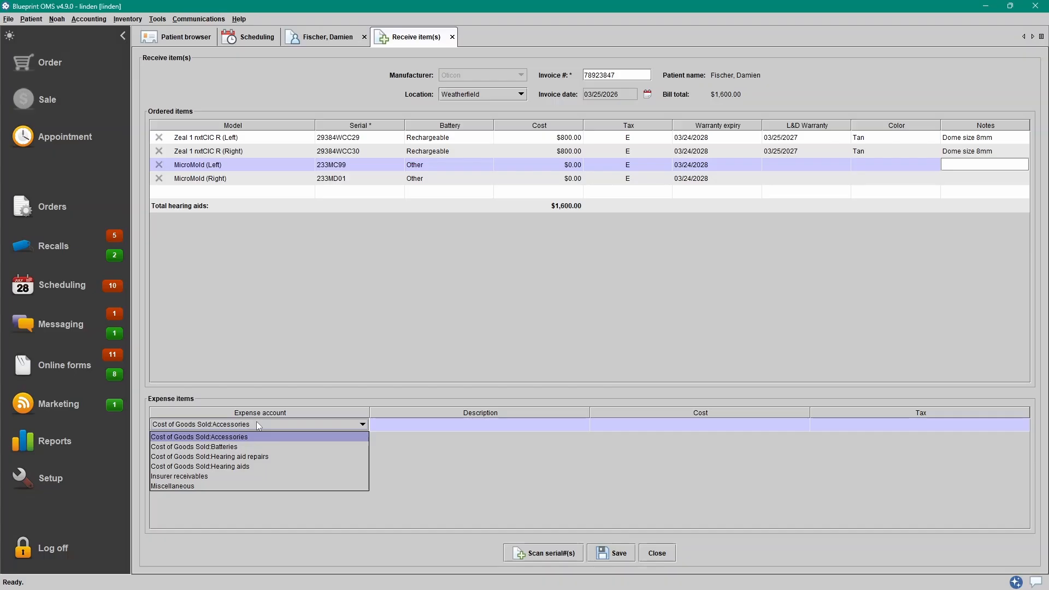
{"action": "left_click", "coordinate": [238, 485]}
{"action": "left_click", "coordinate": [489, 425]}
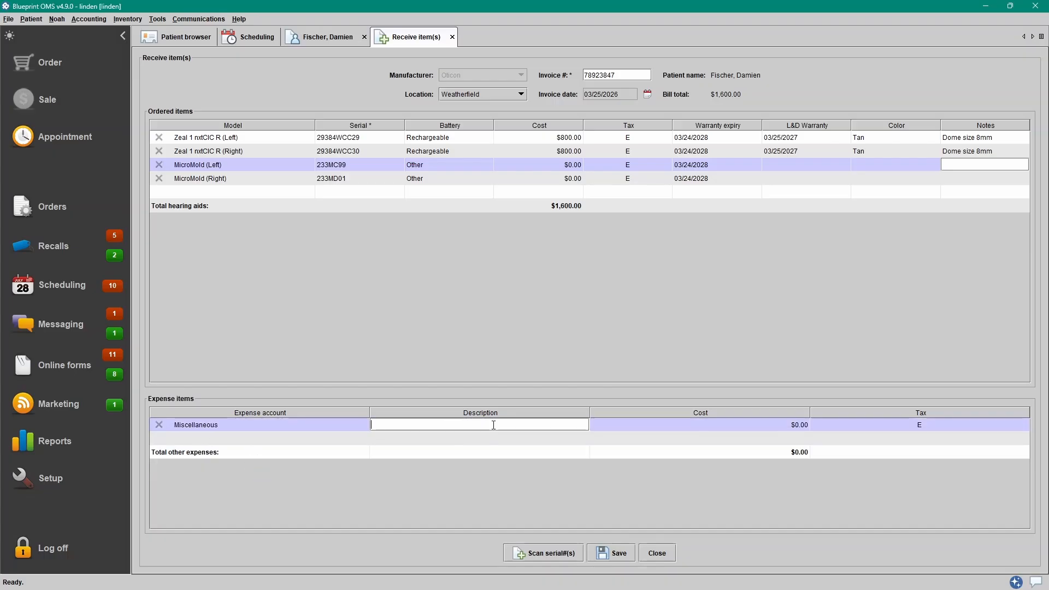
{"action": "type", "text": "S&H"}
{"action": "key", "text": "Return"}
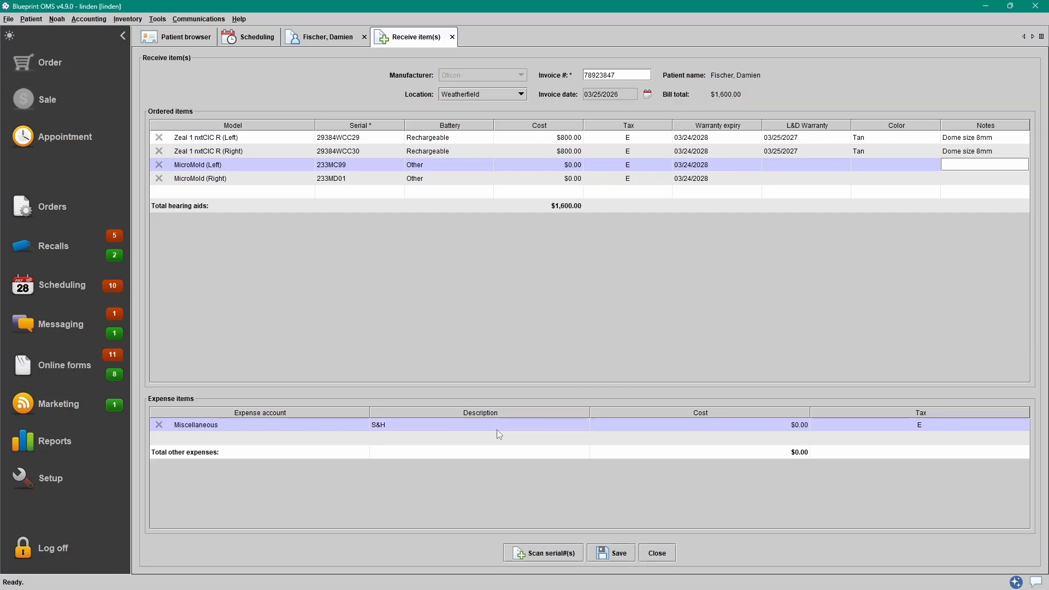
{"action": "left_click", "coordinate": [753, 424]}
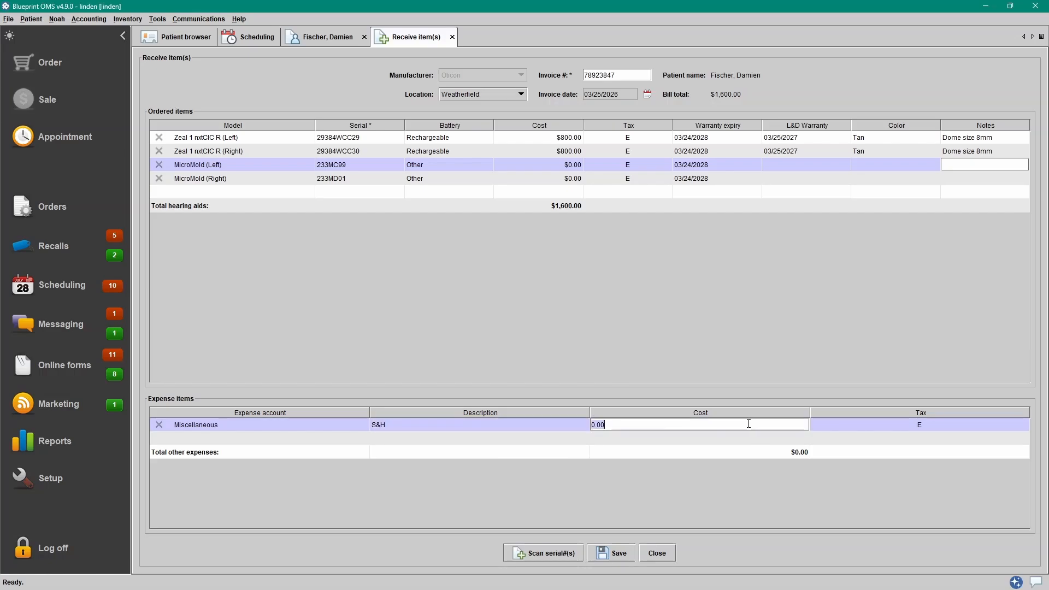
{"action": "key", "text": "BackSpace"}
{"action": "key", "text": "BackSpace"}
{"action": "key", "text": "BackSpace"}
{"action": "key", "text": "BackSpace"}
{"action": "type", "text": "15"}
{"action": "key", "text": "Return"}
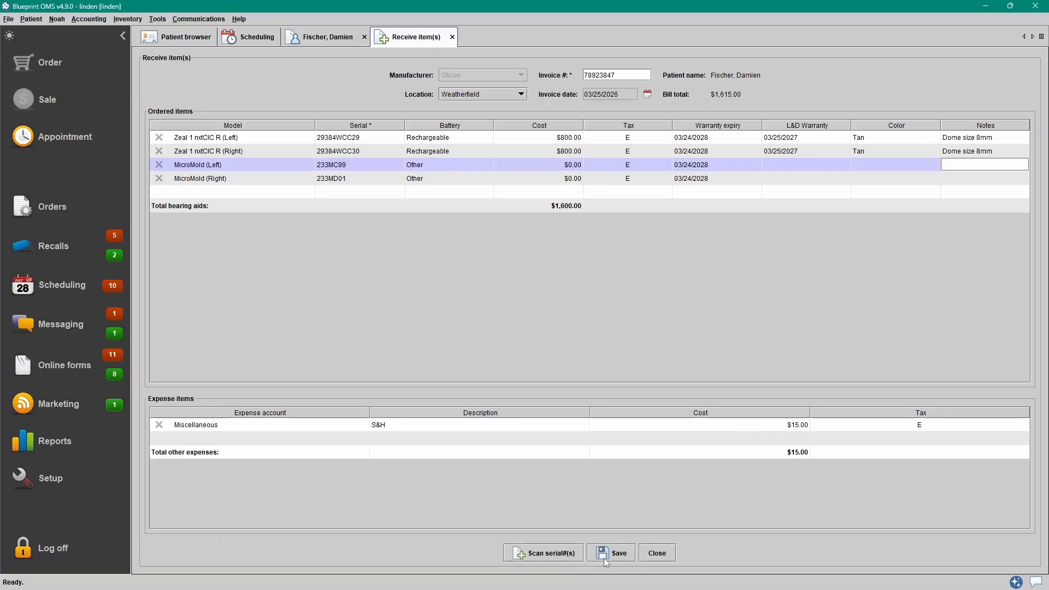
- Save the receipt and review the receipt history of each Zeal aid and MicroMold
{"action": "left_click", "coordinate": [620, 553]}
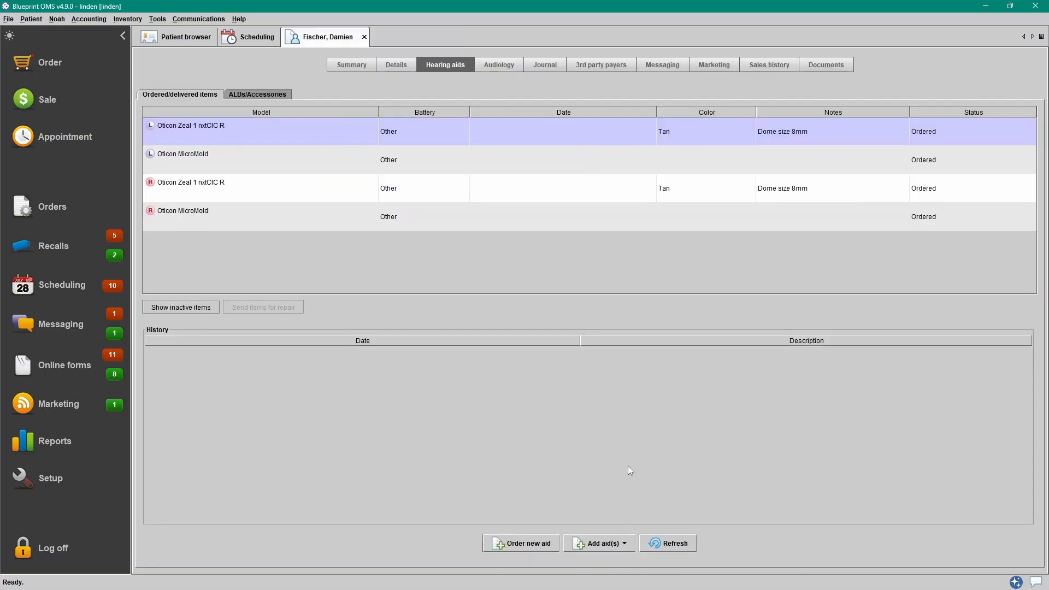
{"action": "left_click", "coordinate": [861, 143]}
{"action": "left_click", "coordinate": [861, 164]}
{"action": "left_click", "coordinate": [862, 198]}
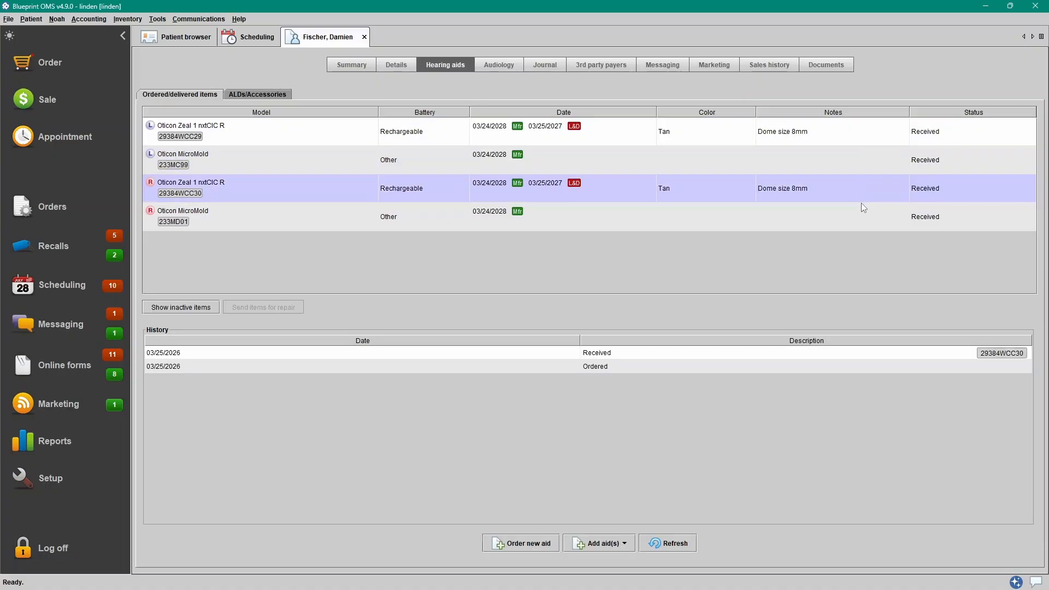
{"action": "left_click", "coordinate": [860, 214]}
{"action": "left_click", "coordinate": [855, 142]}
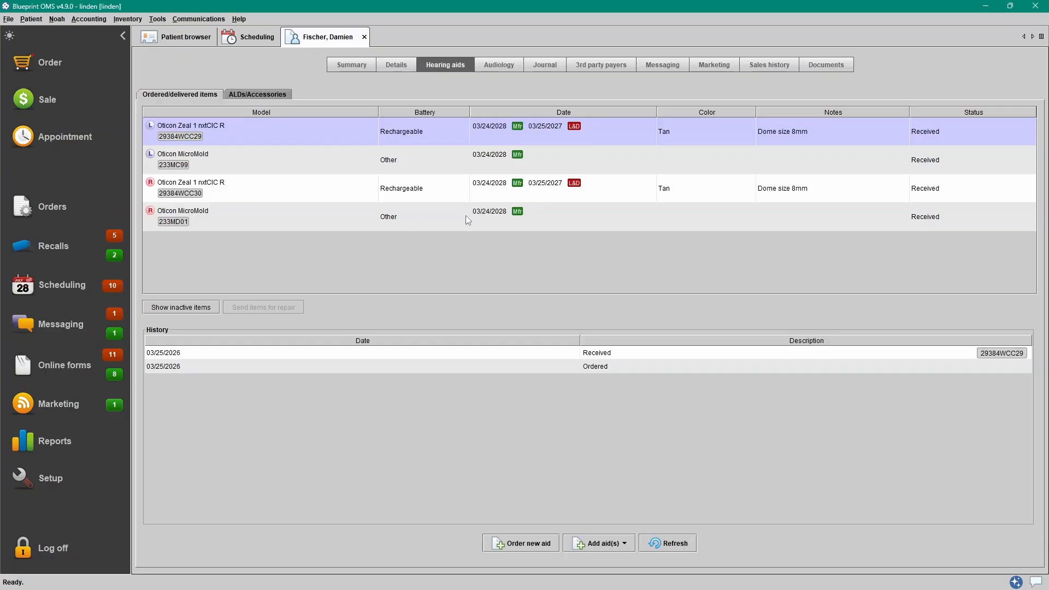
{"action": "left_click", "coordinate": [447, 156]}
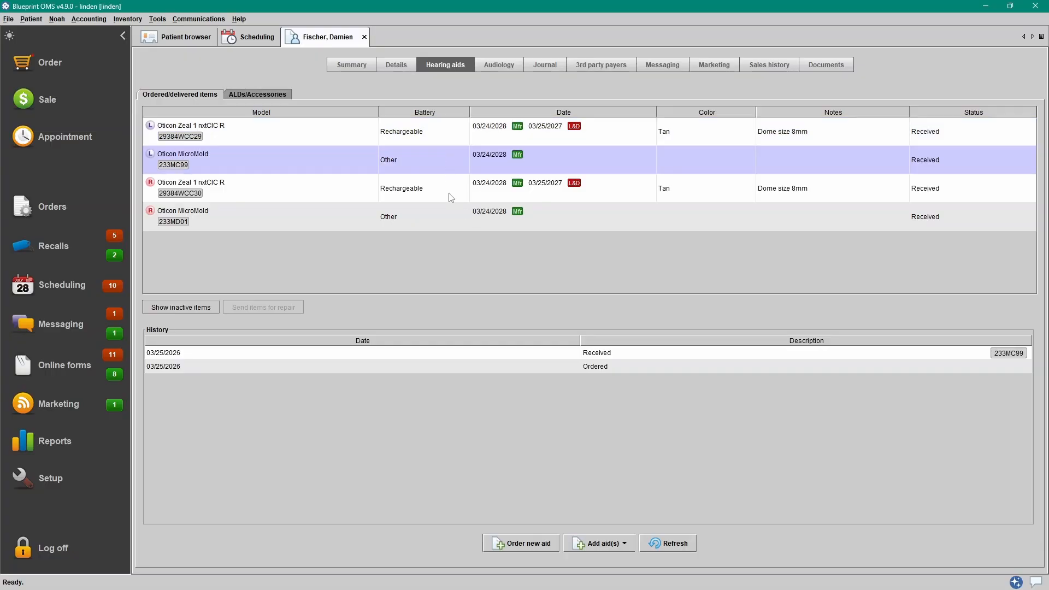
{"action": "left_click", "coordinate": [450, 192]}
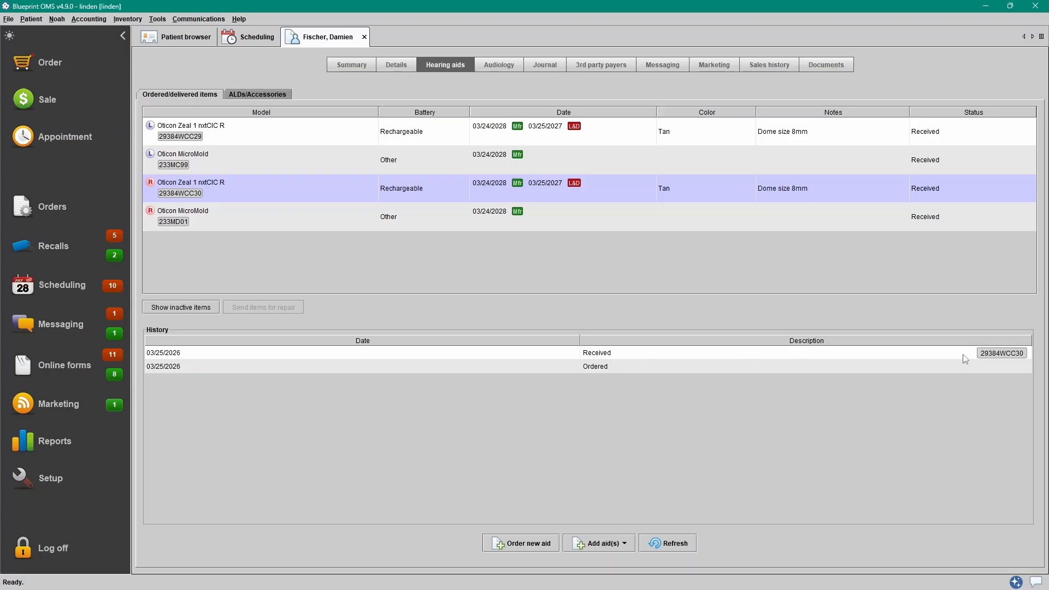
- Apply Check item to the right Zeal 1 nxtCIC R aid so it shows Checked
{"action": "right_click", "coordinate": [608, 191]}
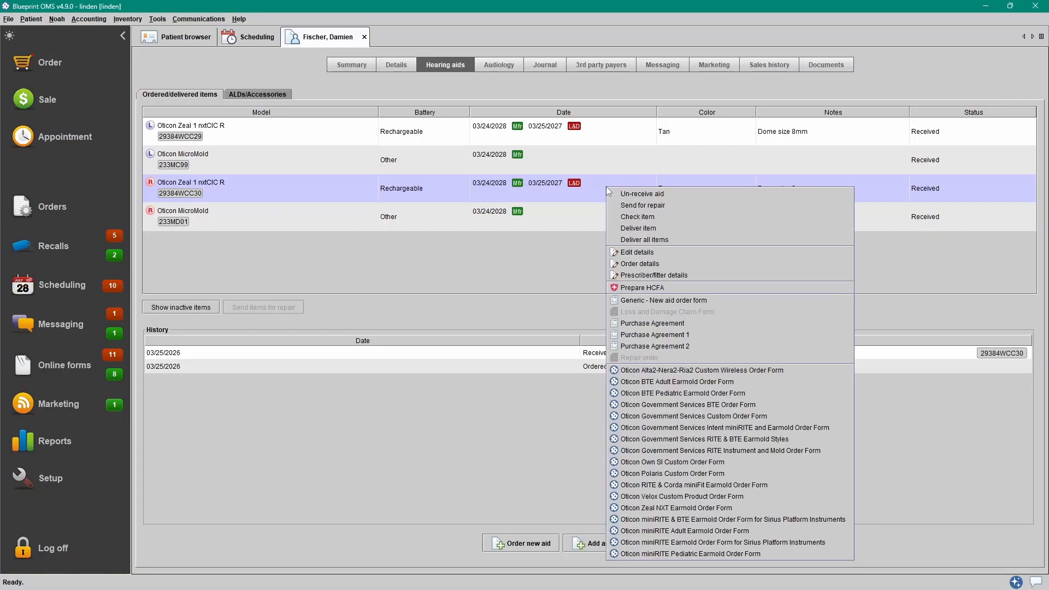
{"action": "left_click", "coordinate": [667, 217]}
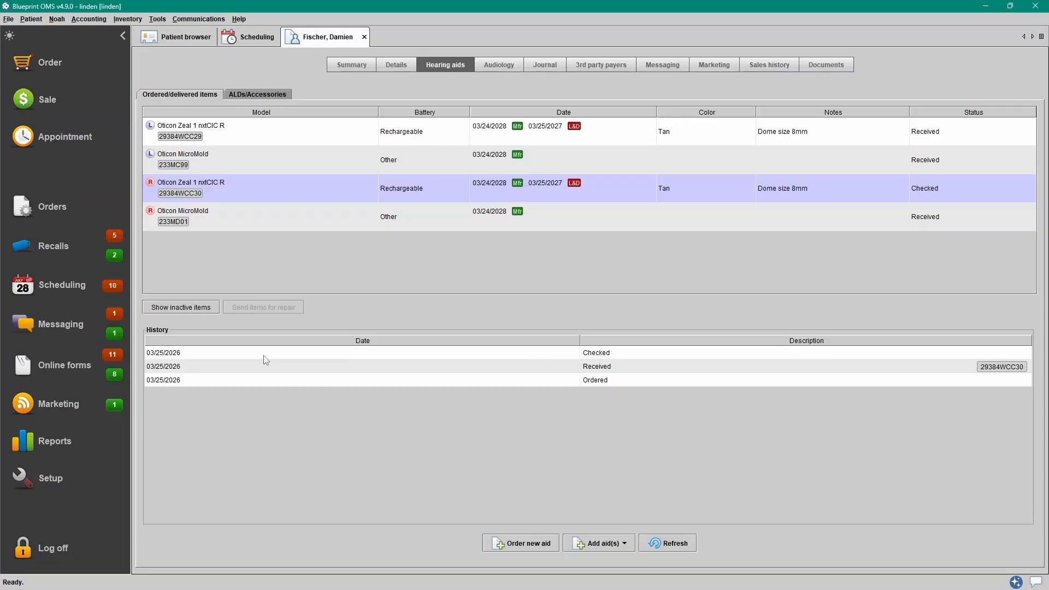
{"action": "left_click", "coordinate": [535, 68]}
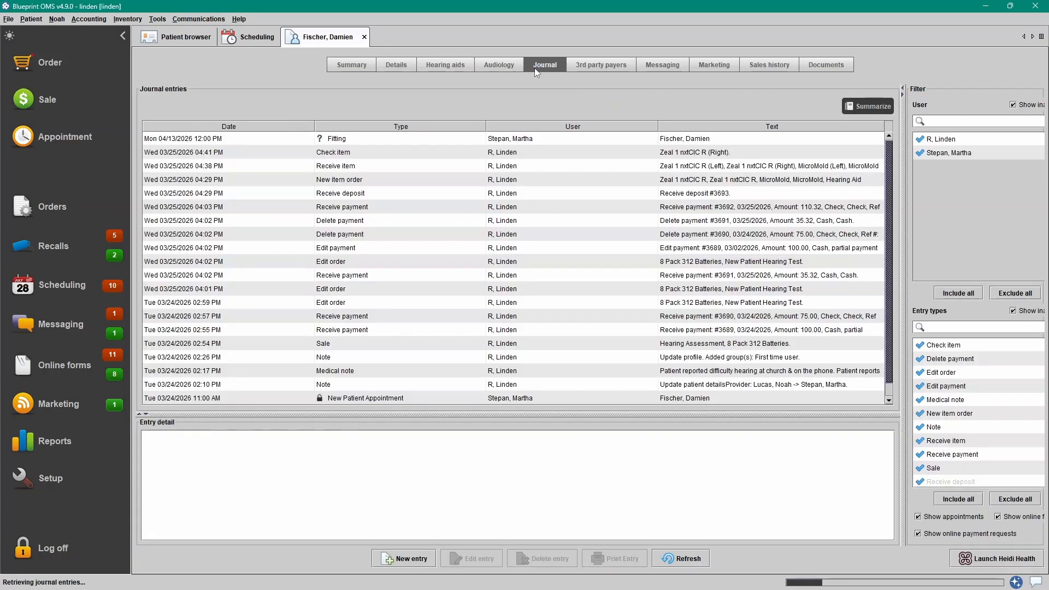
{"action": "left_click", "coordinate": [446, 155]}
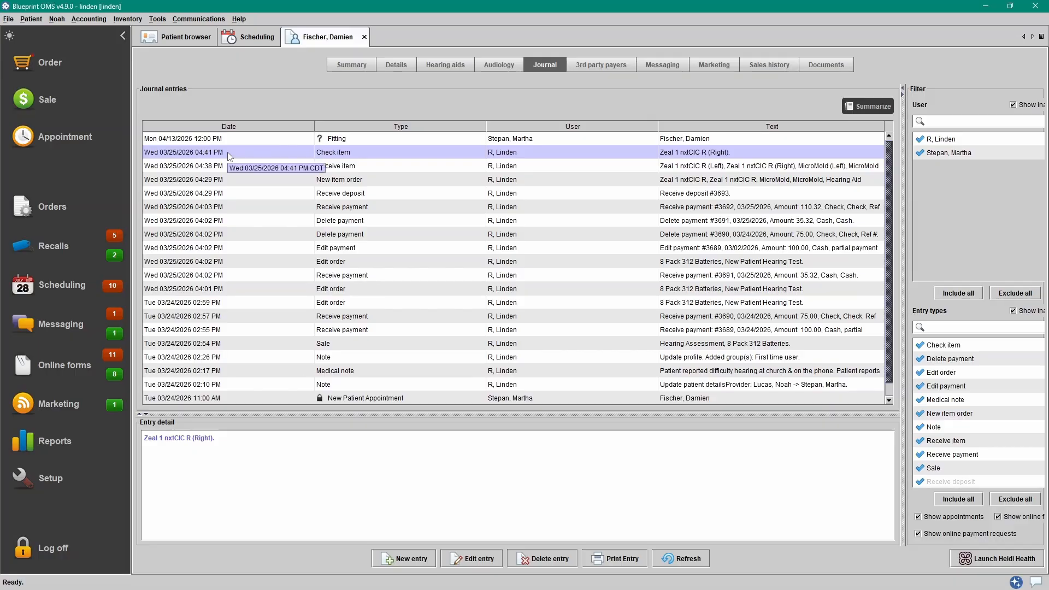
{"action": "left_click", "coordinate": [452, 69]}
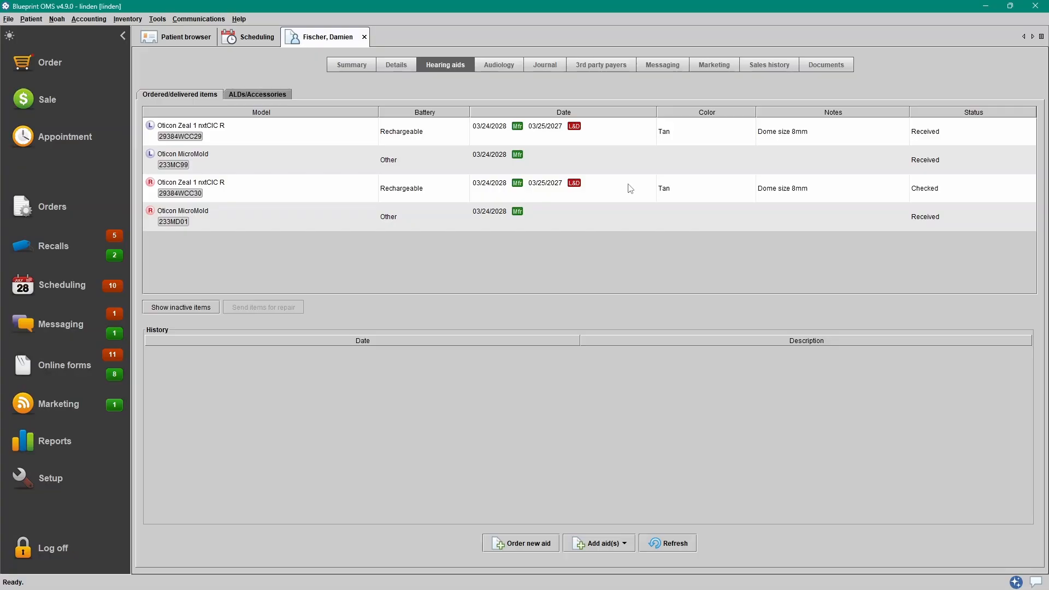
- Choose Deliver all items from the Oticon MicroMold (L) row's actions to reach fitter selection
{"action": "right_click", "coordinate": [614, 160]}
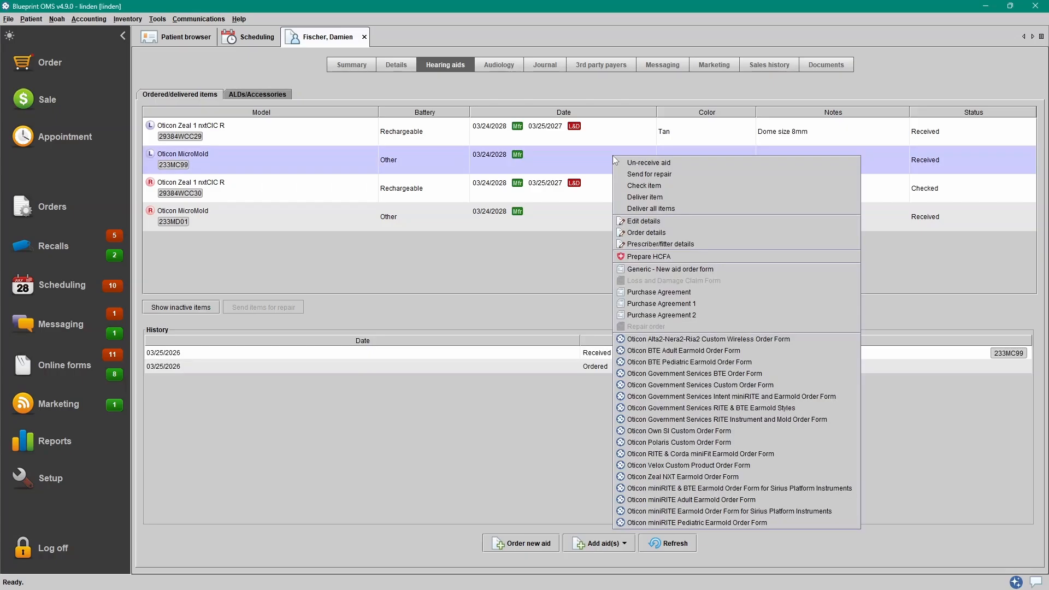
{"action": "left_click", "coordinate": [685, 207]}
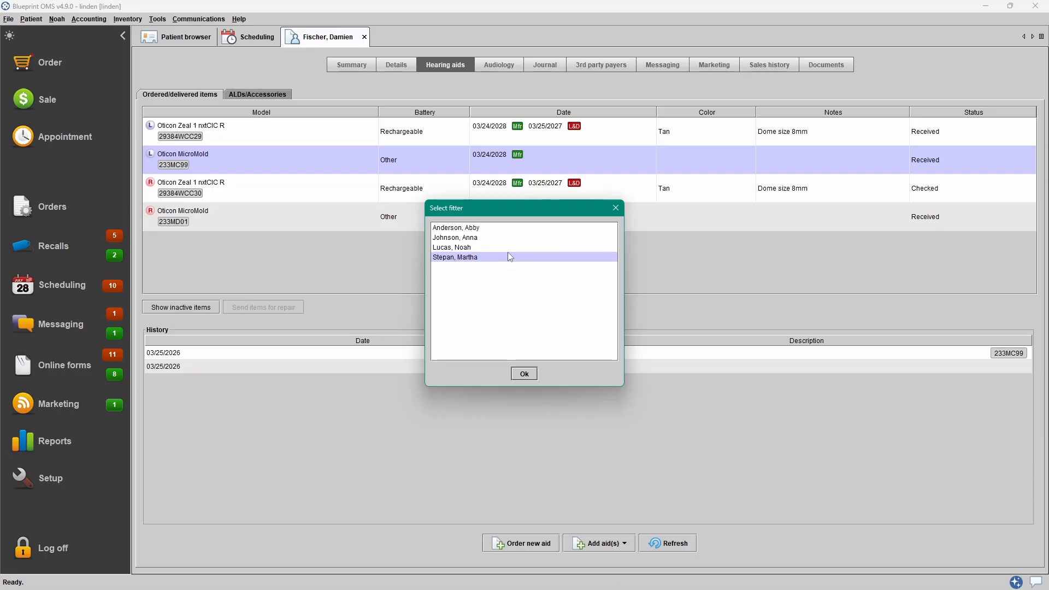
- Confirm the fitter, date the invoice 04/07/2026, and dismiss the warning after trying to remove the left Zeal aid
{"action": "left_click", "coordinate": [528, 374]}
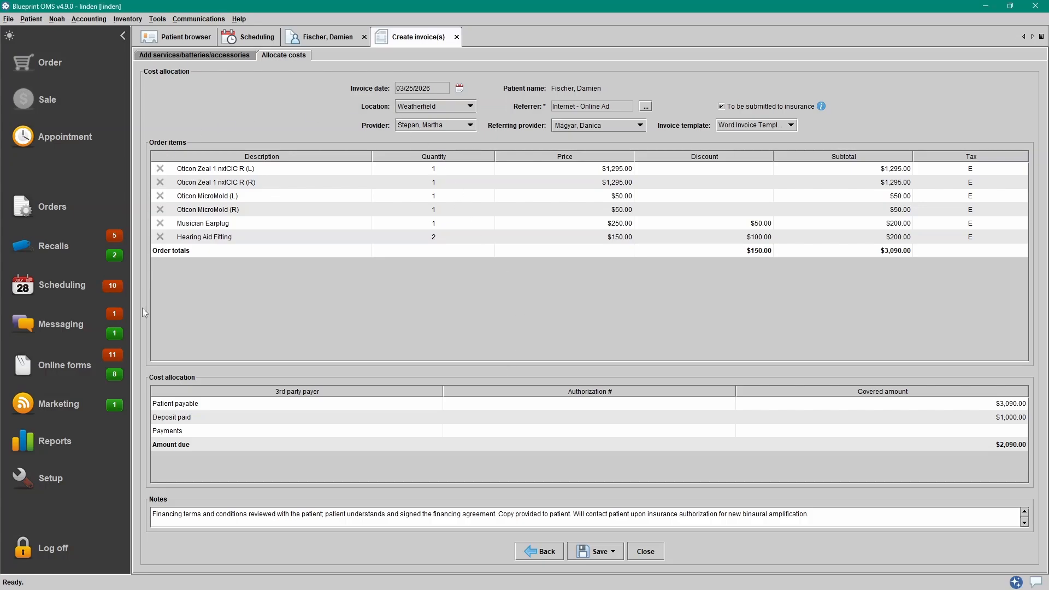
{"action": "left_click", "coordinate": [459, 88]}
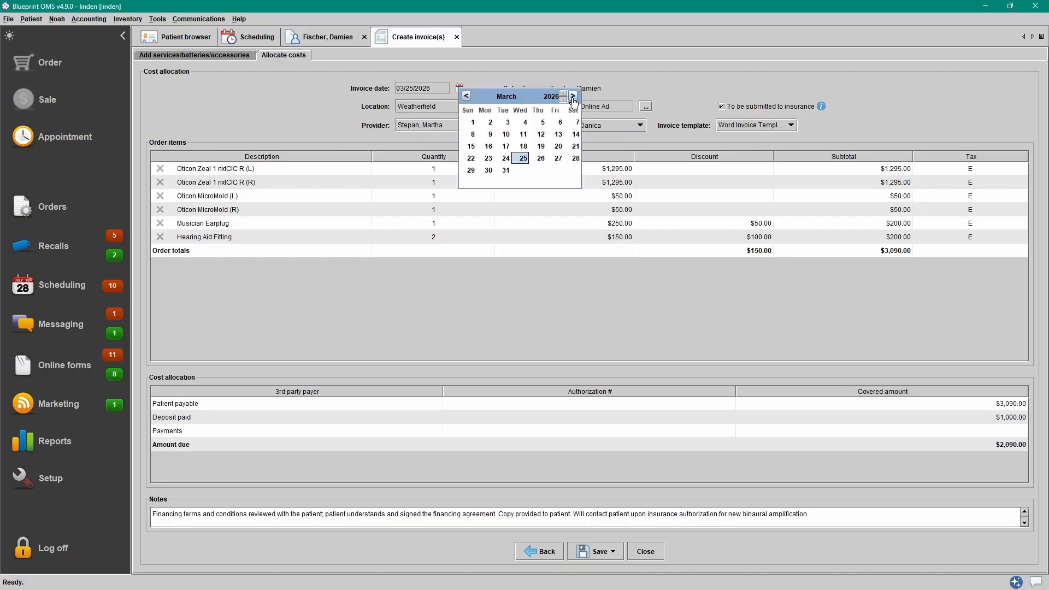
{"action": "left_click", "coordinate": [573, 97]}
{"action": "left_click", "coordinate": [495, 135]}
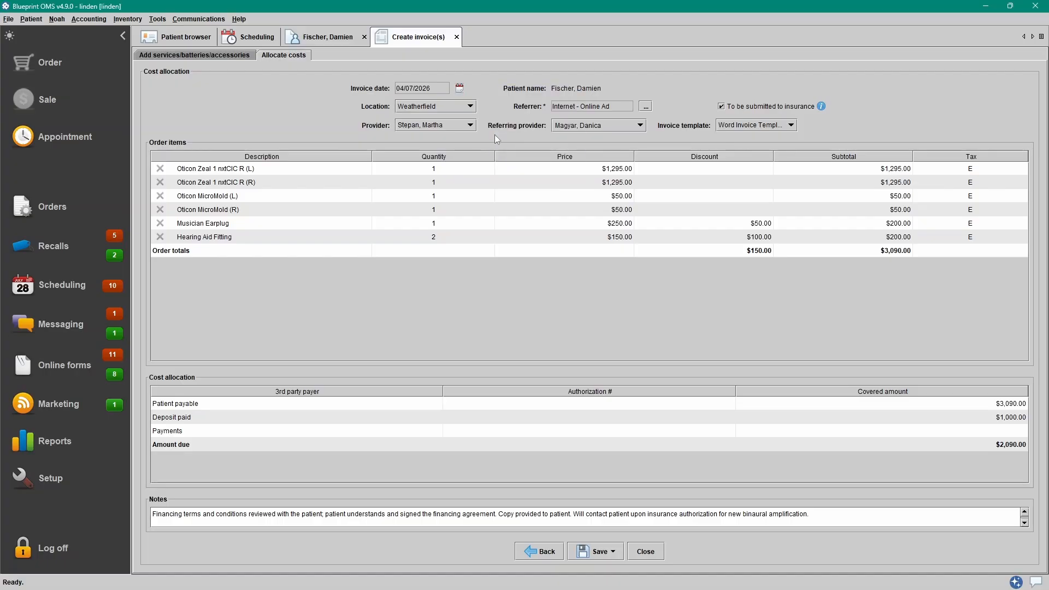
{"action": "left_click", "coordinate": [160, 169]}
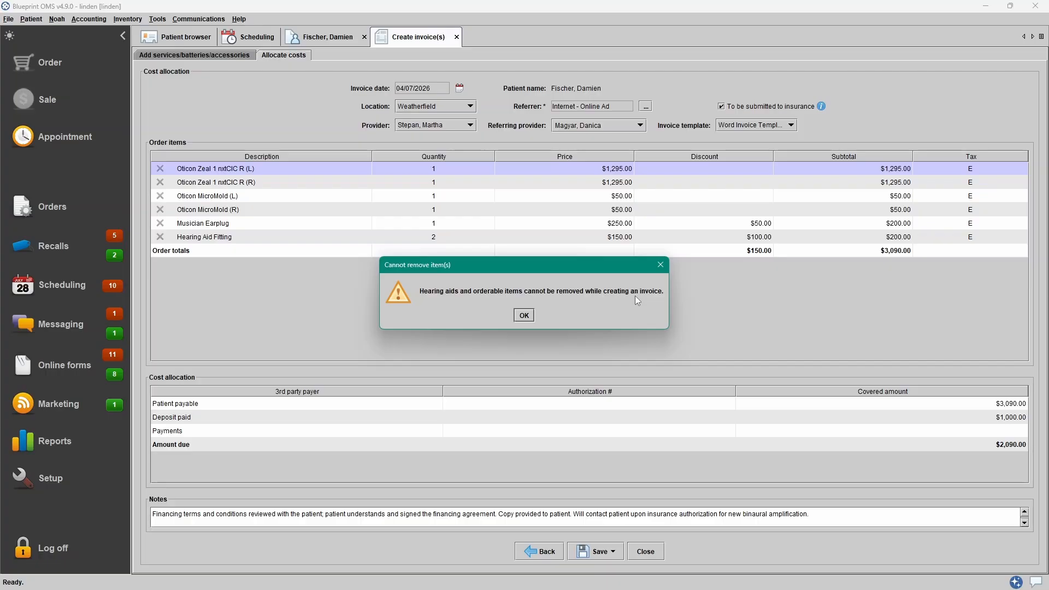
{"action": "left_click", "coordinate": [524, 316]}
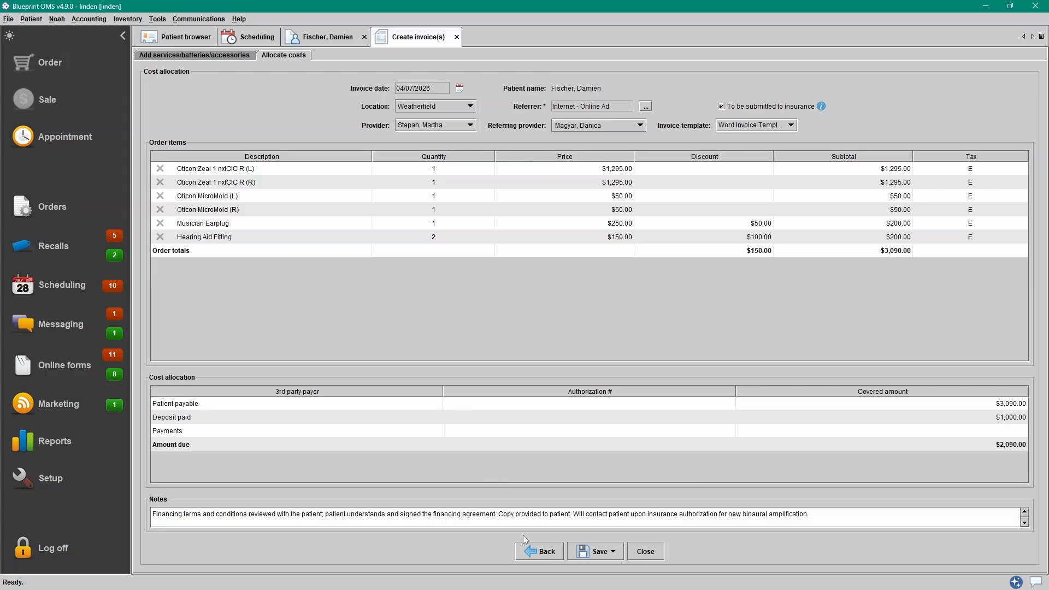
- Review the batteries and accessories lists, go on to cost allocation, and save the invoice
{"action": "left_click", "coordinate": [210, 56]}
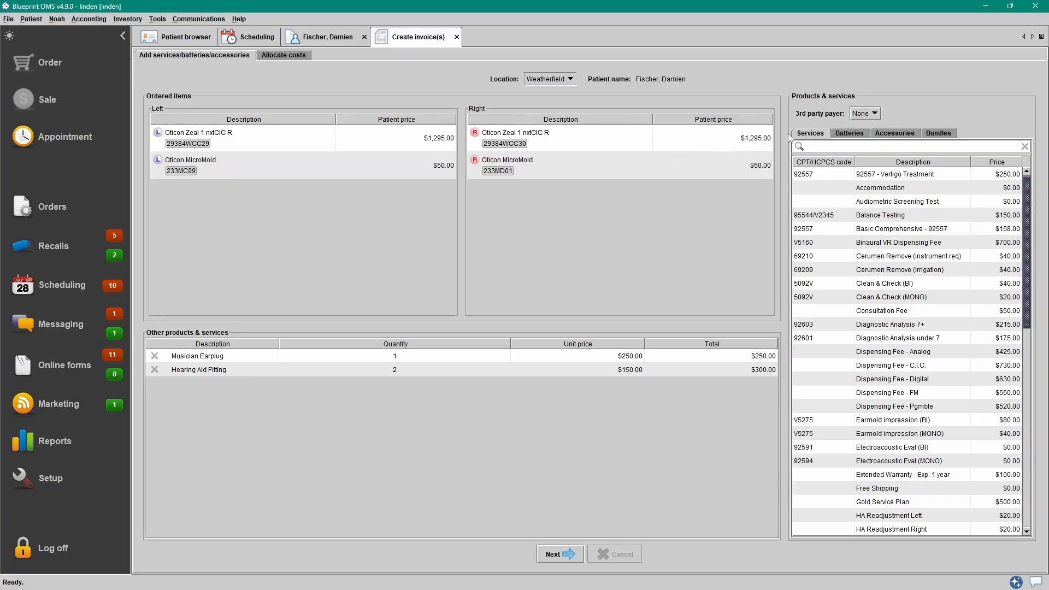
{"action": "left_click", "coordinate": [851, 134]}
{"action": "left_click", "coordinate": [891, 134]}
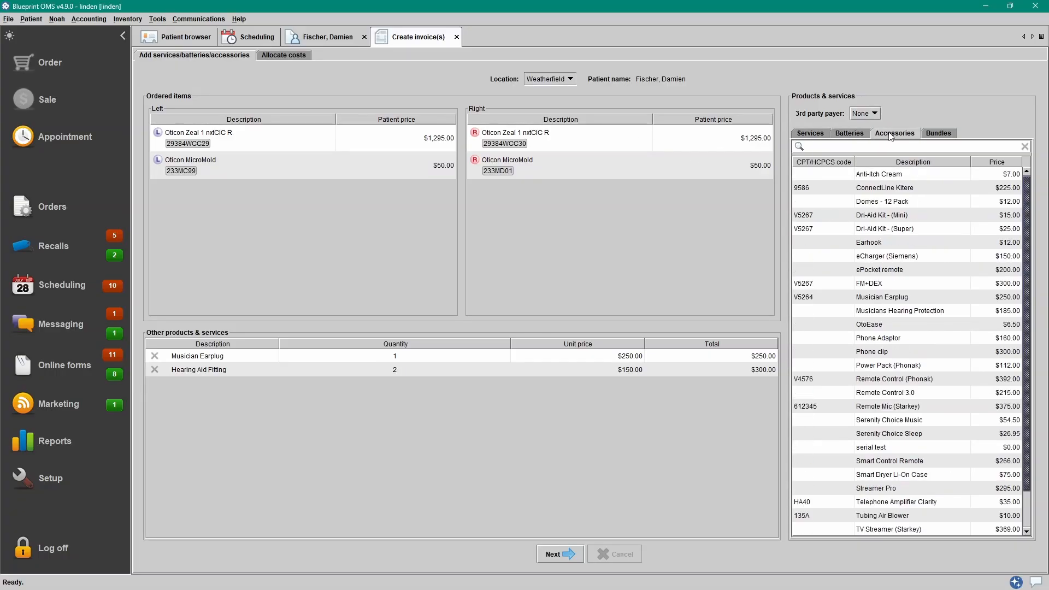
{"action": "left_click", "coordinate": [562, 555]}
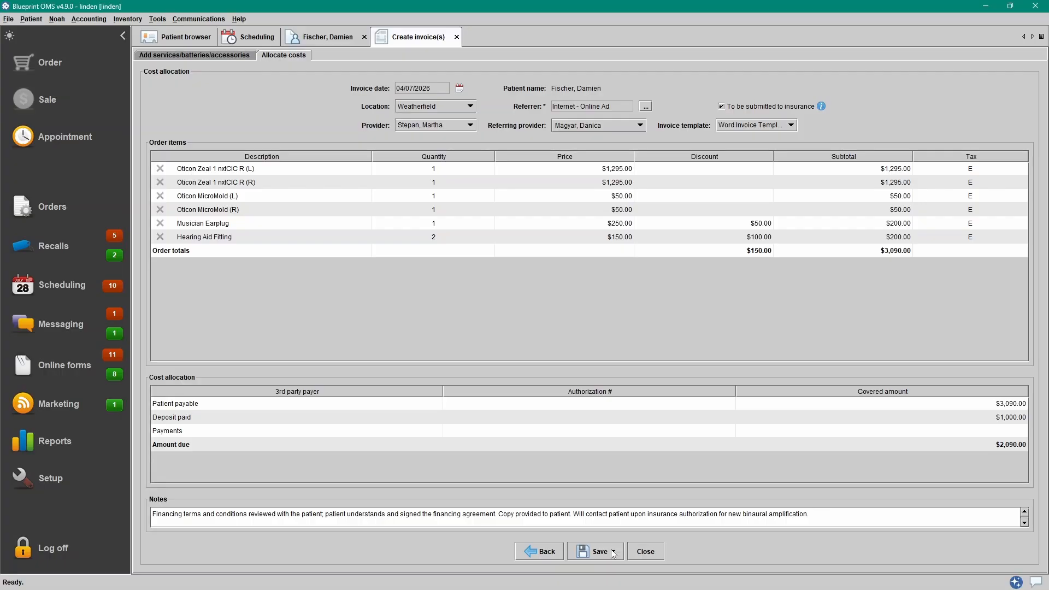
{"action": "left_click", "coordinate": [613, 553]}
{"action": "left_click", "coordinate": [614, 527]}
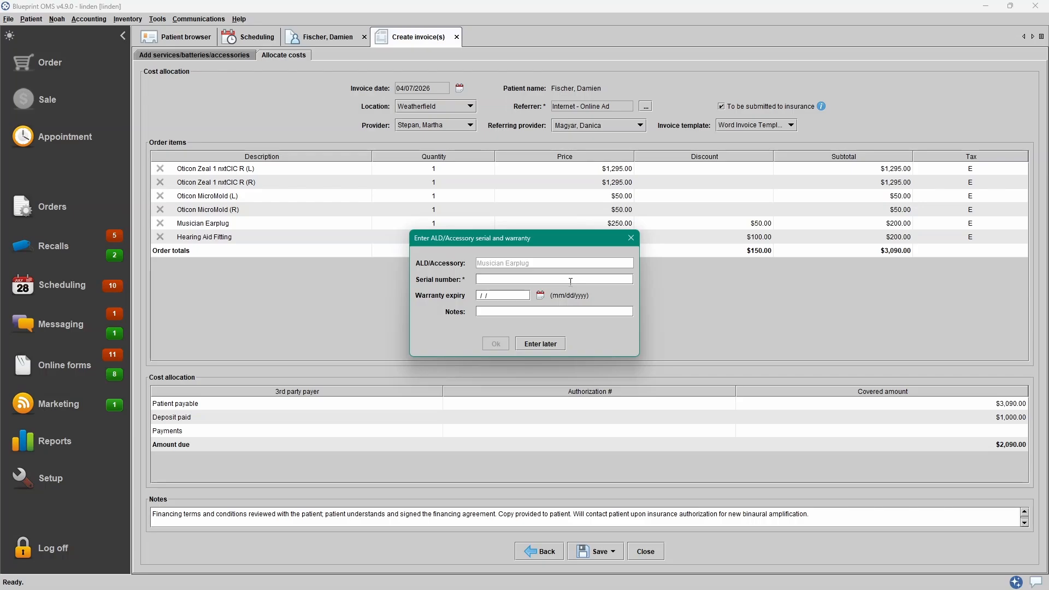
- Give the Musician Earplug serial 789287WCC9 and an April 2027 warranty expiry
{"action": "type", "text": "789287WCC9"}
{"action": "left_click", "coordinate": [540, 295]}
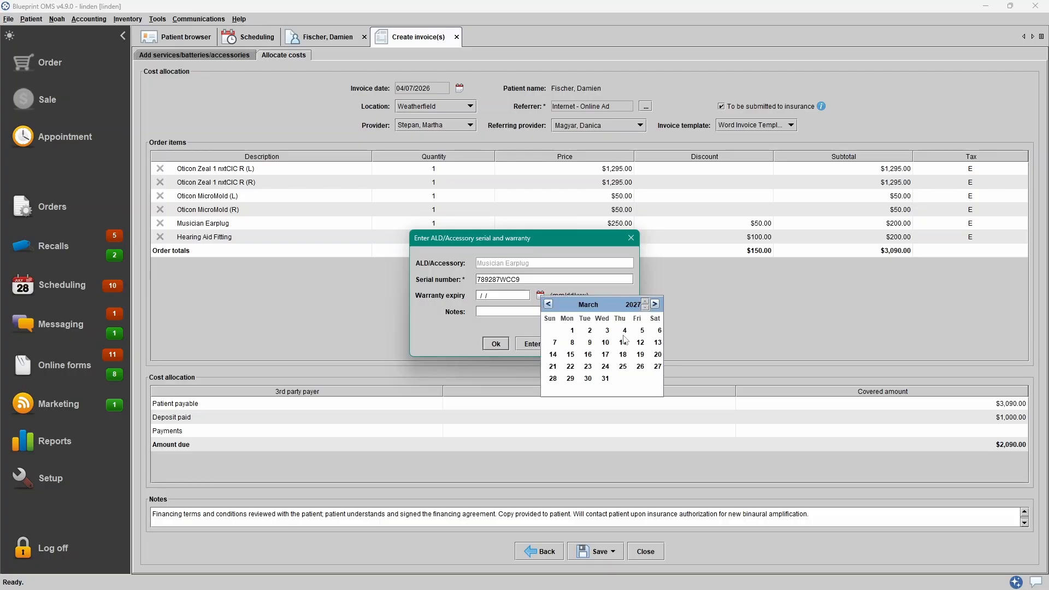
{"action": "left_click", "coordinate": [654, 304]}
{"action": "left_click", "coordinate": [591, 345]}
{"action": "left_click", "coordinate": [502, 343]}
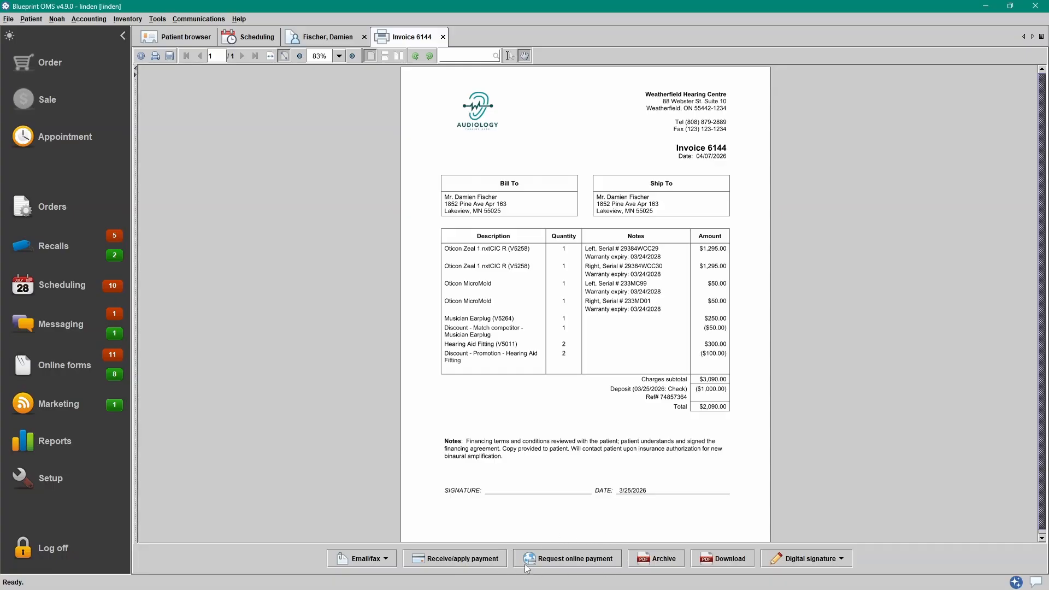
- Start a check payment on invoice 6144 and enter the check reference number
{"action": "left_click", "coordinate": [447, 560]}
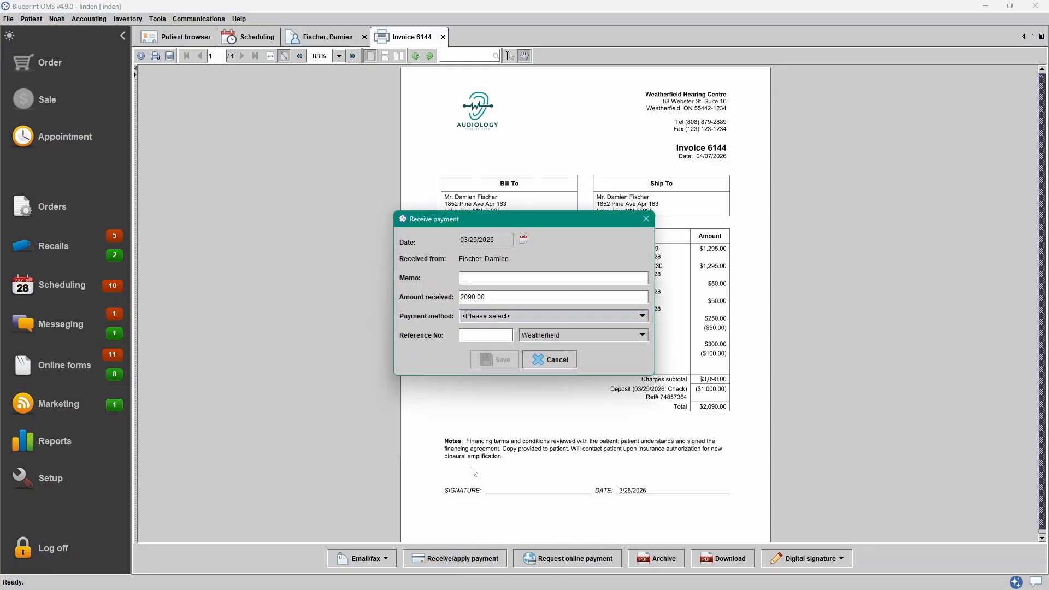
{"action": "left_click", "coordinate": [489, 315]}
{"action": "left_click", "coordinate": [482, 367]}
{"action": "left_click", "coordinate": [486, 335]}
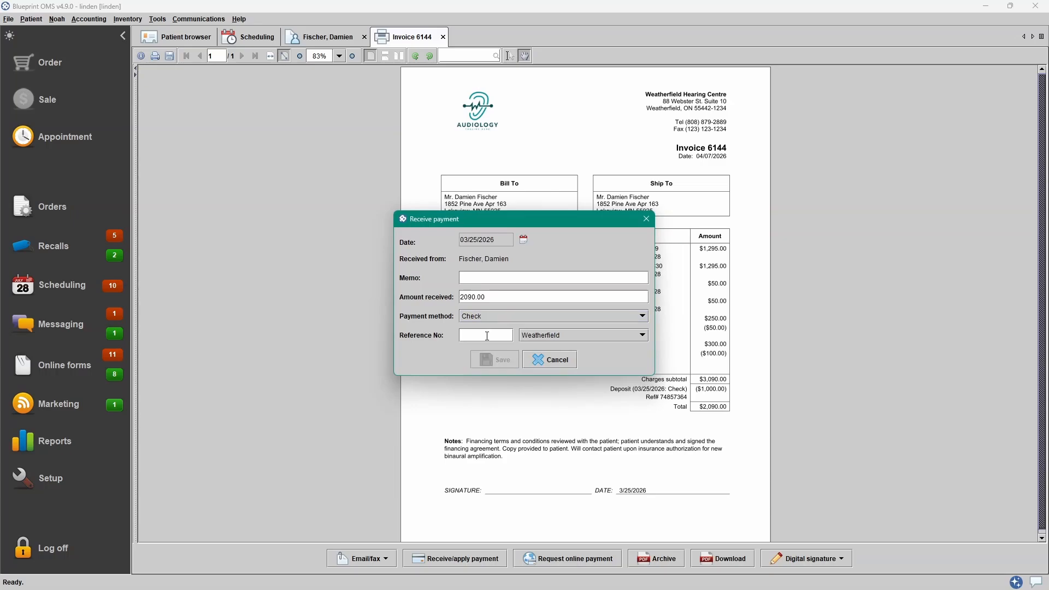
- Set the payment to $1,000 dated 04/06/2026, save it, and close the invoice
{"action": "double_click", "coordinate": [514, 296]}
{"action": "type", "text": "1000"}
{"action": "left_click", "coordinate": [524, 239]}
{"action": "left_click", "coordinate": [637, 249]}
{"action": "left_click", "coordinate": [551, 288]}
{"action": "left_click", "coordinate": [506, 365]}
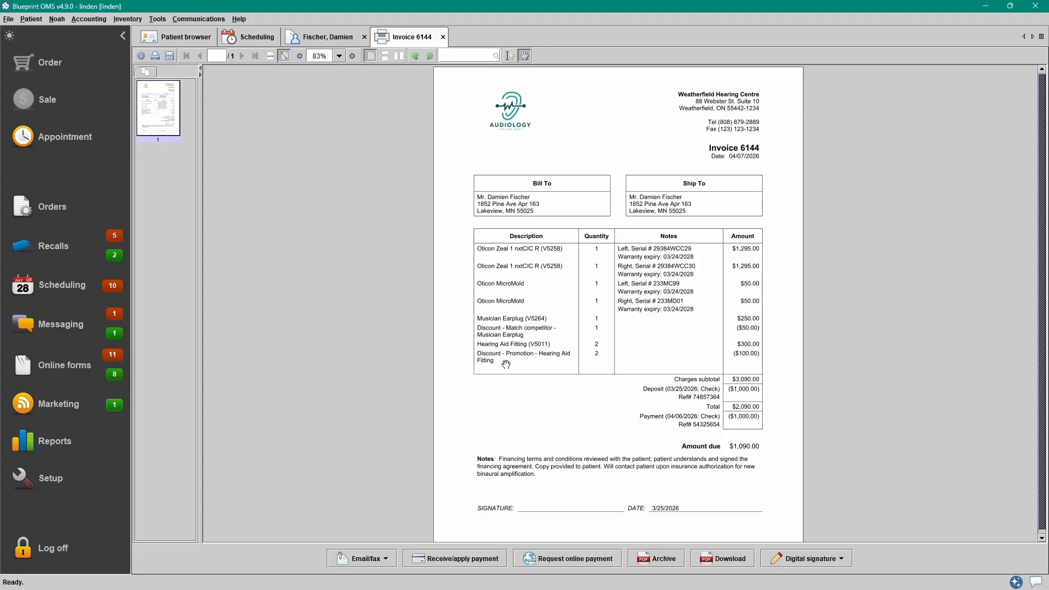
{"action": "left_click", "coordinate": [442, 37]}
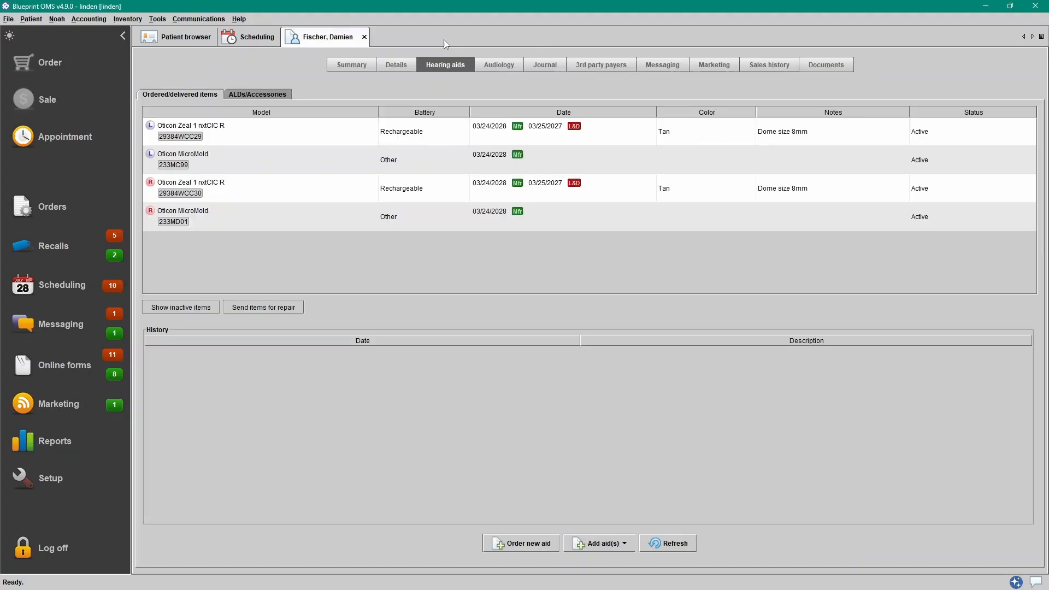
- View the history of the left and right Zeal aids and MicroMolds
{"action": "left_click", "coordinate": [877, 143]}
{"action": "left_click", "coordinate": [881, 163]}
{"action": "left_click", "coordinate": [884, 198]}
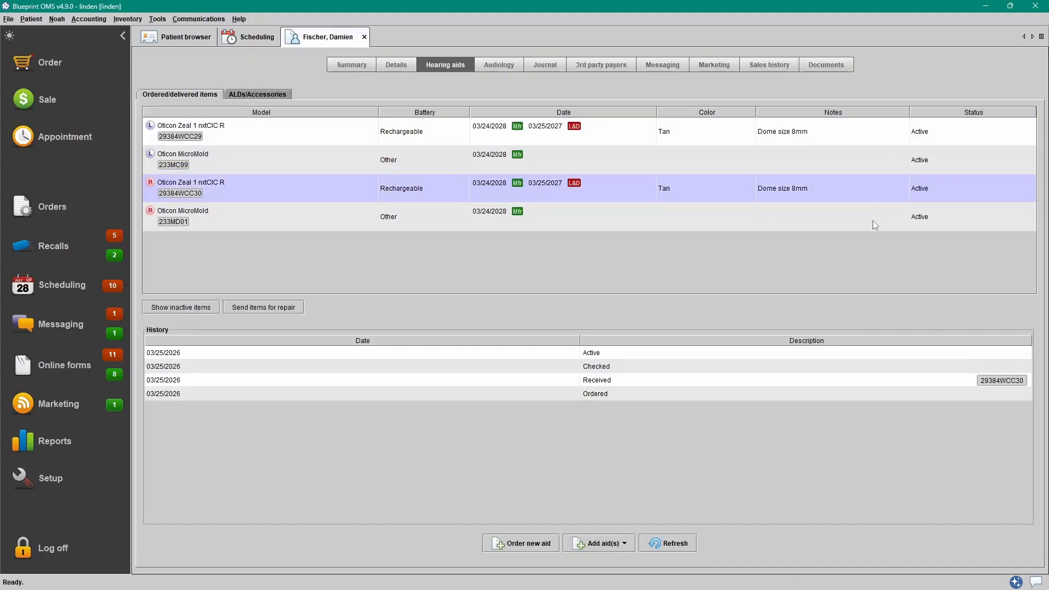
{"action": "left_click", "coordinate": [873, 221]}
{"action": "left_click", "coordinate": [873, 136]}
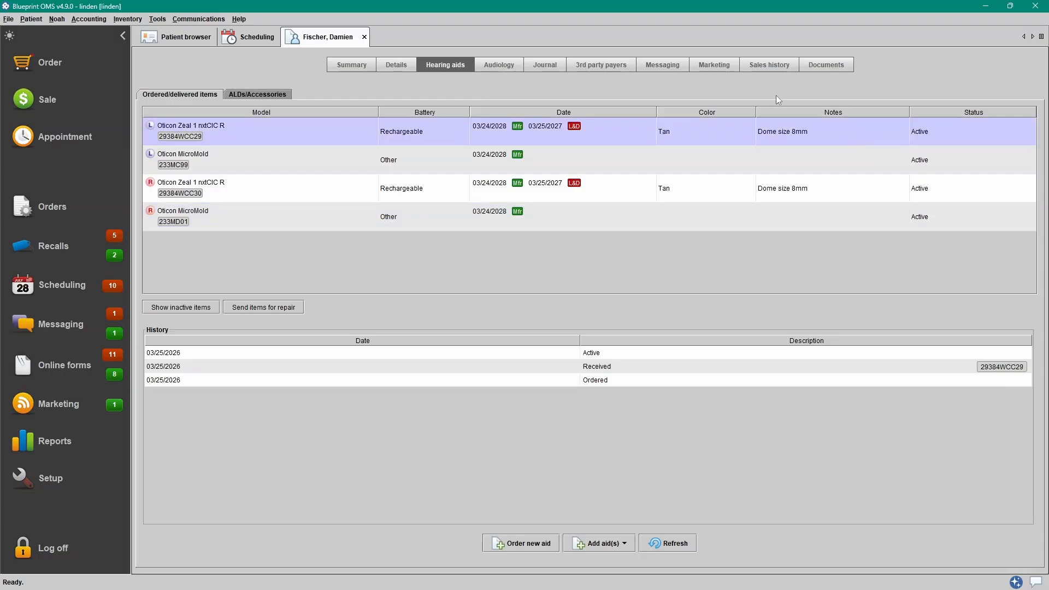
- In the sales history, inspect invoice 6144's payments and toggle Show open balance on and off
{"action": "left_click", "coordinate": [763, 64]}
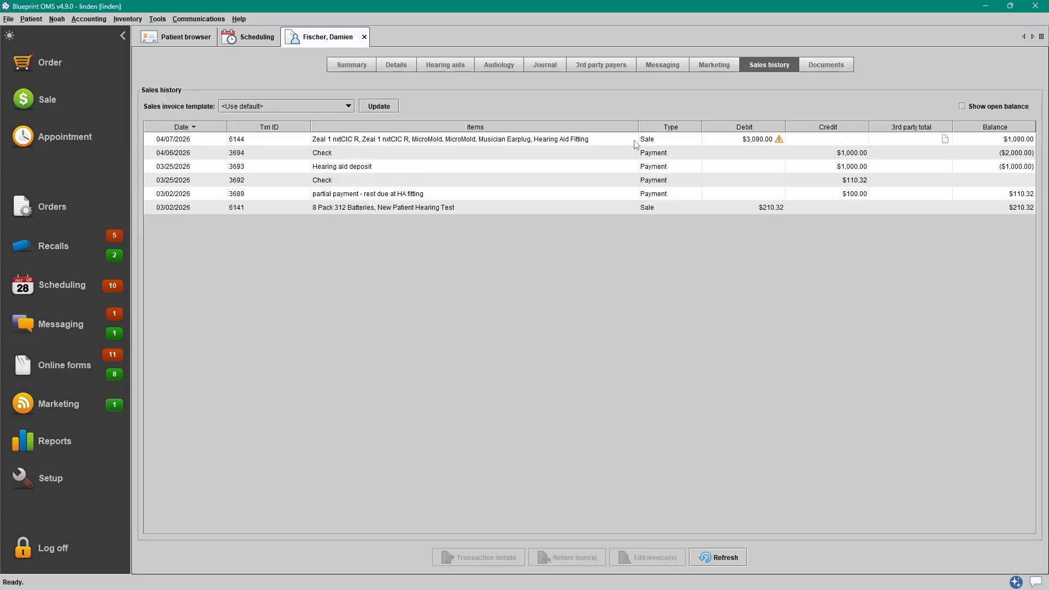
{"action": "left_click", "coordinate": [731, 139]}
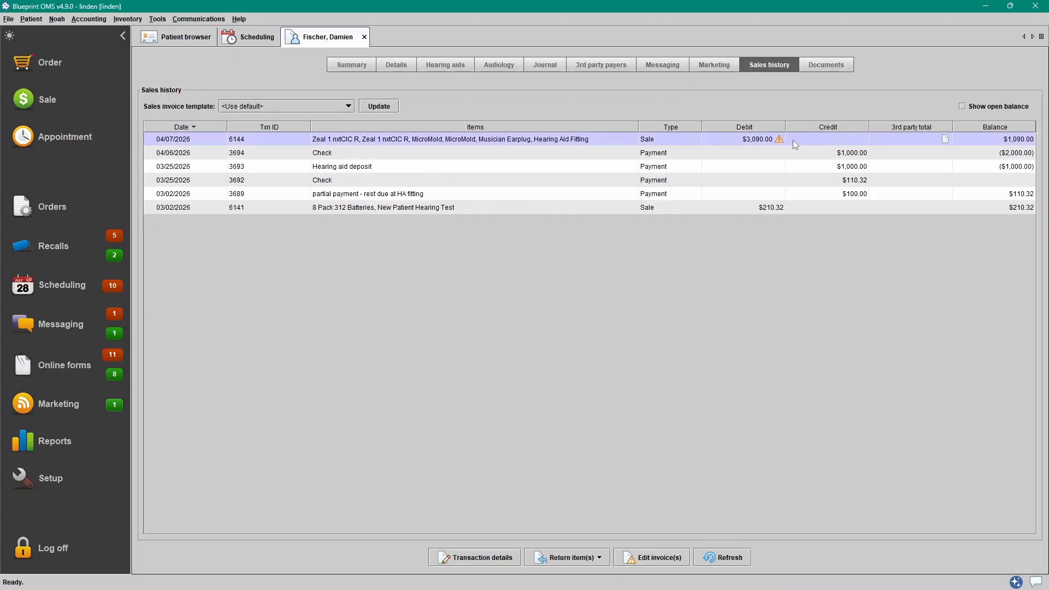
{"action": "left_click", "coordinate": [789, 158]}
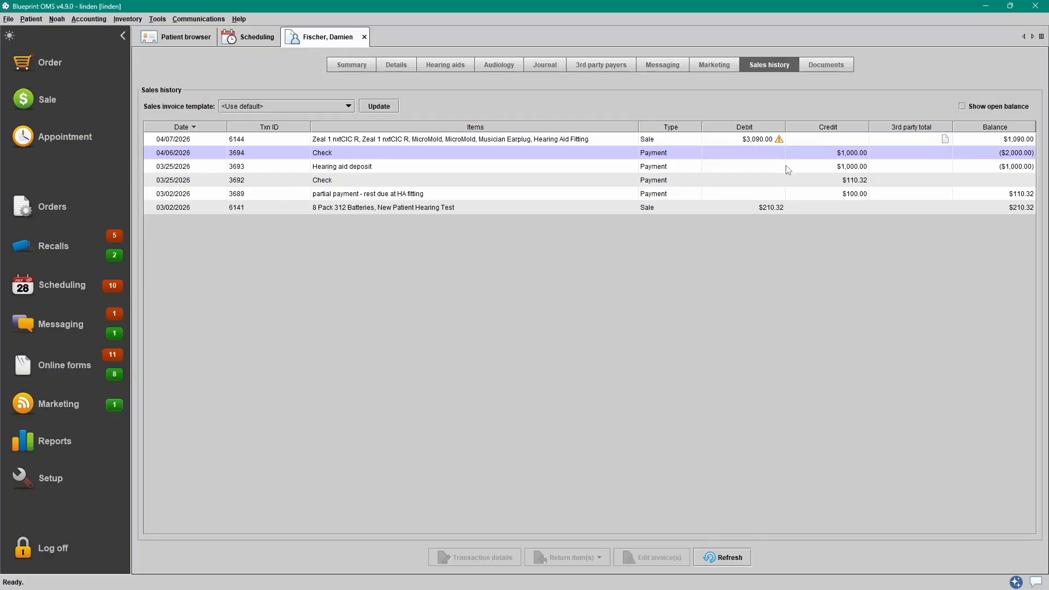
{"action": "left_click", "coordinate": [786, 166]}
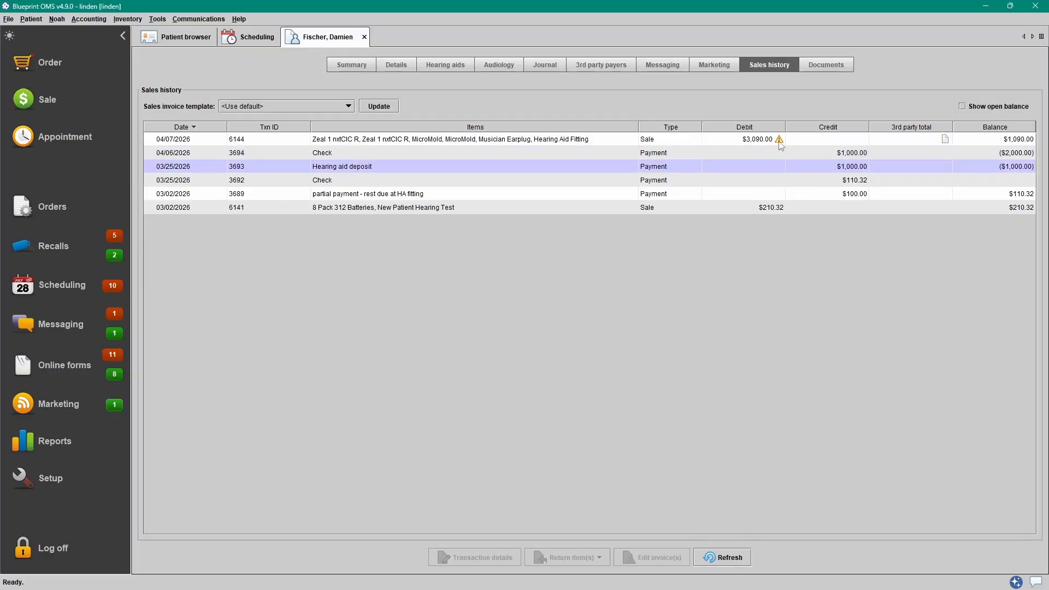
{"action": "mouse_move", "coordinate": [781, 145]}
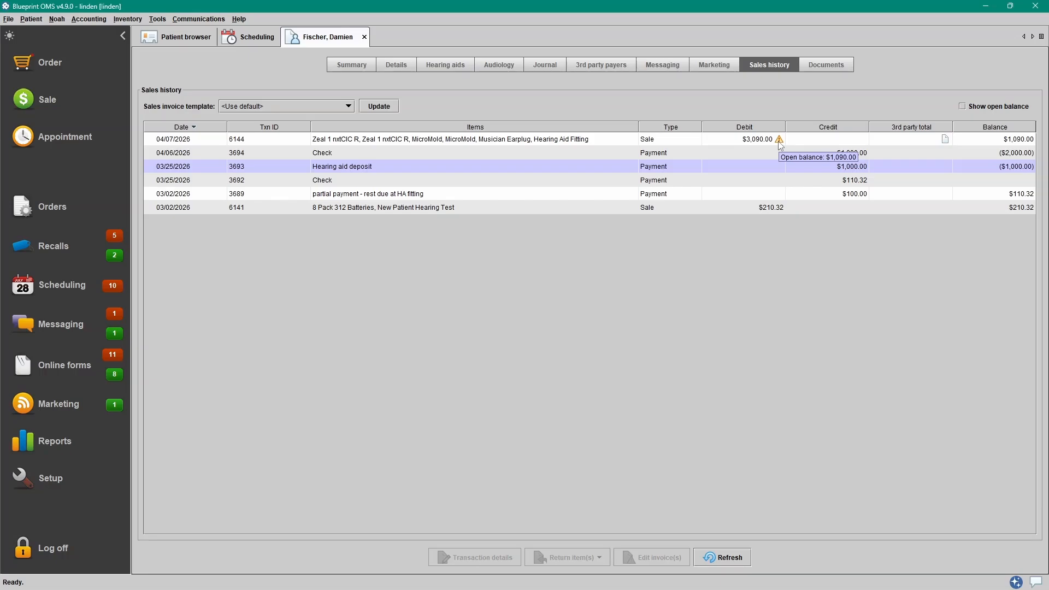
{"action": "left_click", "coordinate": [993, 107]}
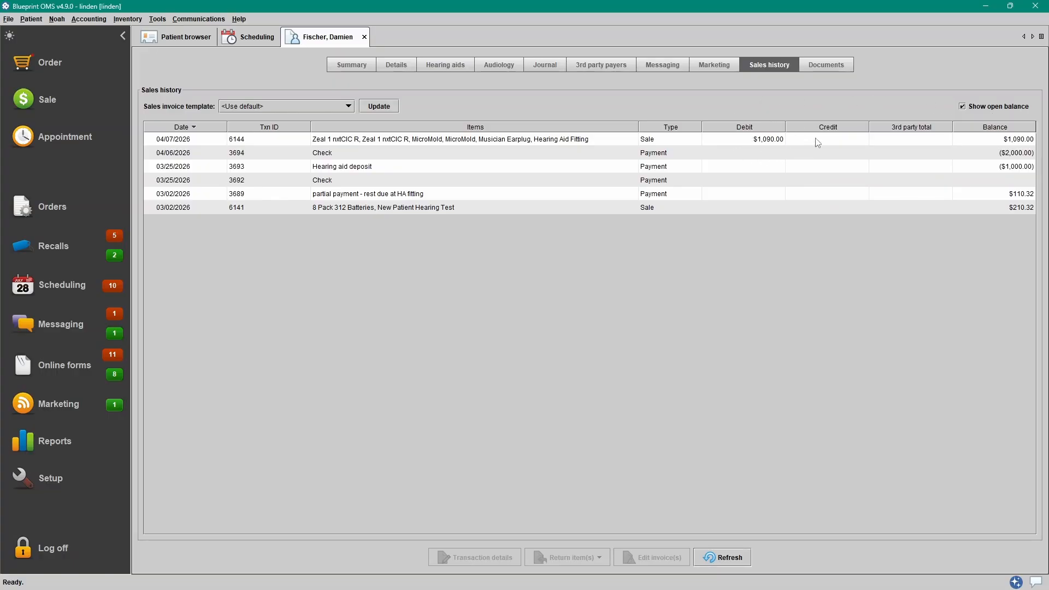
{"action": "left_click", "coordinate": [972, 106]}
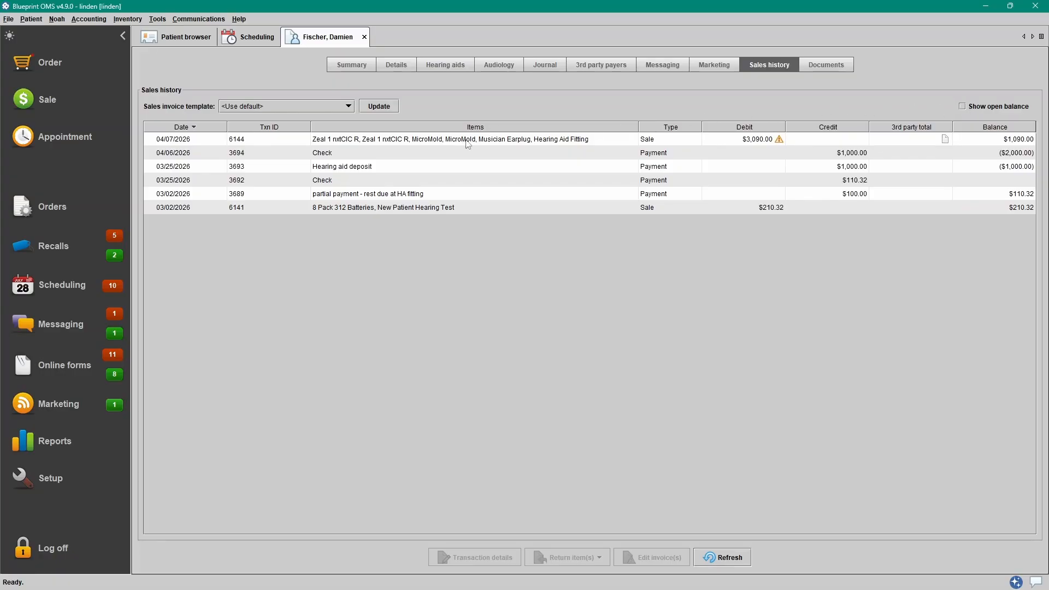
- Pay the remaining $1,090 on invoice 6144 in cash, then close the invoice
{"action": "left_click", "coordinate": [446, 143]}
{"action": "right_click", "coordinate": [445, 142]}
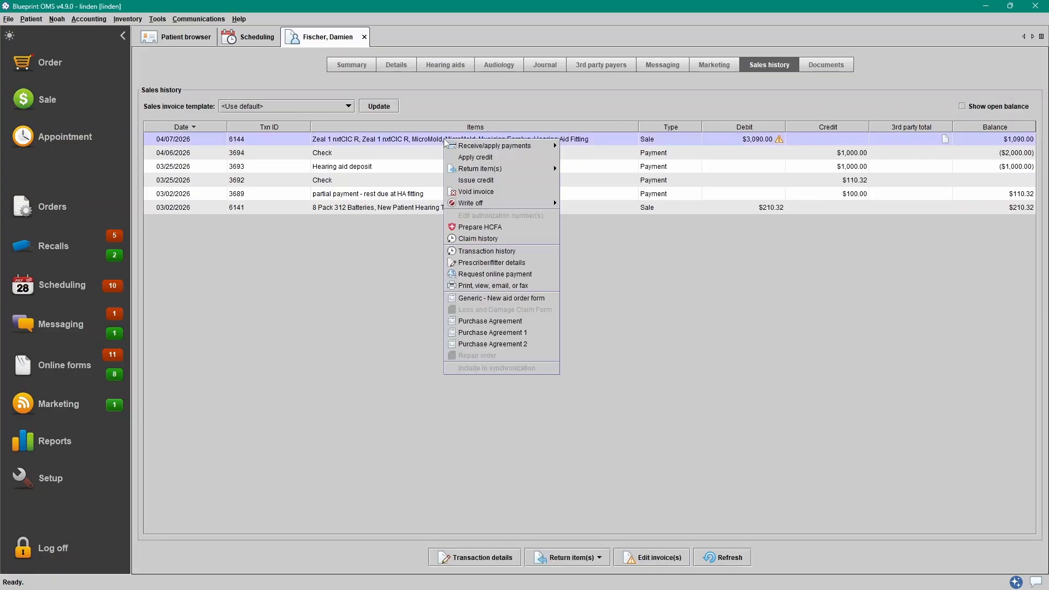
{"action": "mouse_move", "coordinate": [531, 146]}
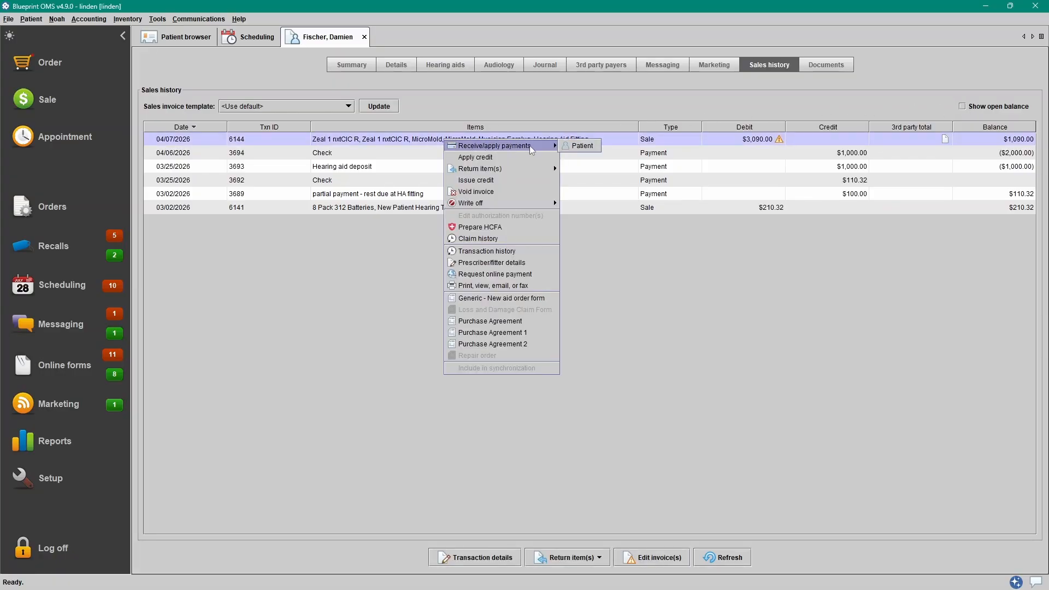
{"action": "left_click", "coordinate": [583, 146]}
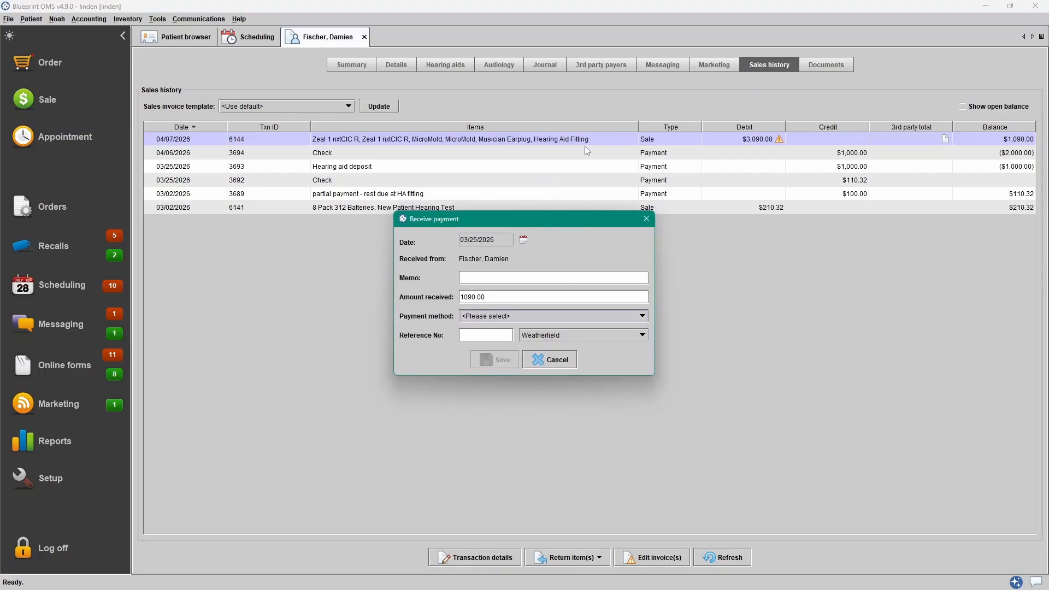
{"action": "left_click", "coordinate": [510, 315]}
{"action": "left_click", "coordinate": [505, 358]}
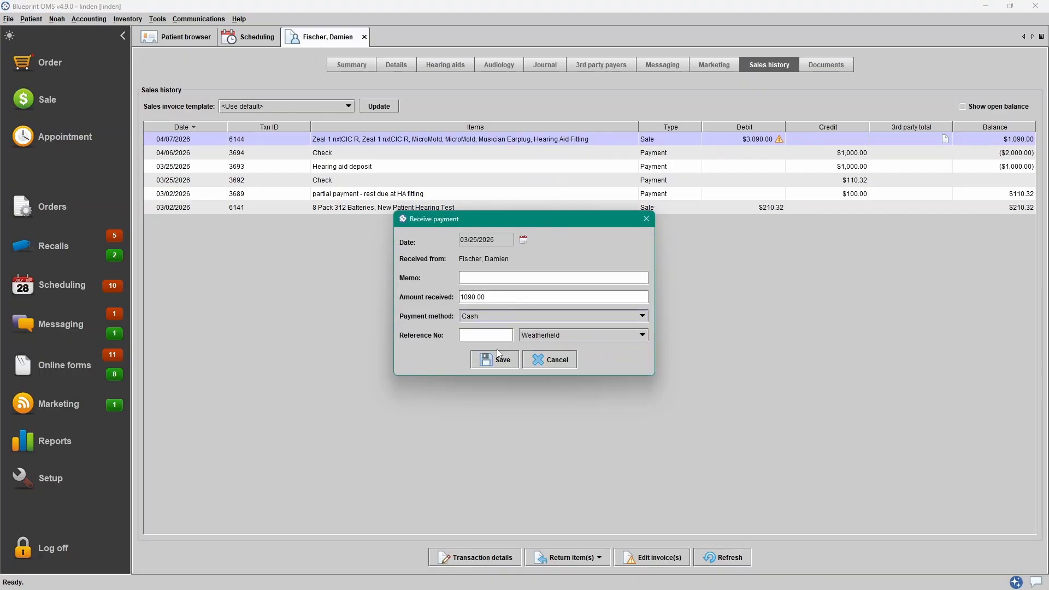
{"action": "left_click", "coordinate": [496, 360]}
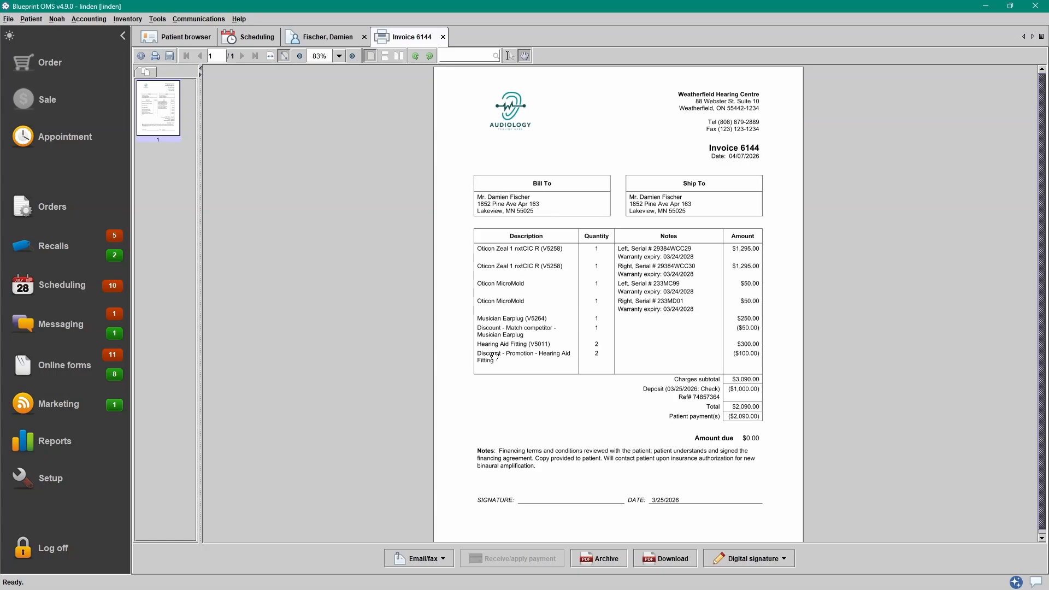
{"action": "left_click", "coordinate": [443, 37]}
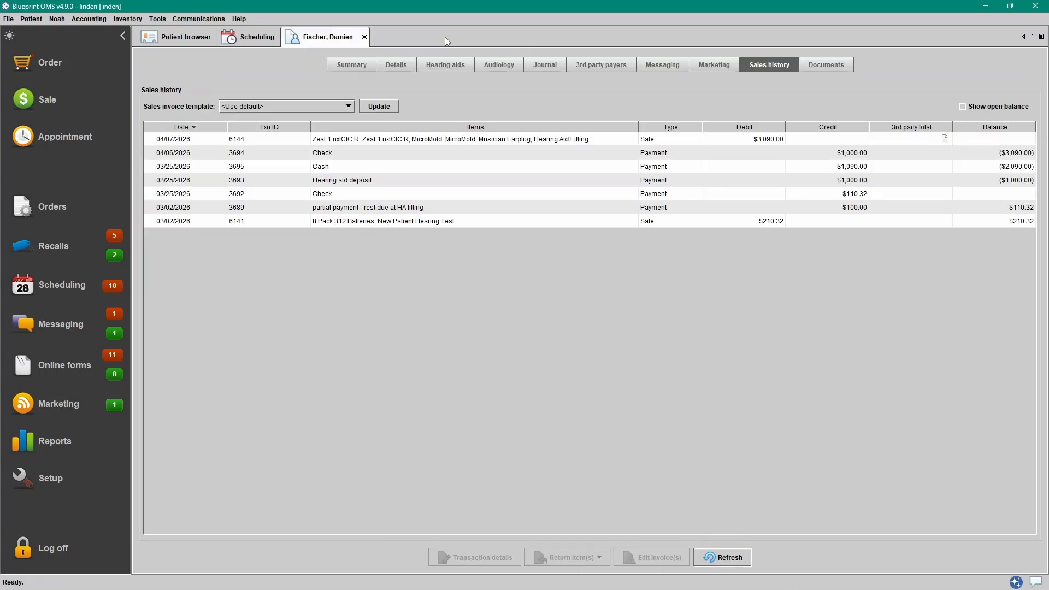
{"action": "right_click", "coordinate": [446, 140]}
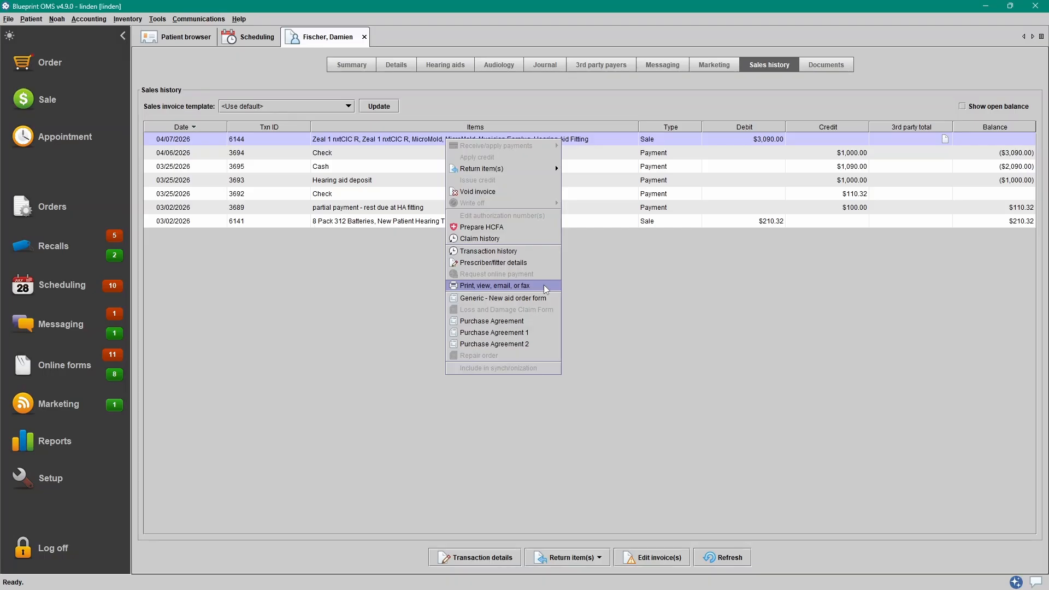
{"action": "left_click", "coordinate": [574, 141]}
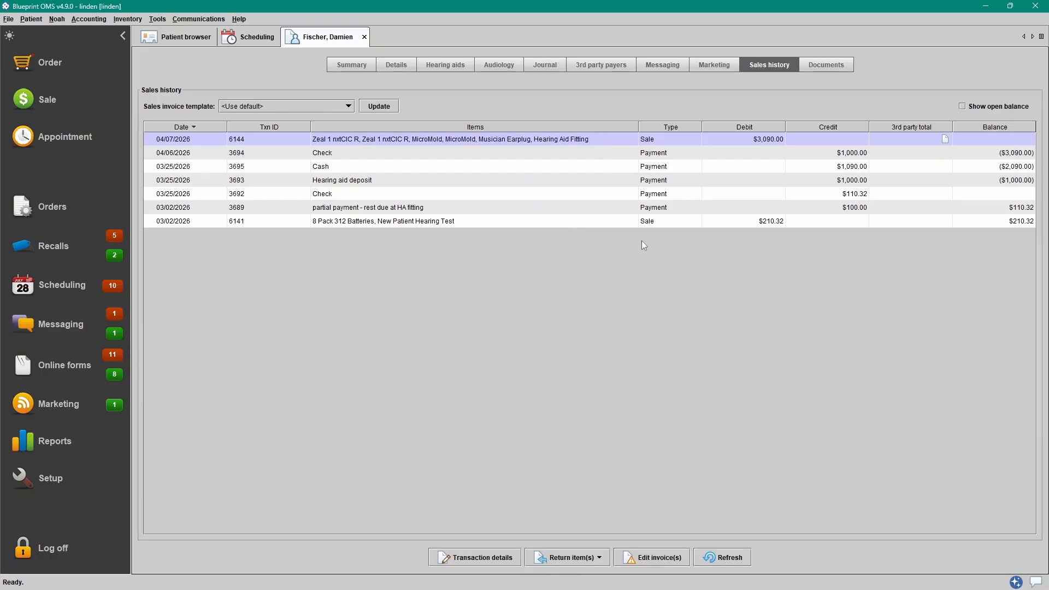
- Open invoice 6144 for editing, check its items and cost allocation, and view the save options
{"action": "left_click", "coordinate": [658, 562]}
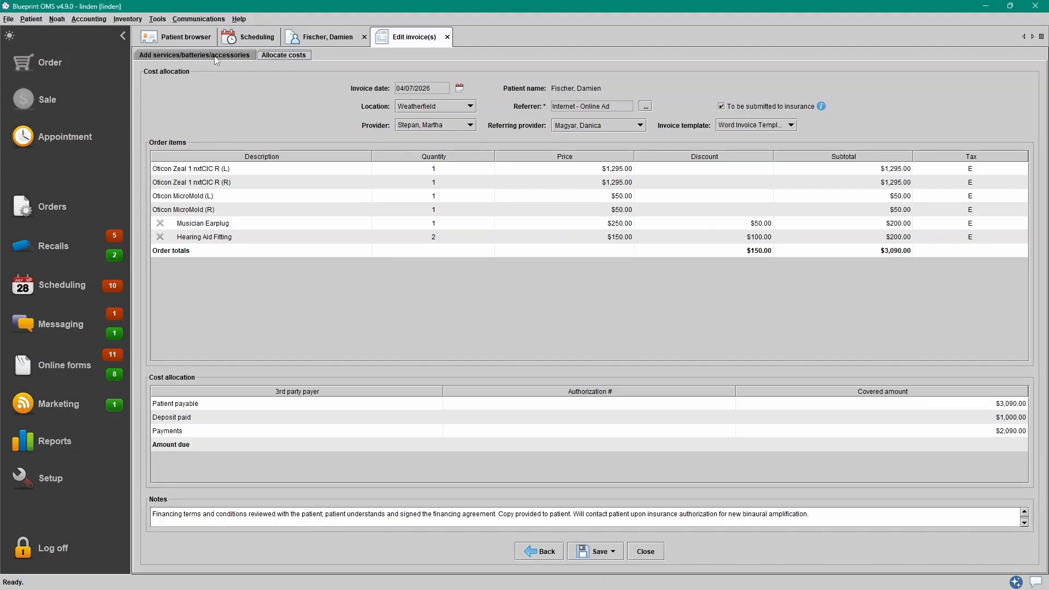
{"action": "left_click", "coordinate": [293, 56]}
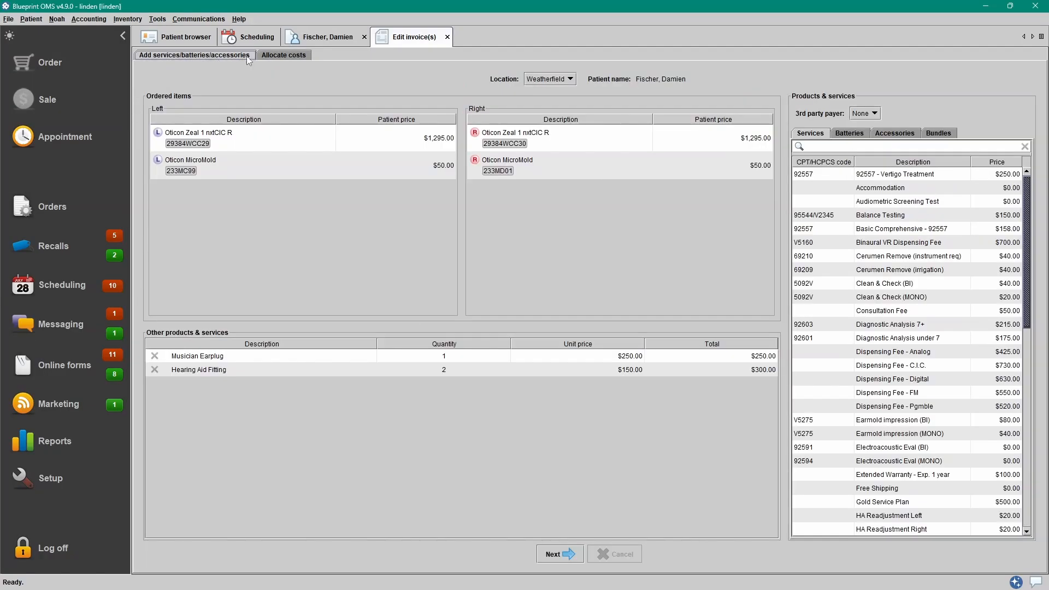
{"action": "left_click", "coordinate": [294, 55]}
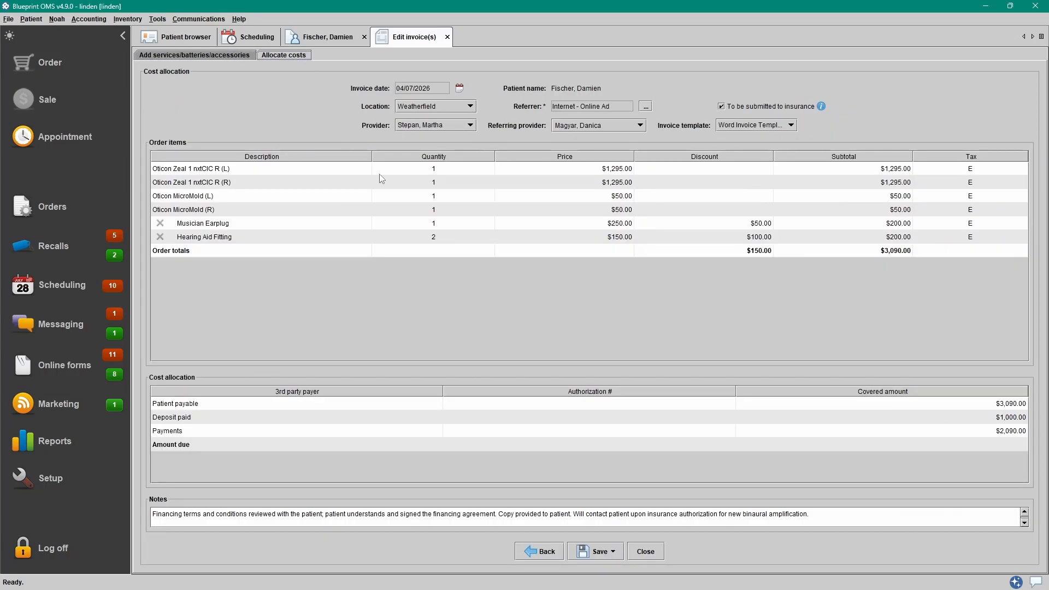
{"action": "left_click", "coordinate": [609, 553]}
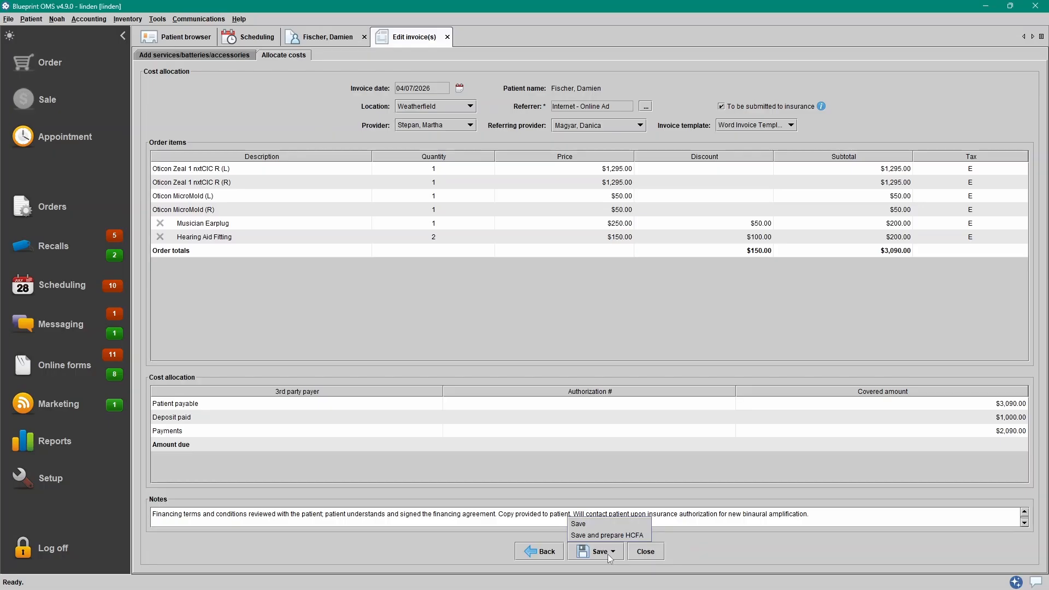